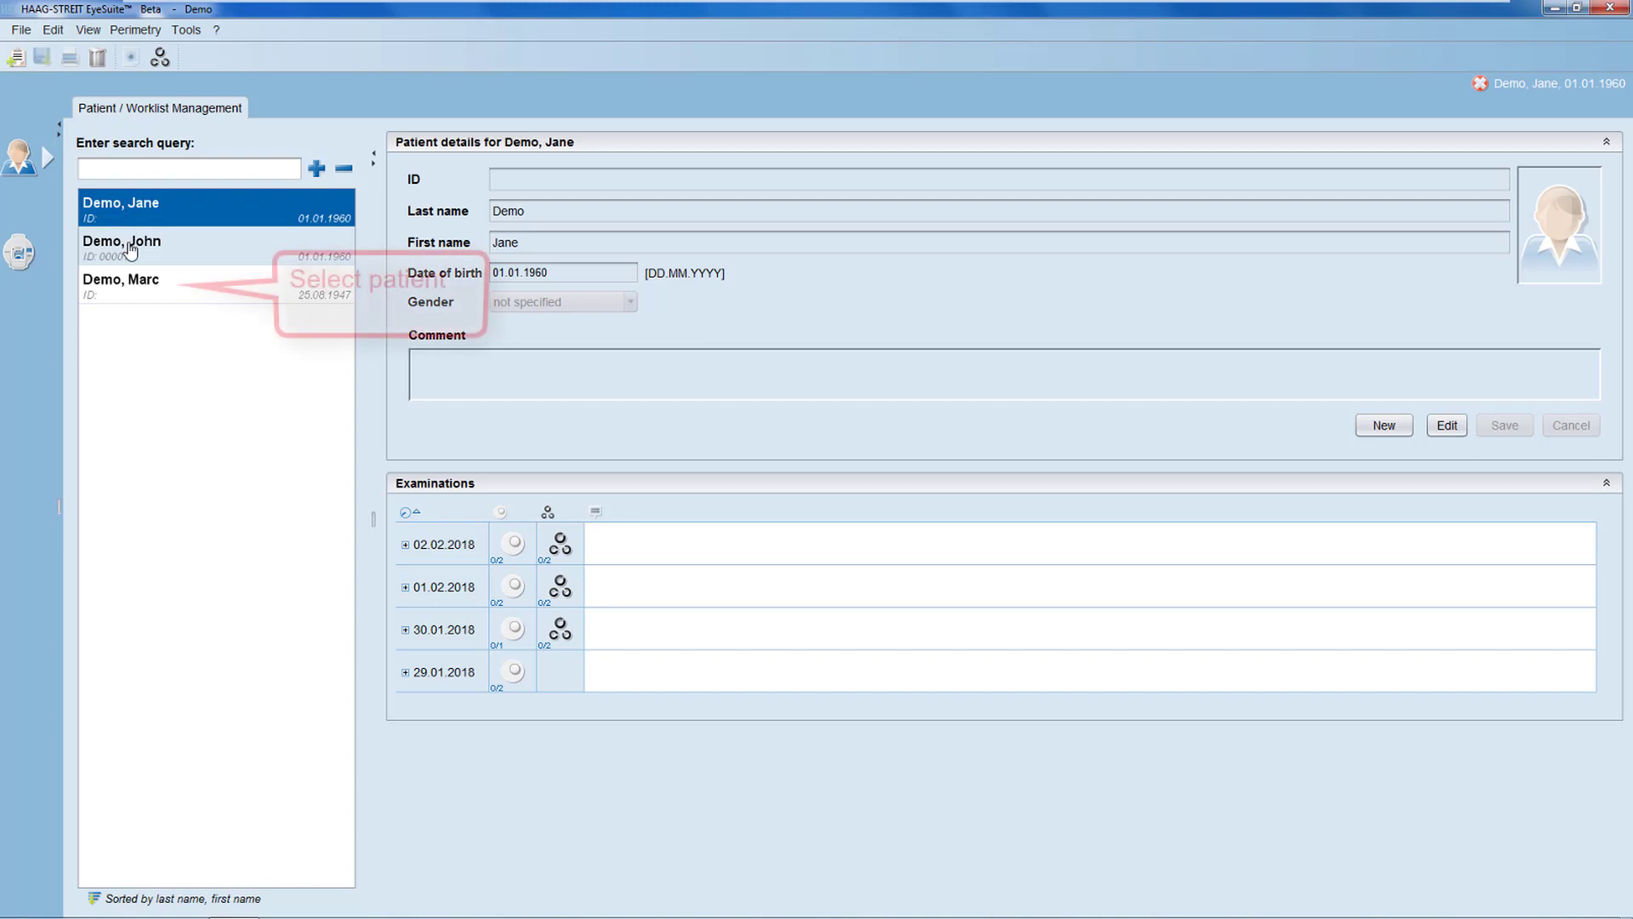
Step: Open the third demo patient's perimetry exams, showing both eyes' 04.09.2012 grayscale fields
click(131, 291)
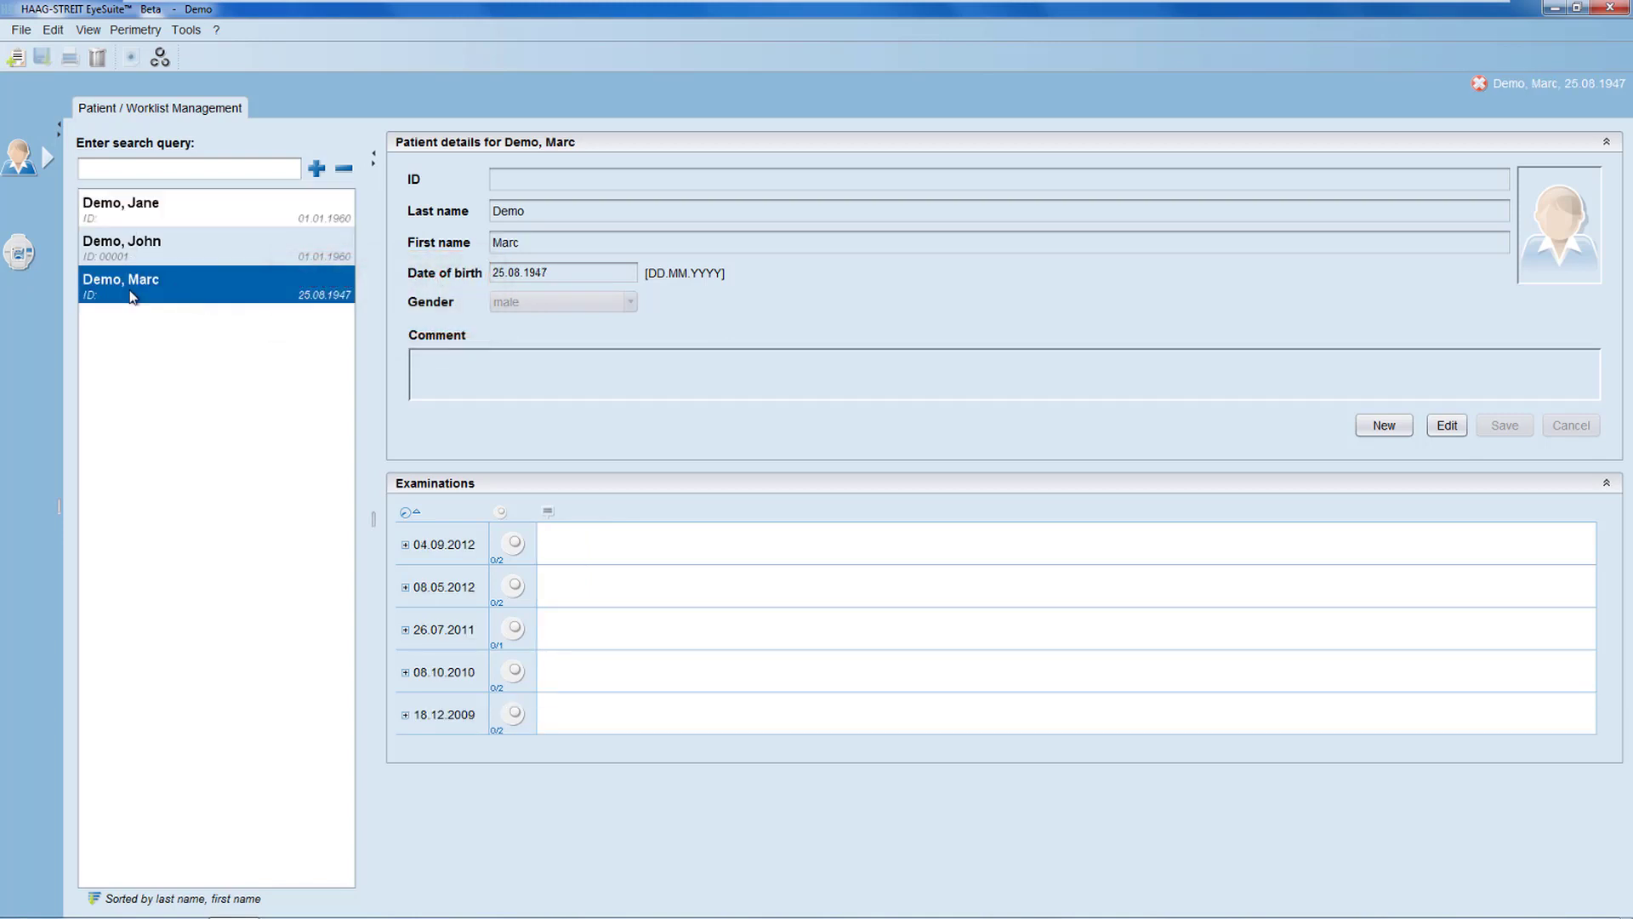
click(512, 549)
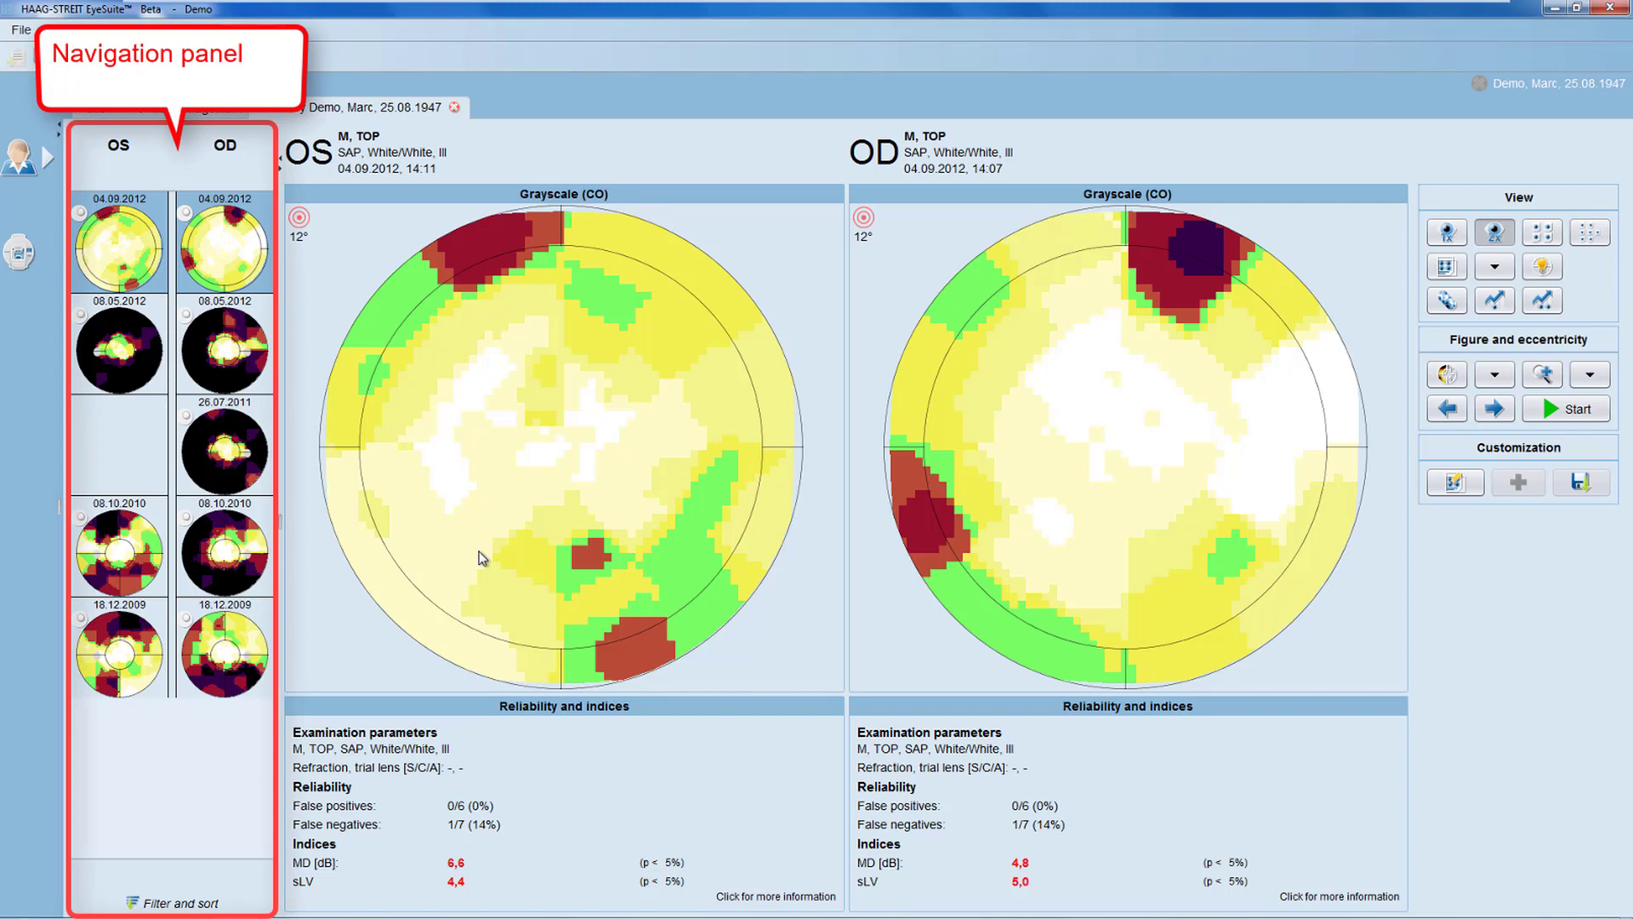
Step: Browse the 08.05.2012 and 08.10.2010 exams, then show 18.12.2009 for both eyes
click(138, 361)
click(138, 521)
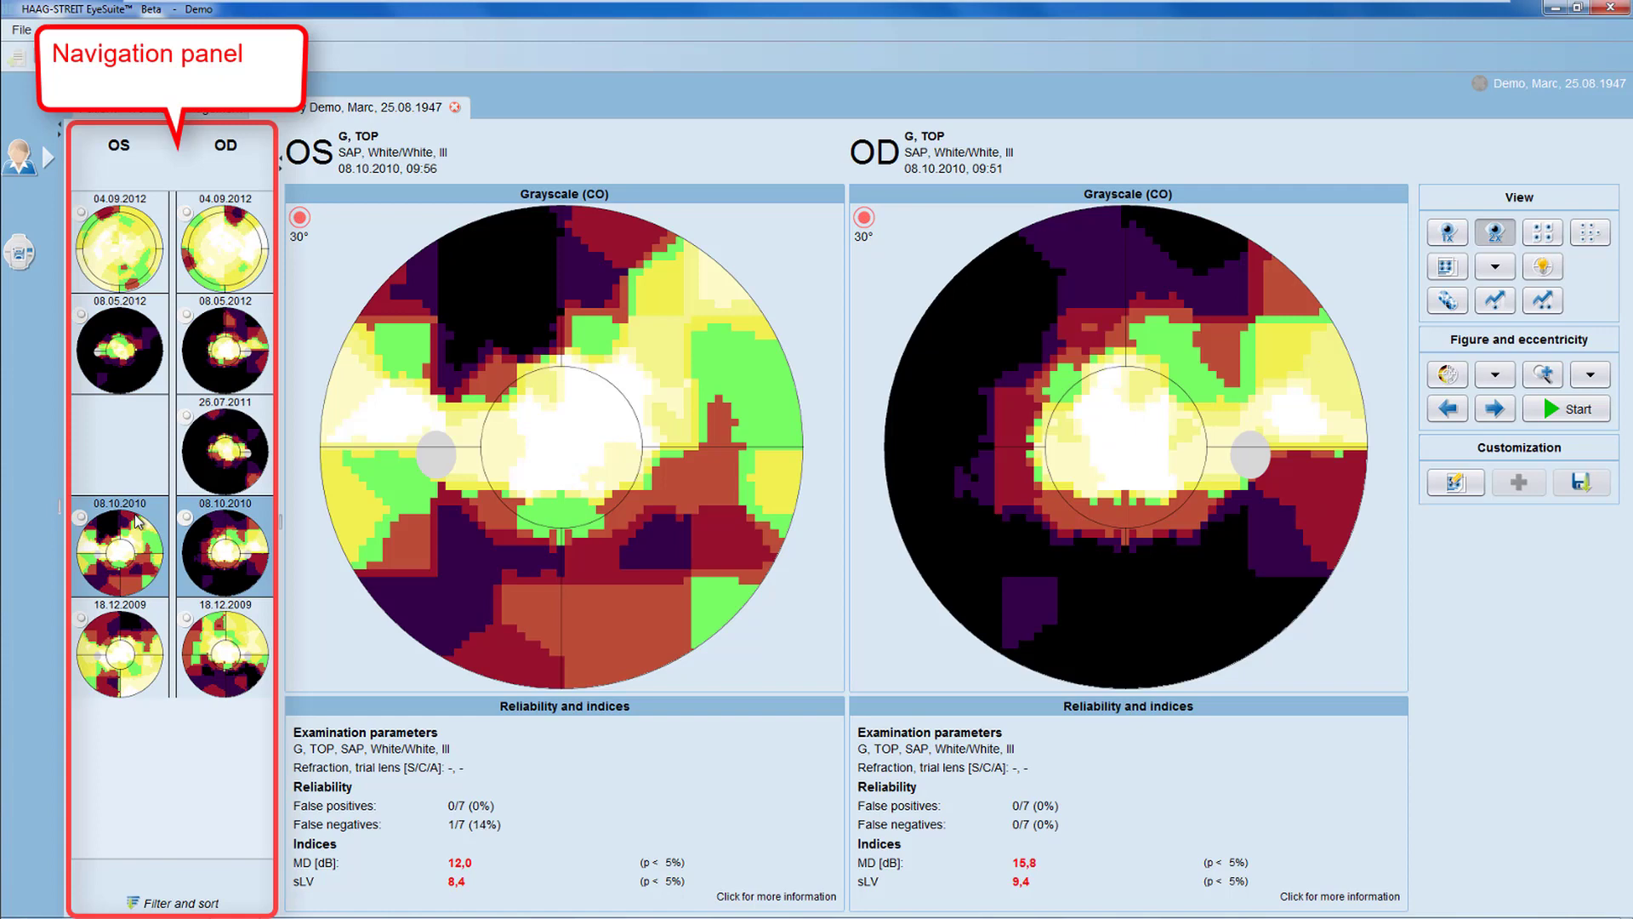
click(132, 671)
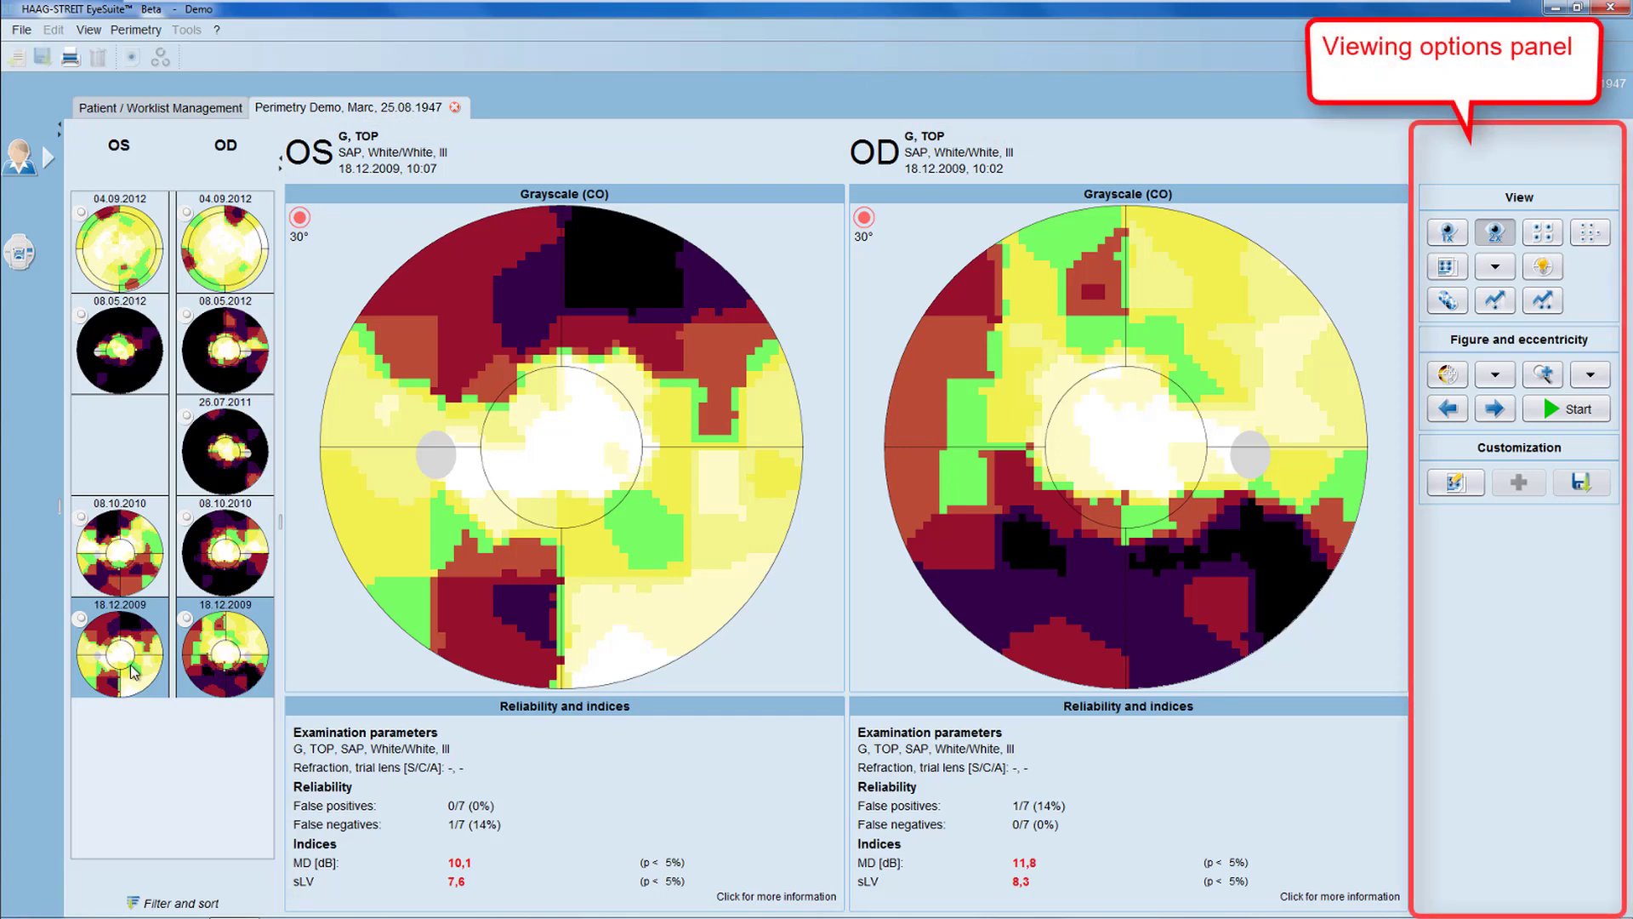
Step: Cycle the fields through corrected probabilities, comparisons and probabilities, ending back on Grayscale
click(1447, 375)
click(1450, 380)
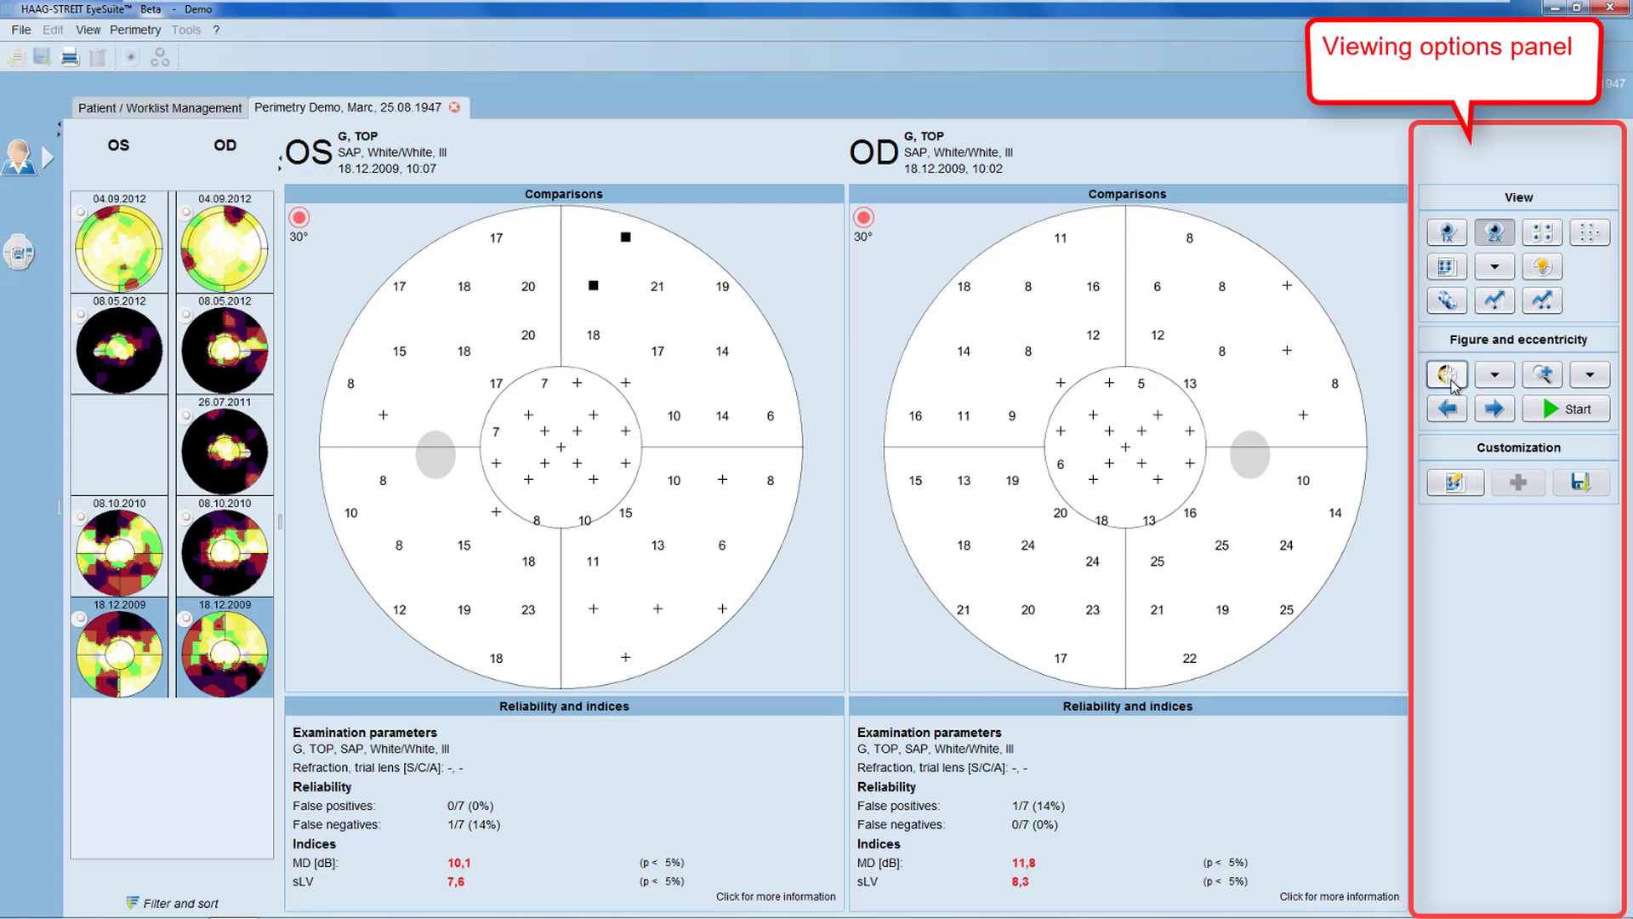
click(1447, 376)
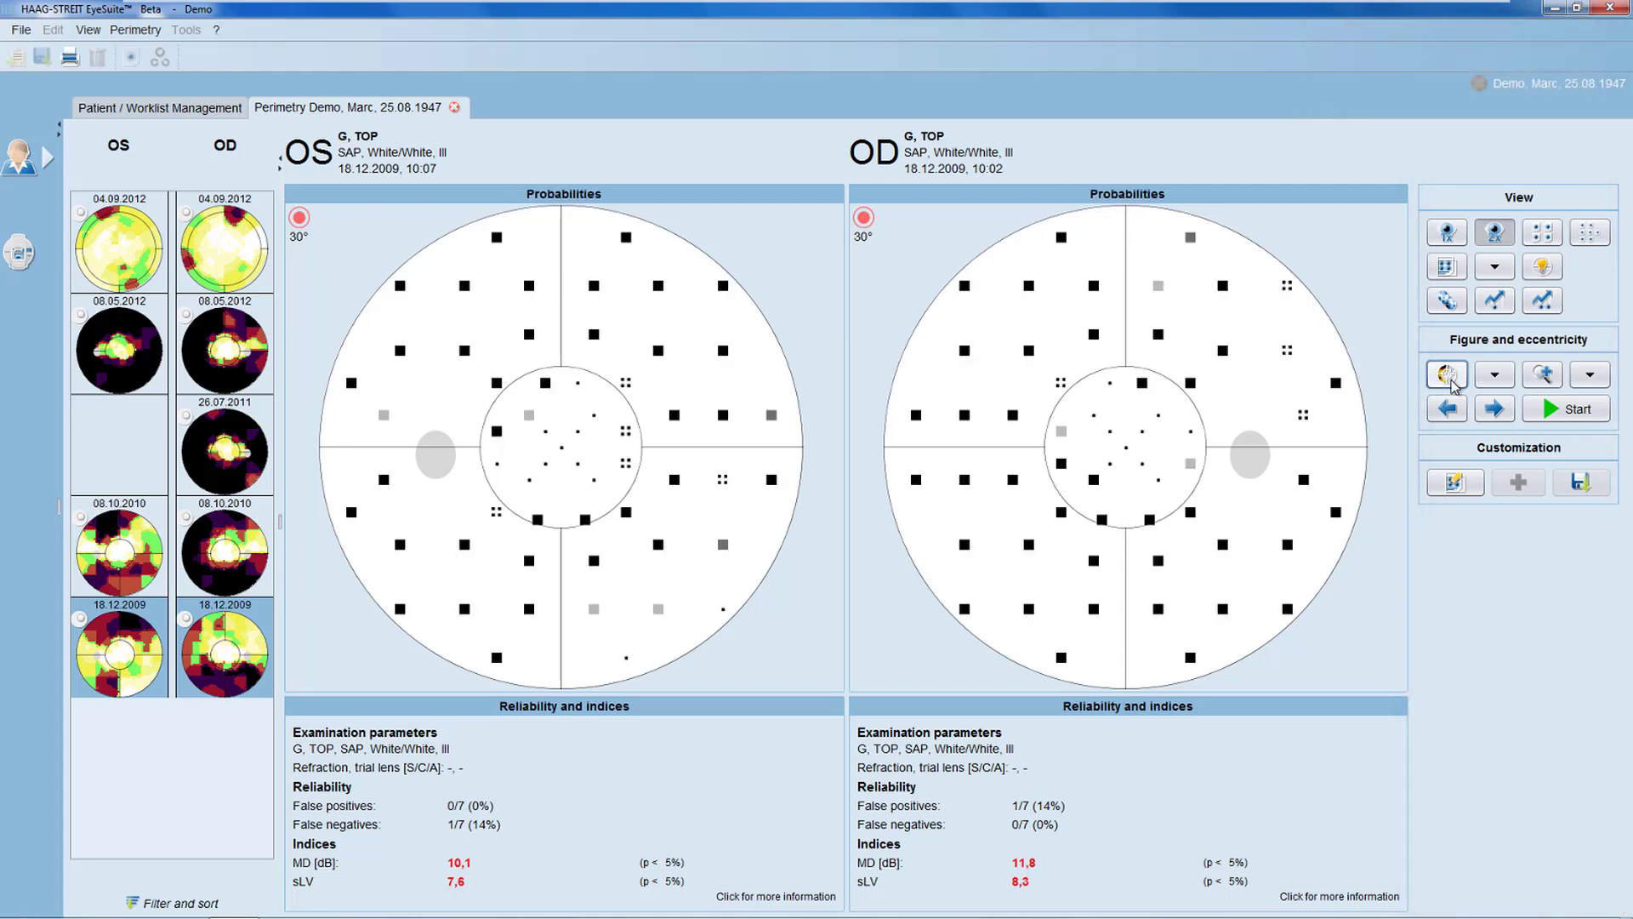
click(1451, 379)
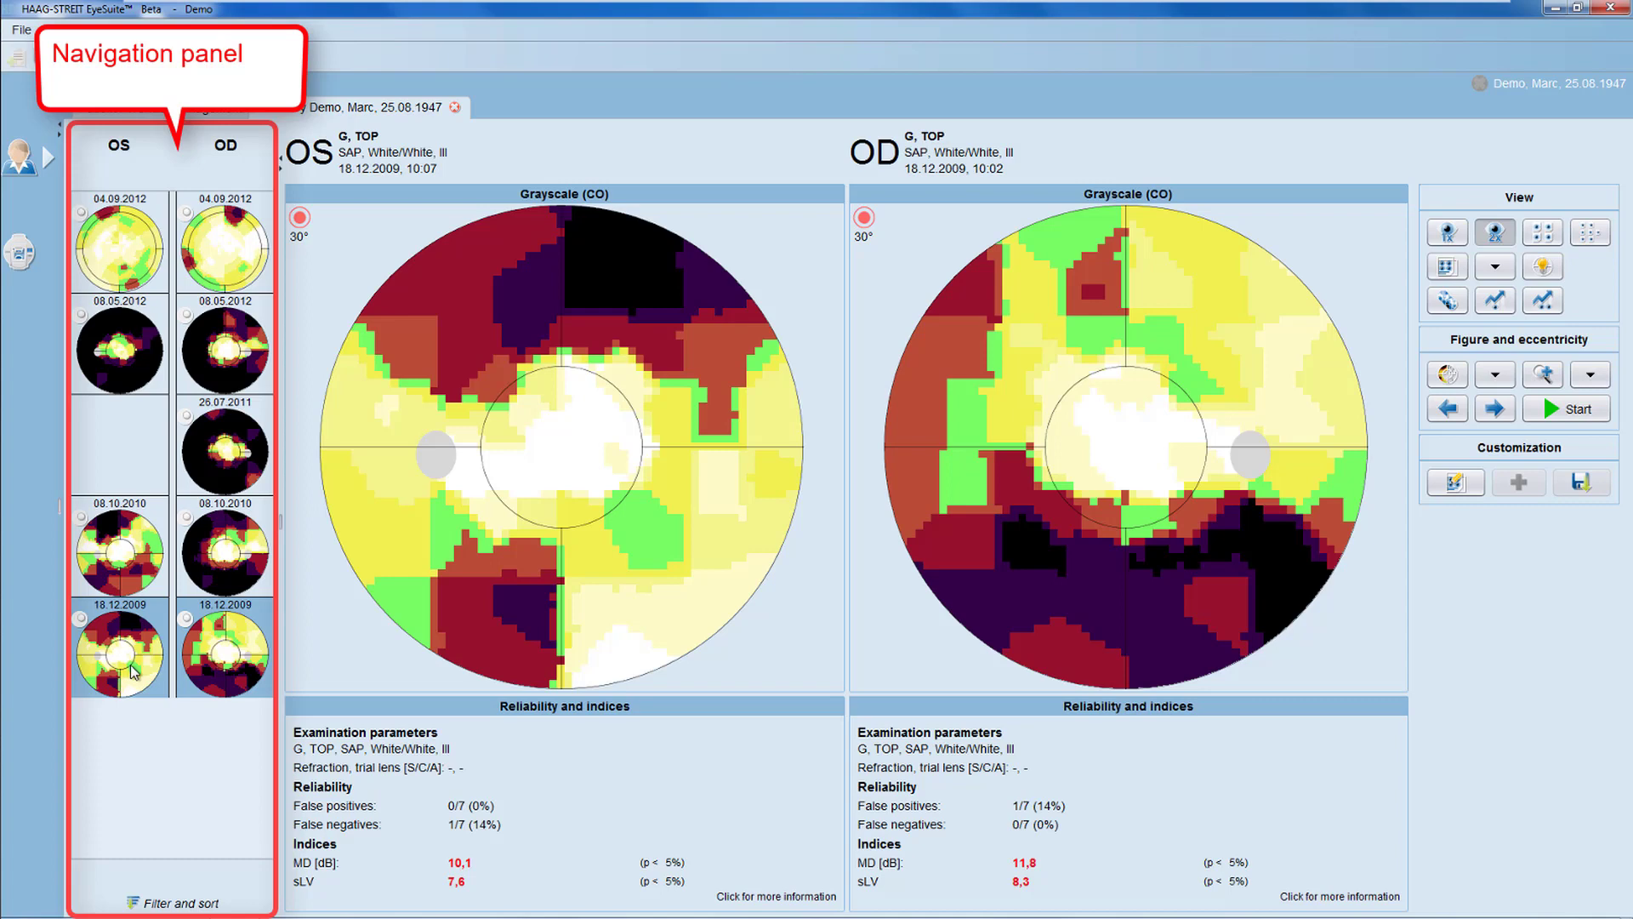
Step: Step through the 08.10.2010 and 26.07.2011 exams to the 08.05.2012 G TOP grayscale fields
click(150, 578)
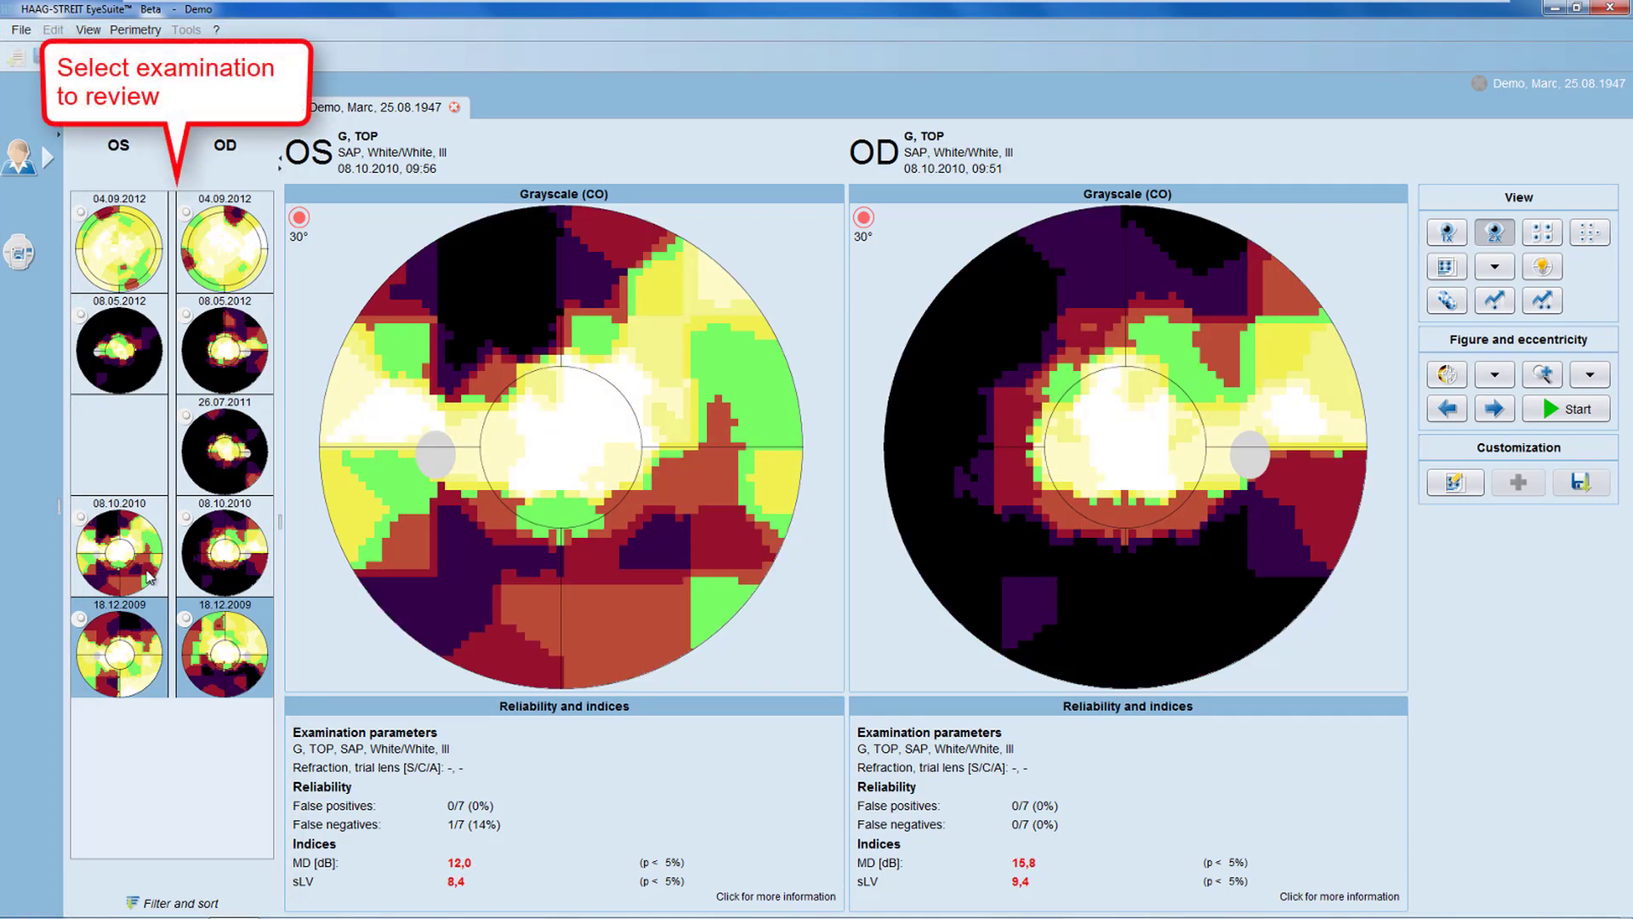
click(248, 474)
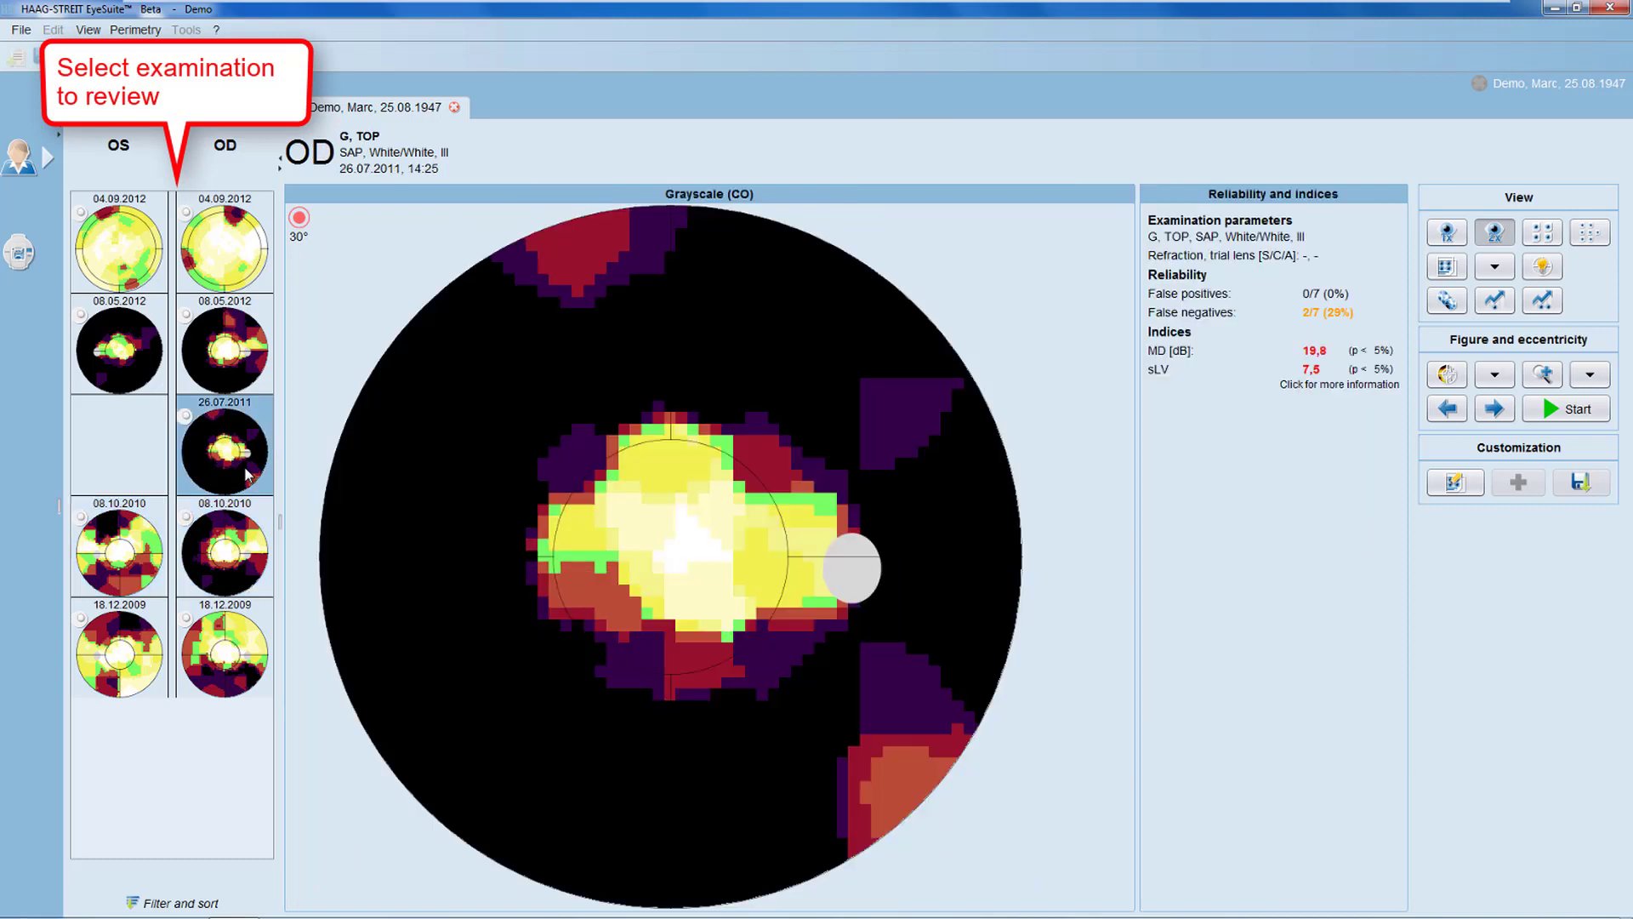
click(138, 351)
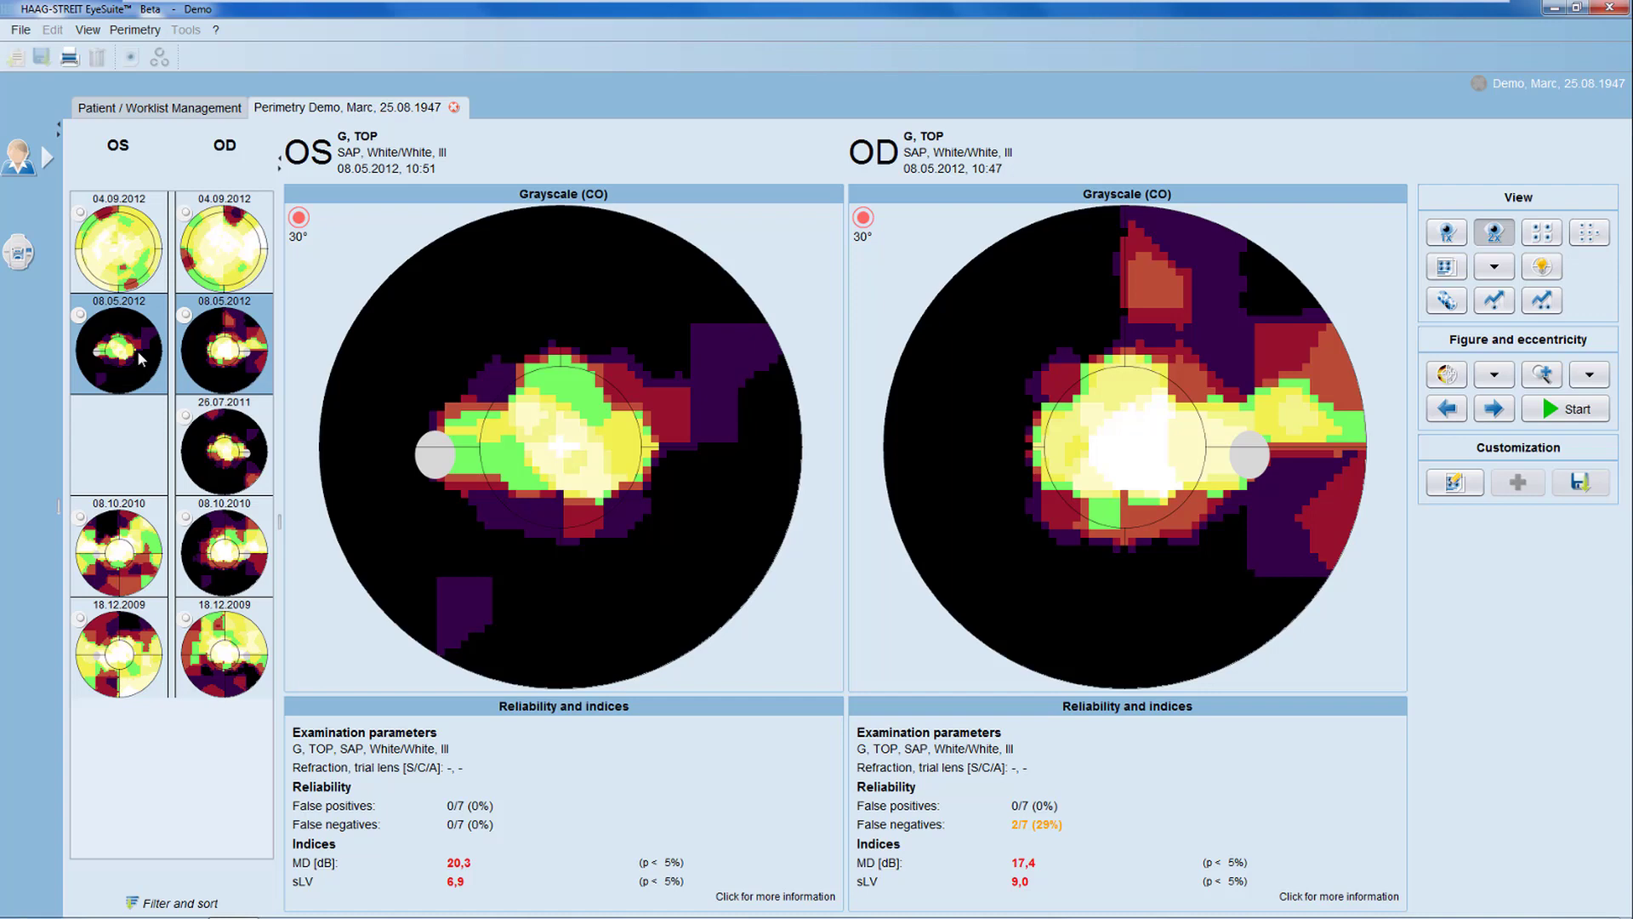
click(156, 903)
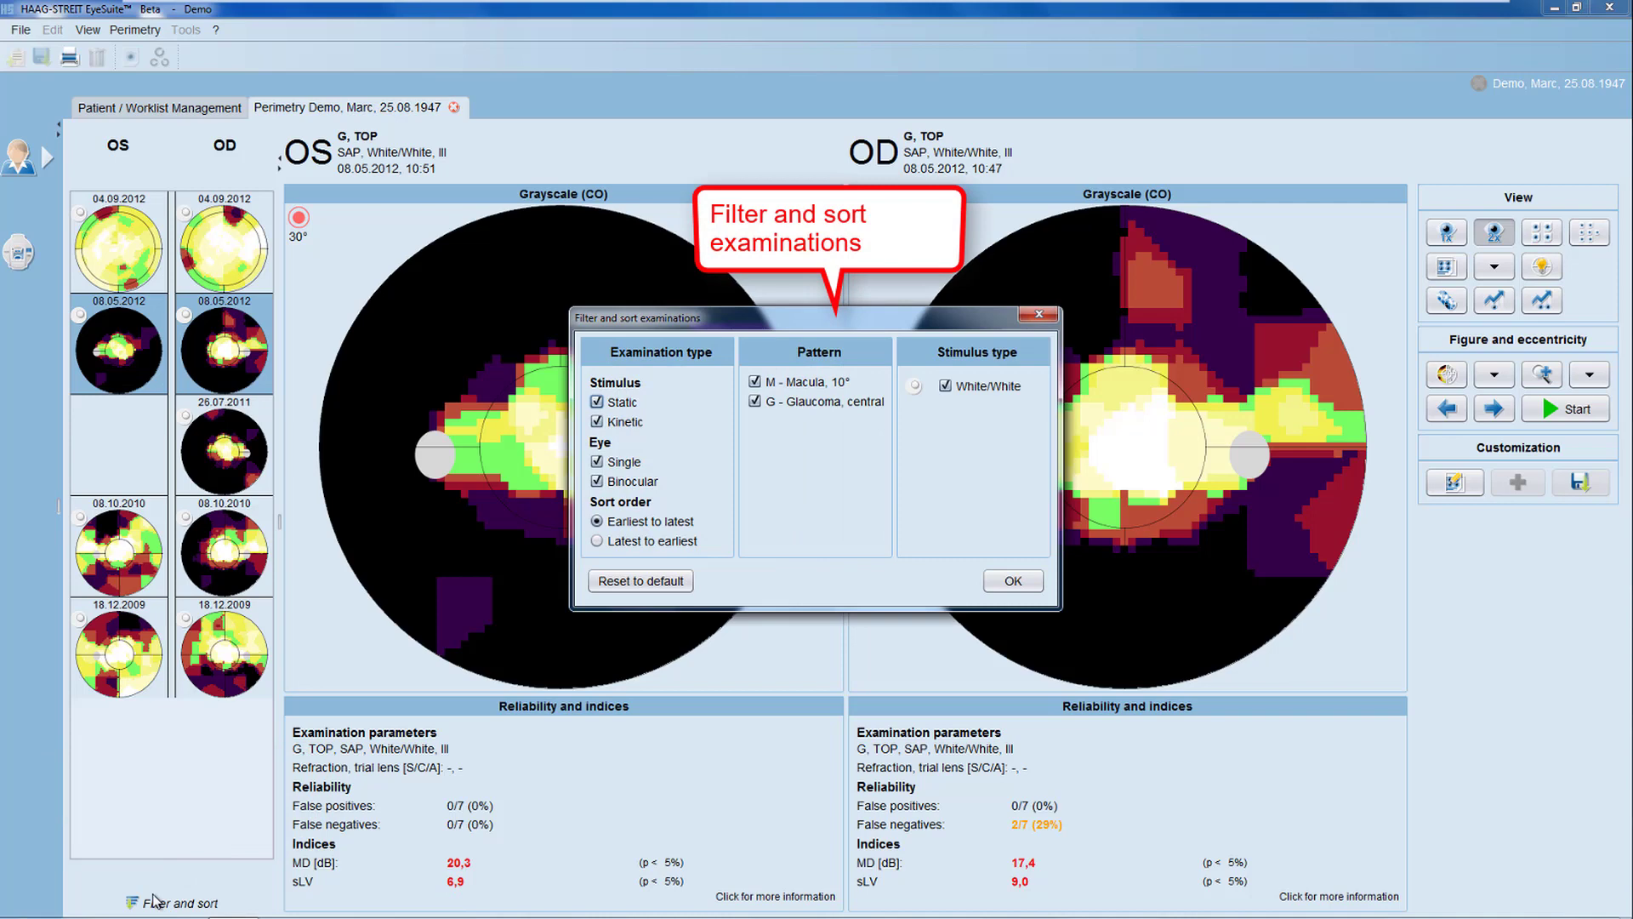
click(1013, 581)
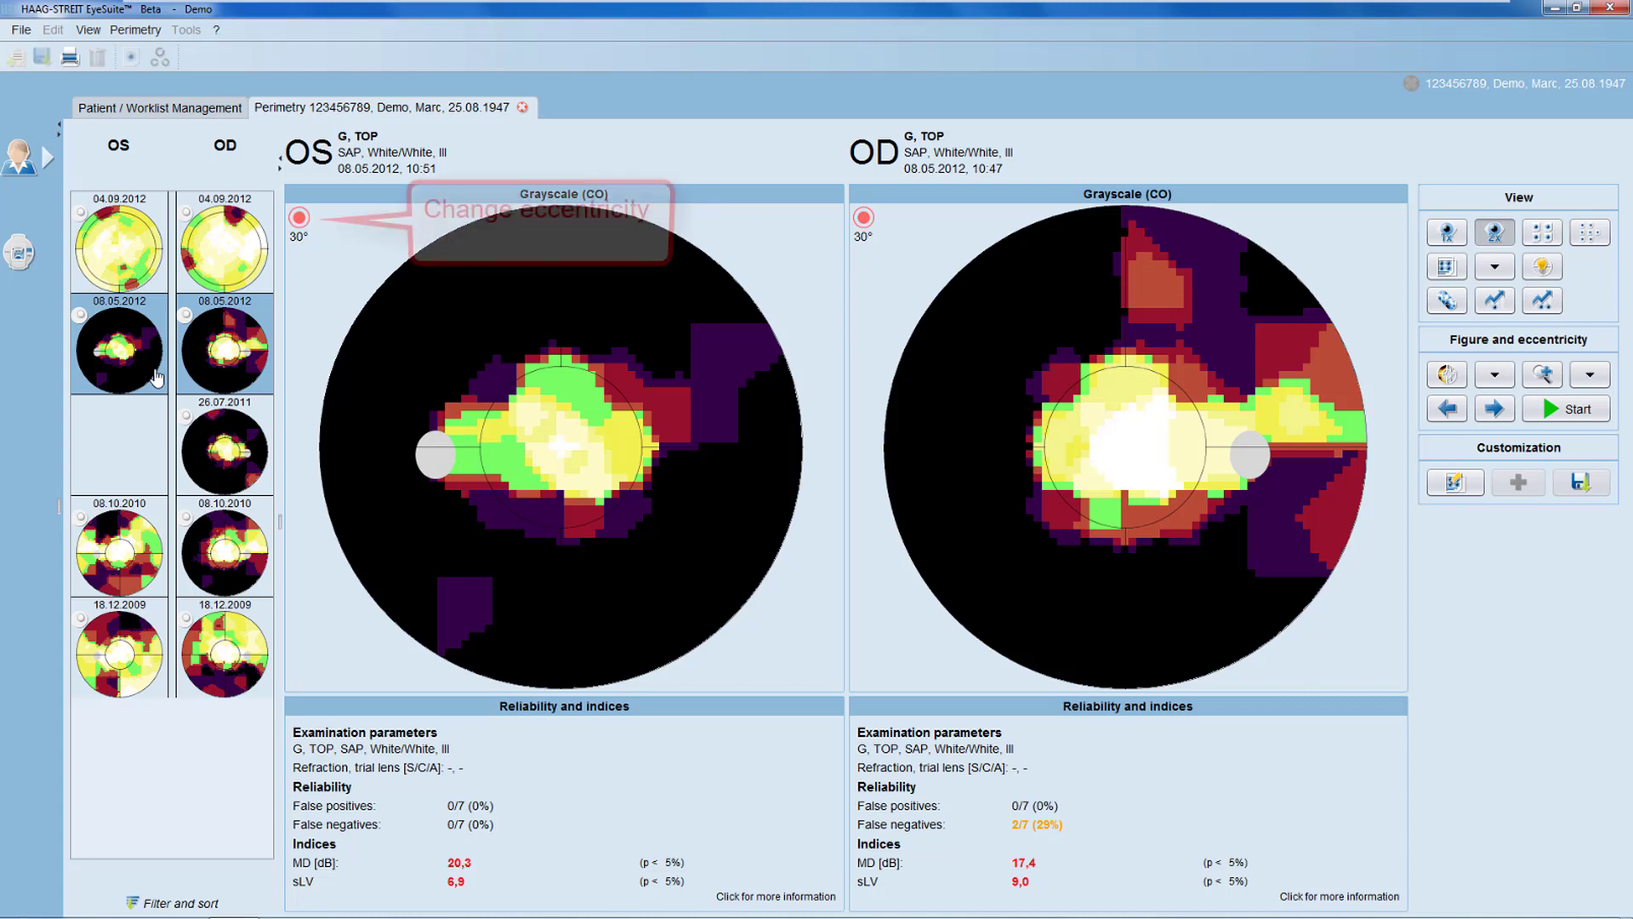
click(299, 219)
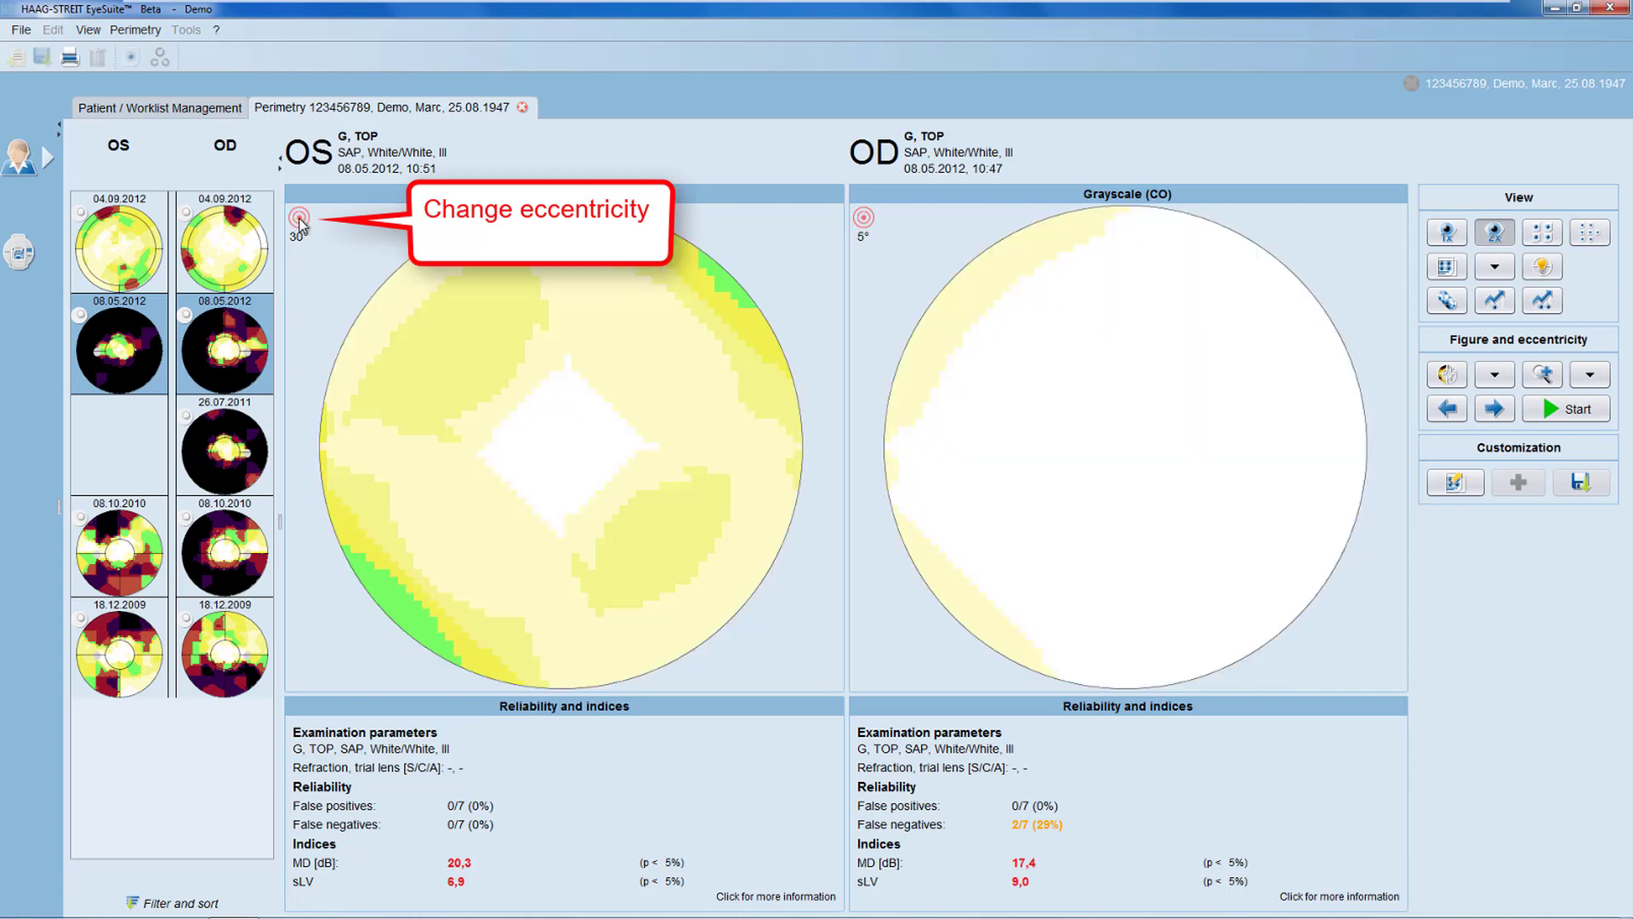
click(300, 220)
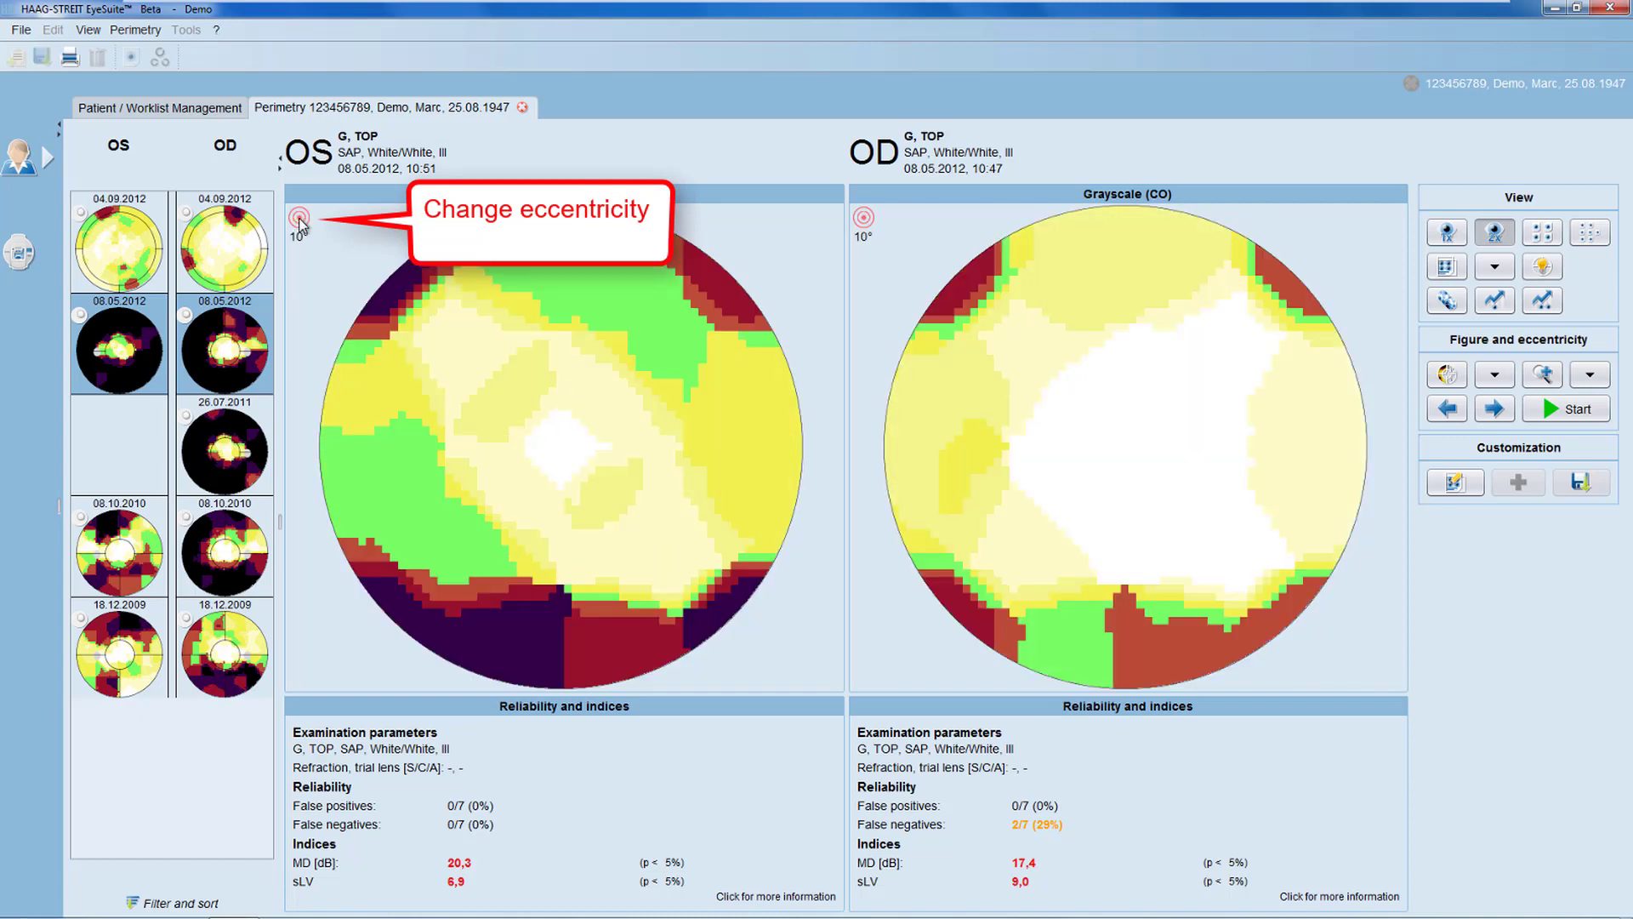
click(300, 220)
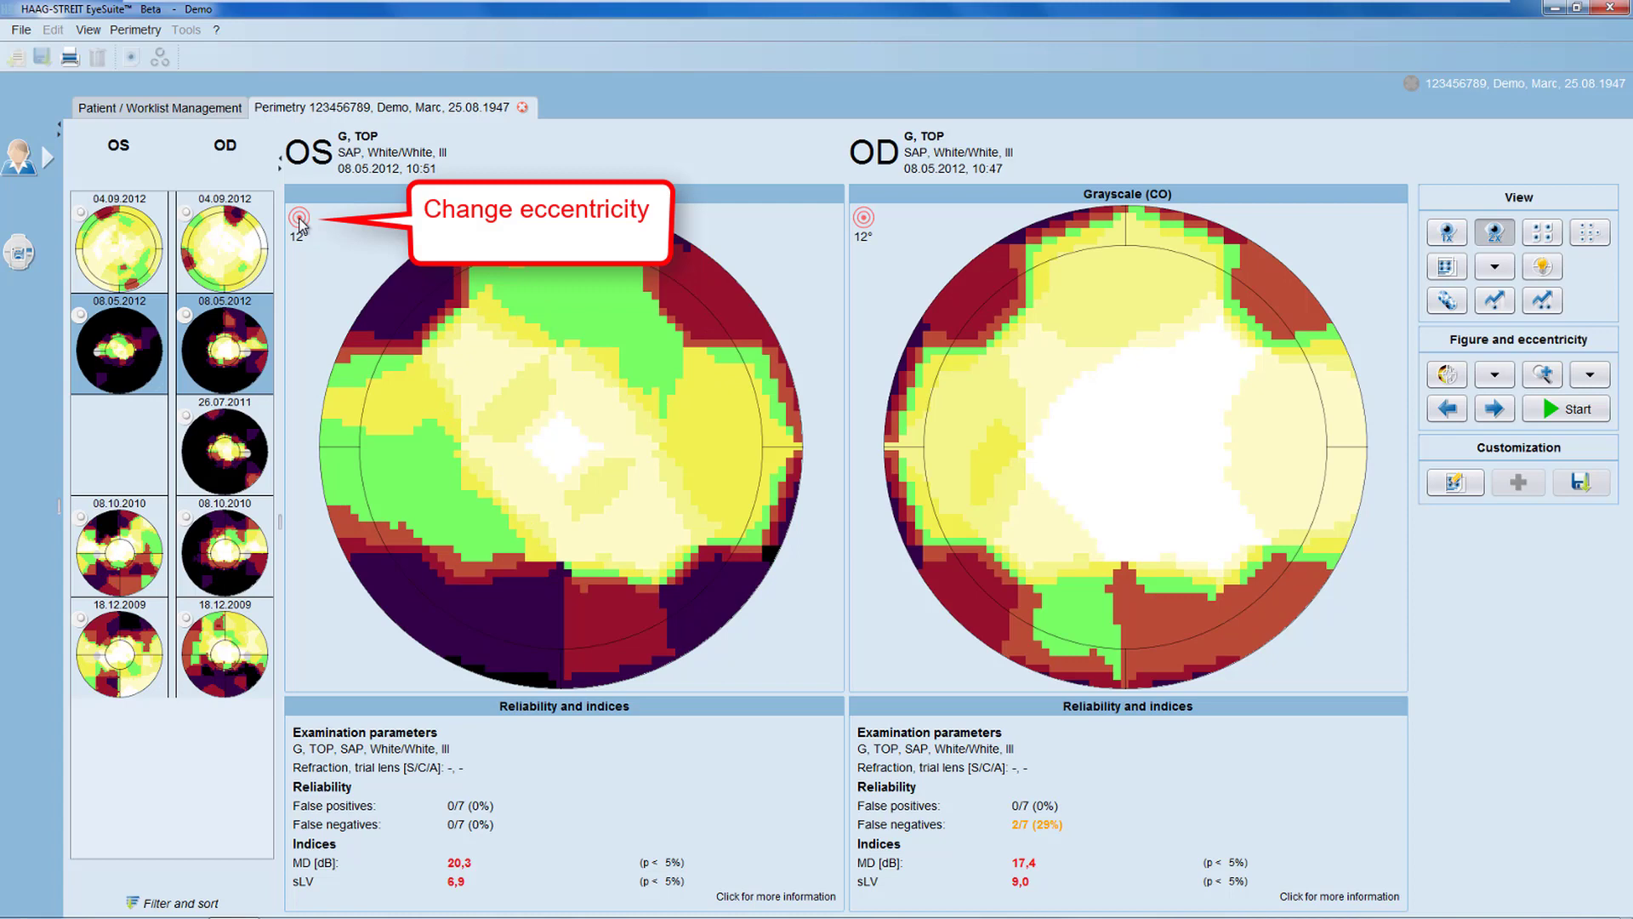
click(299, 220)
click(299, 220)
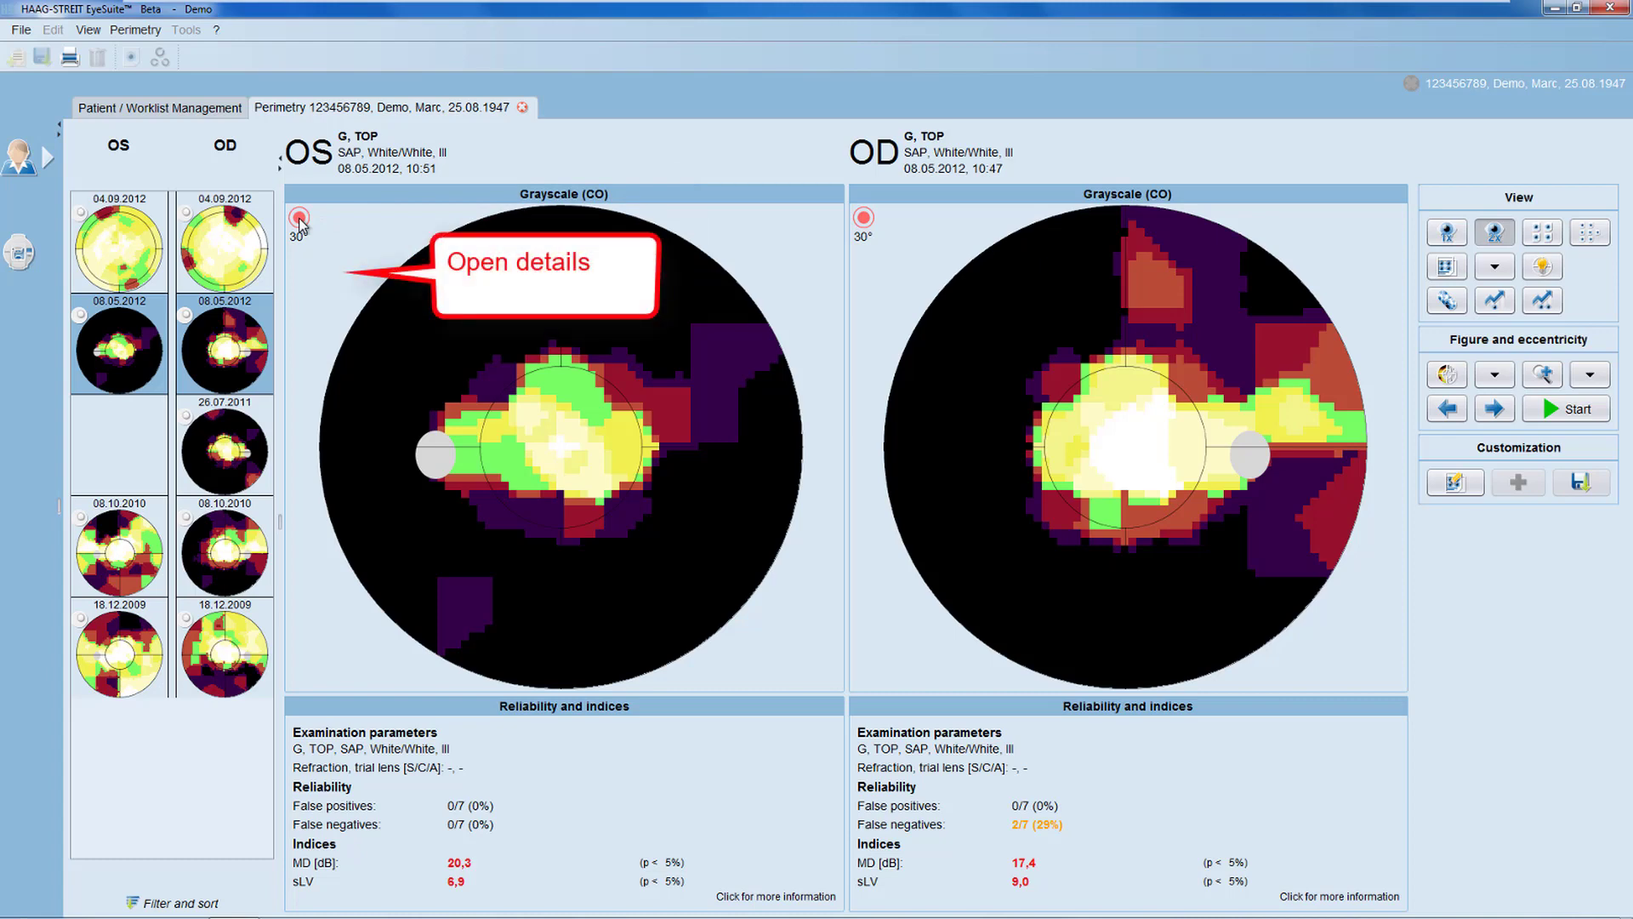
click(338, 273)
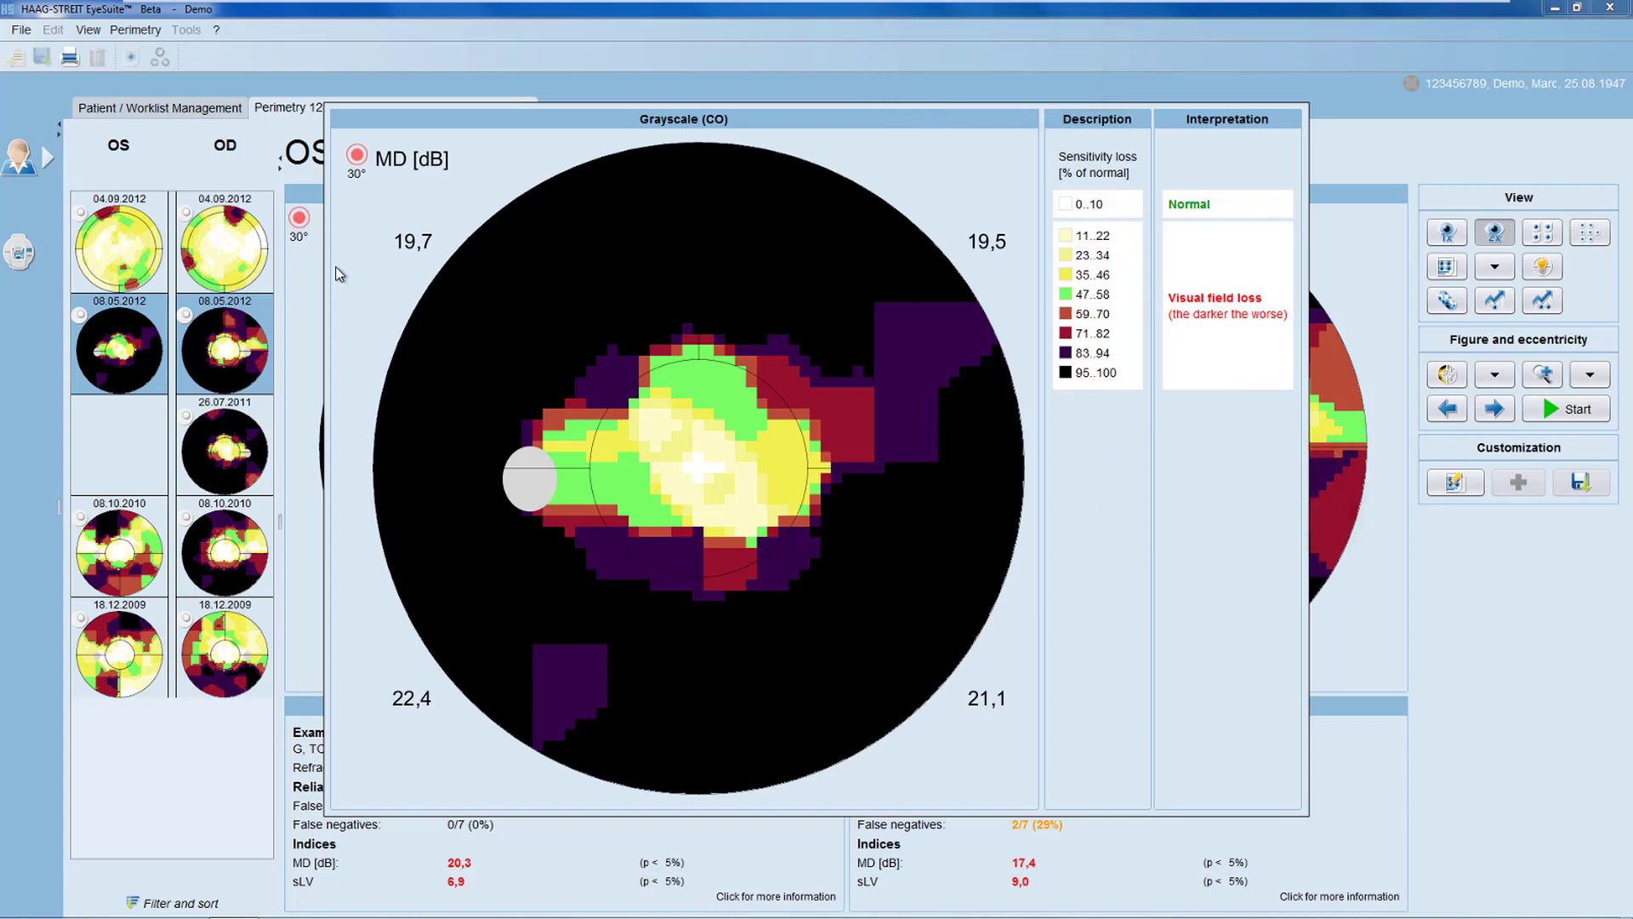
click(308, 302)
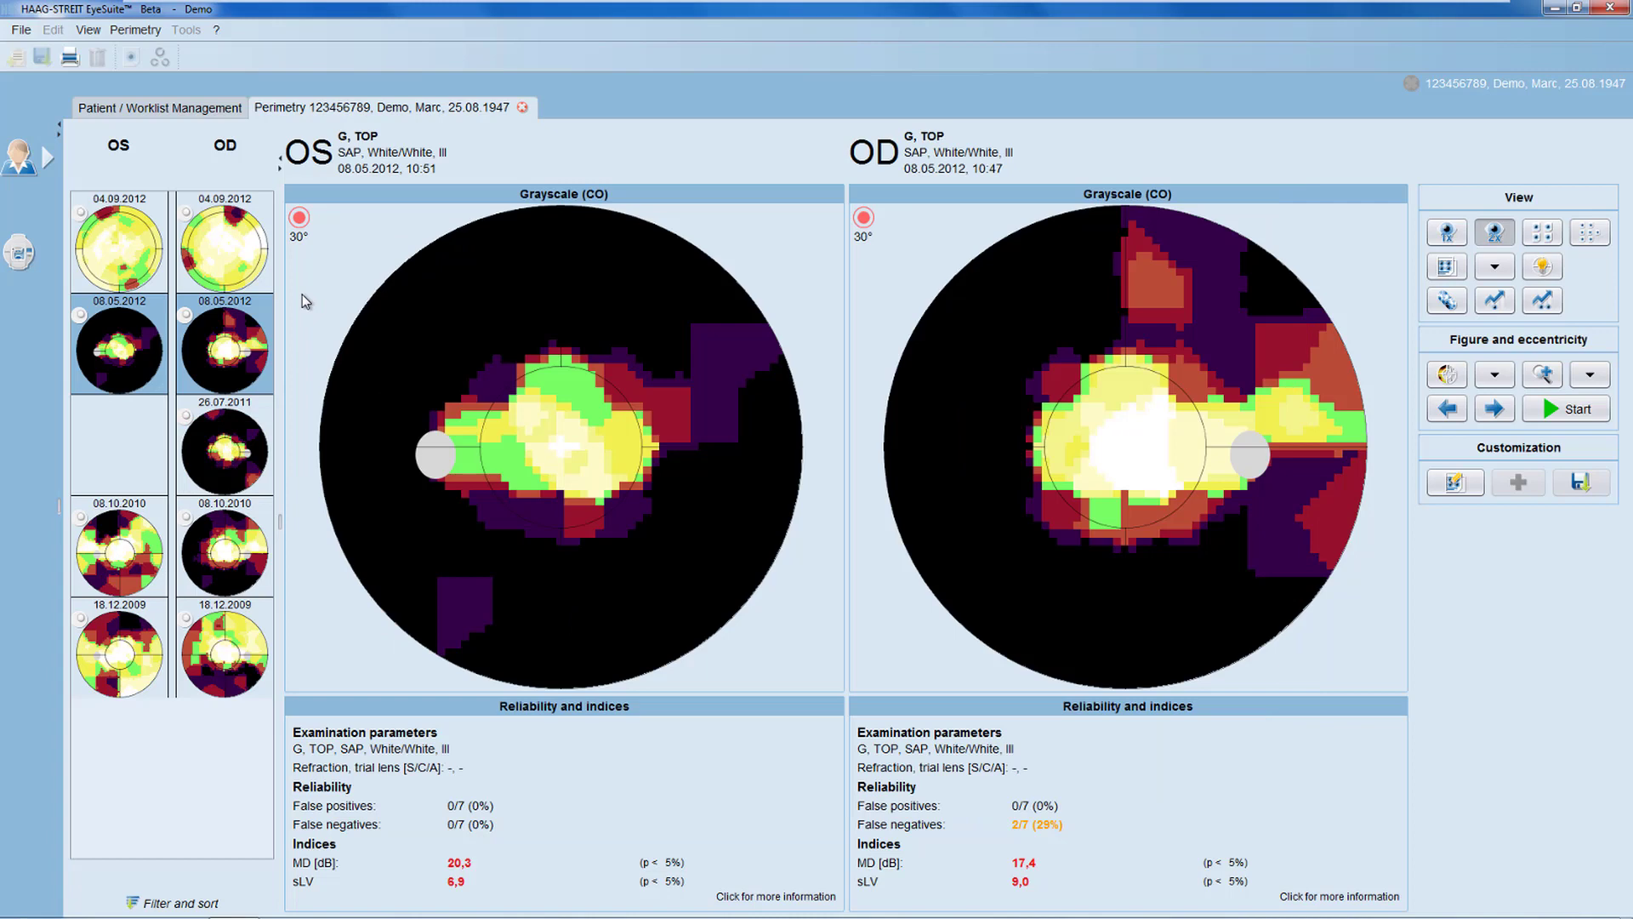
click(596, 785)
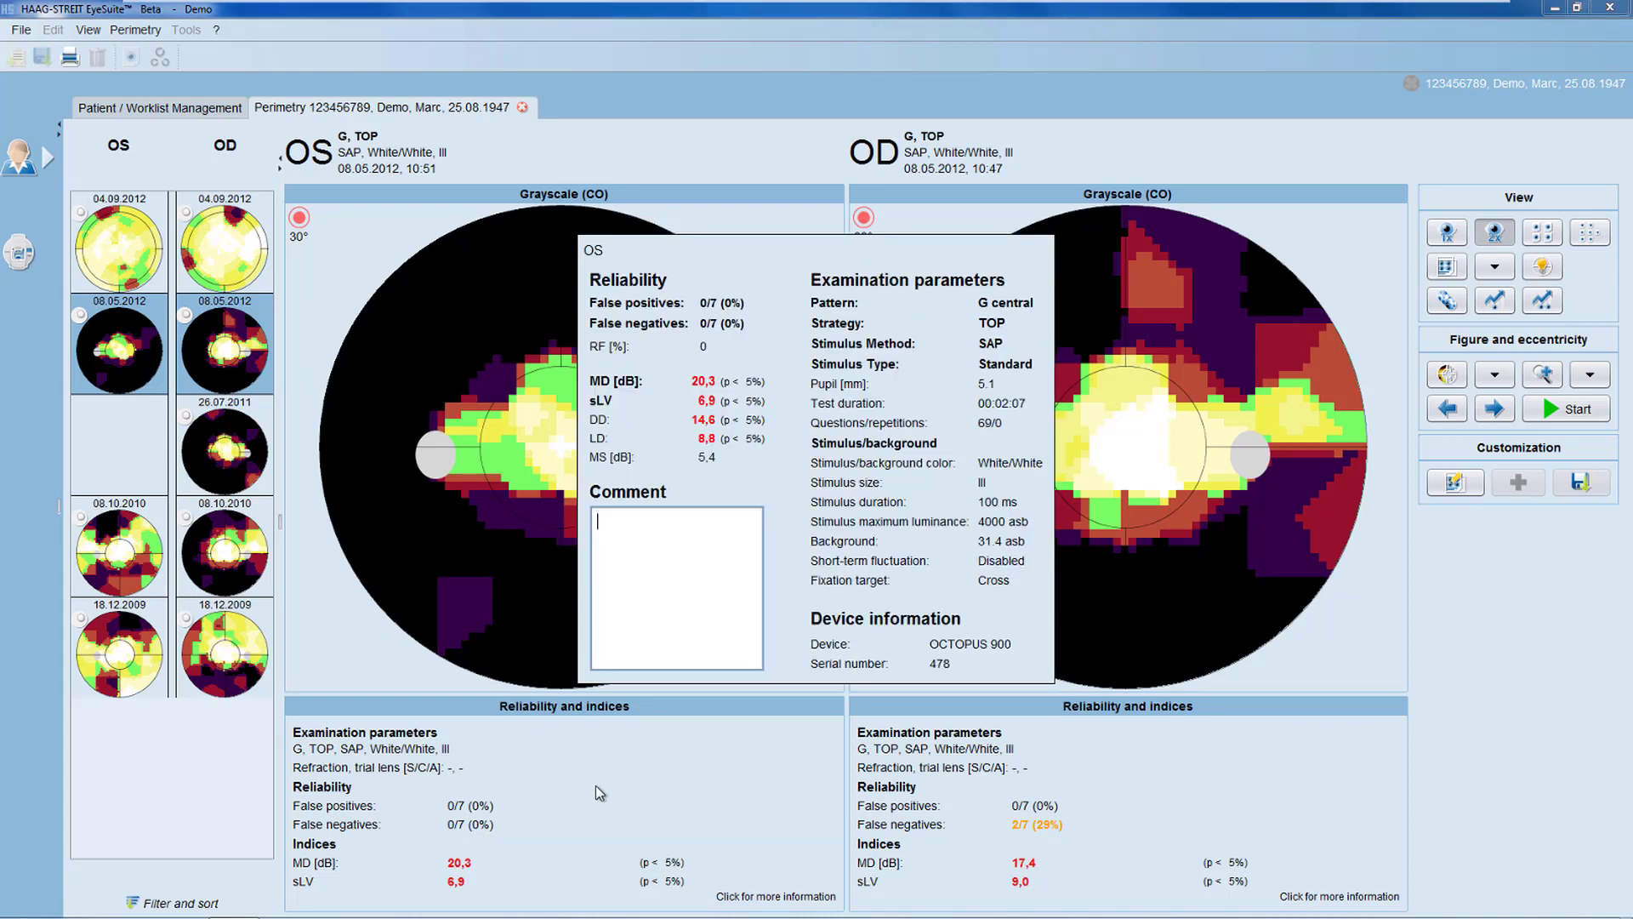
click(420, 688)
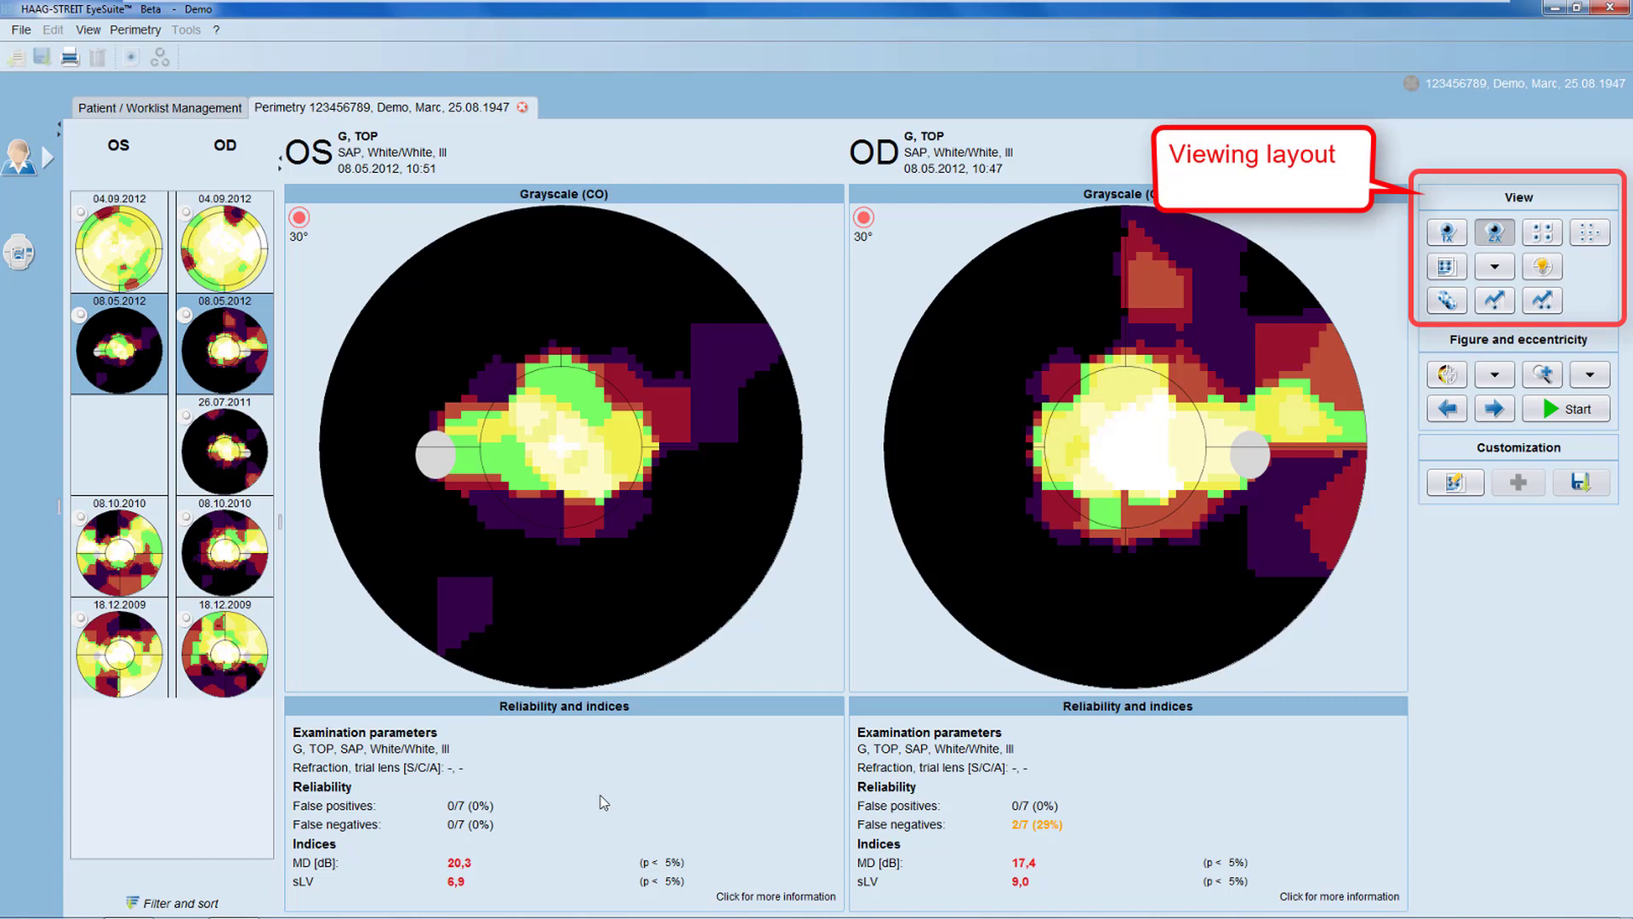
Step: Try single-eye and both-eyes views, then show the 08.05.2012 OD exam as 4-in-1
click(1440, 236)
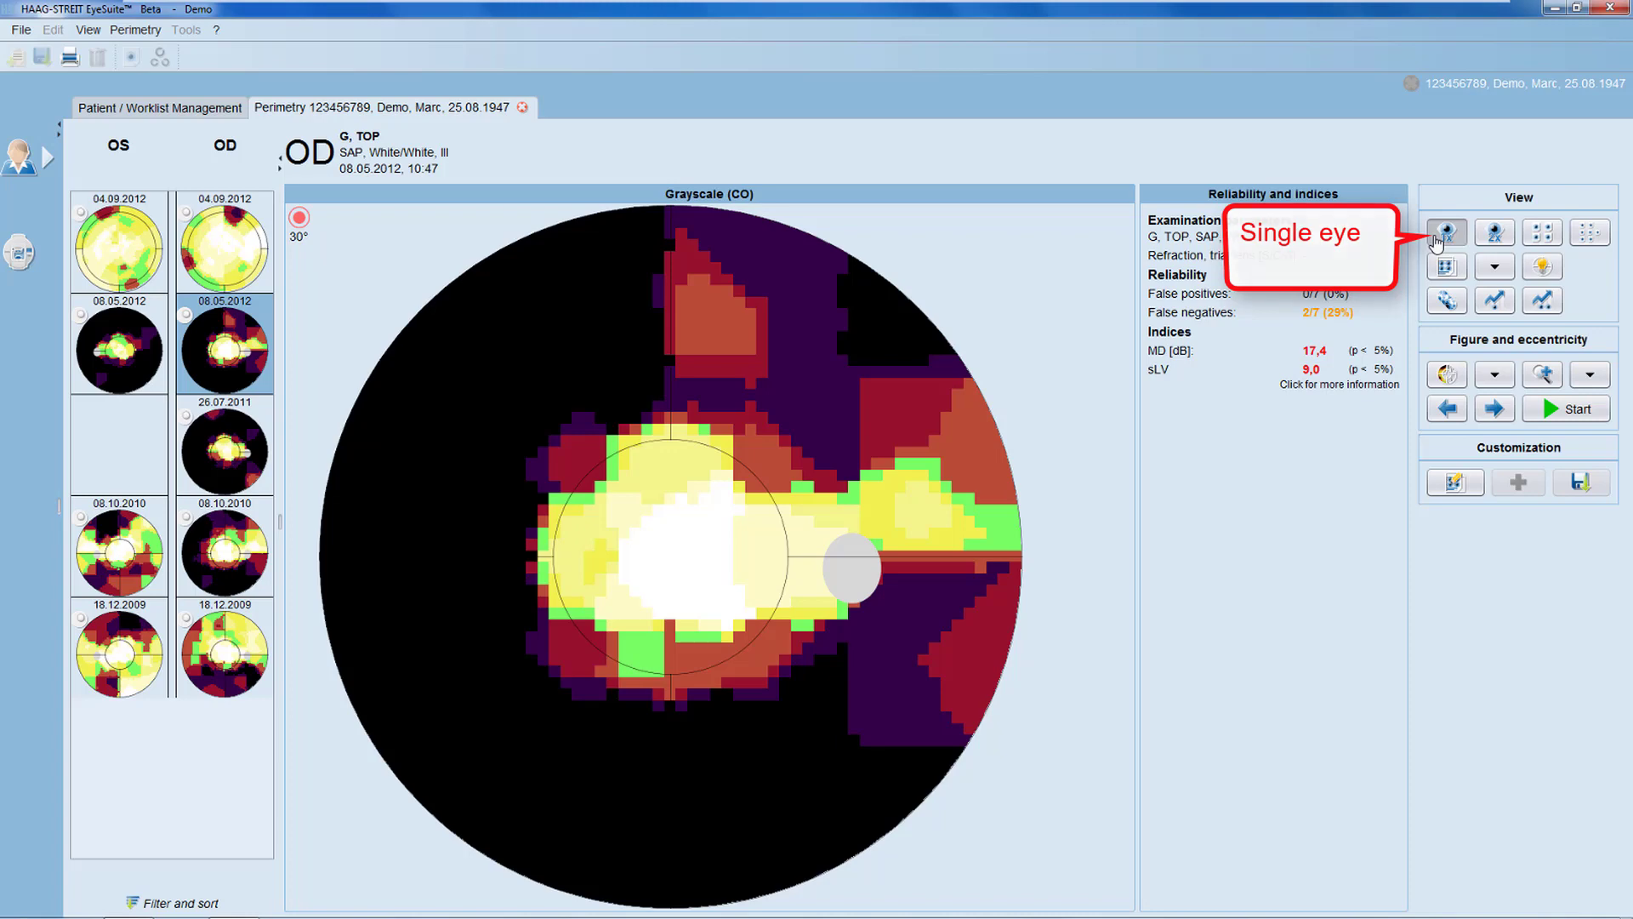
click(1495, 237)
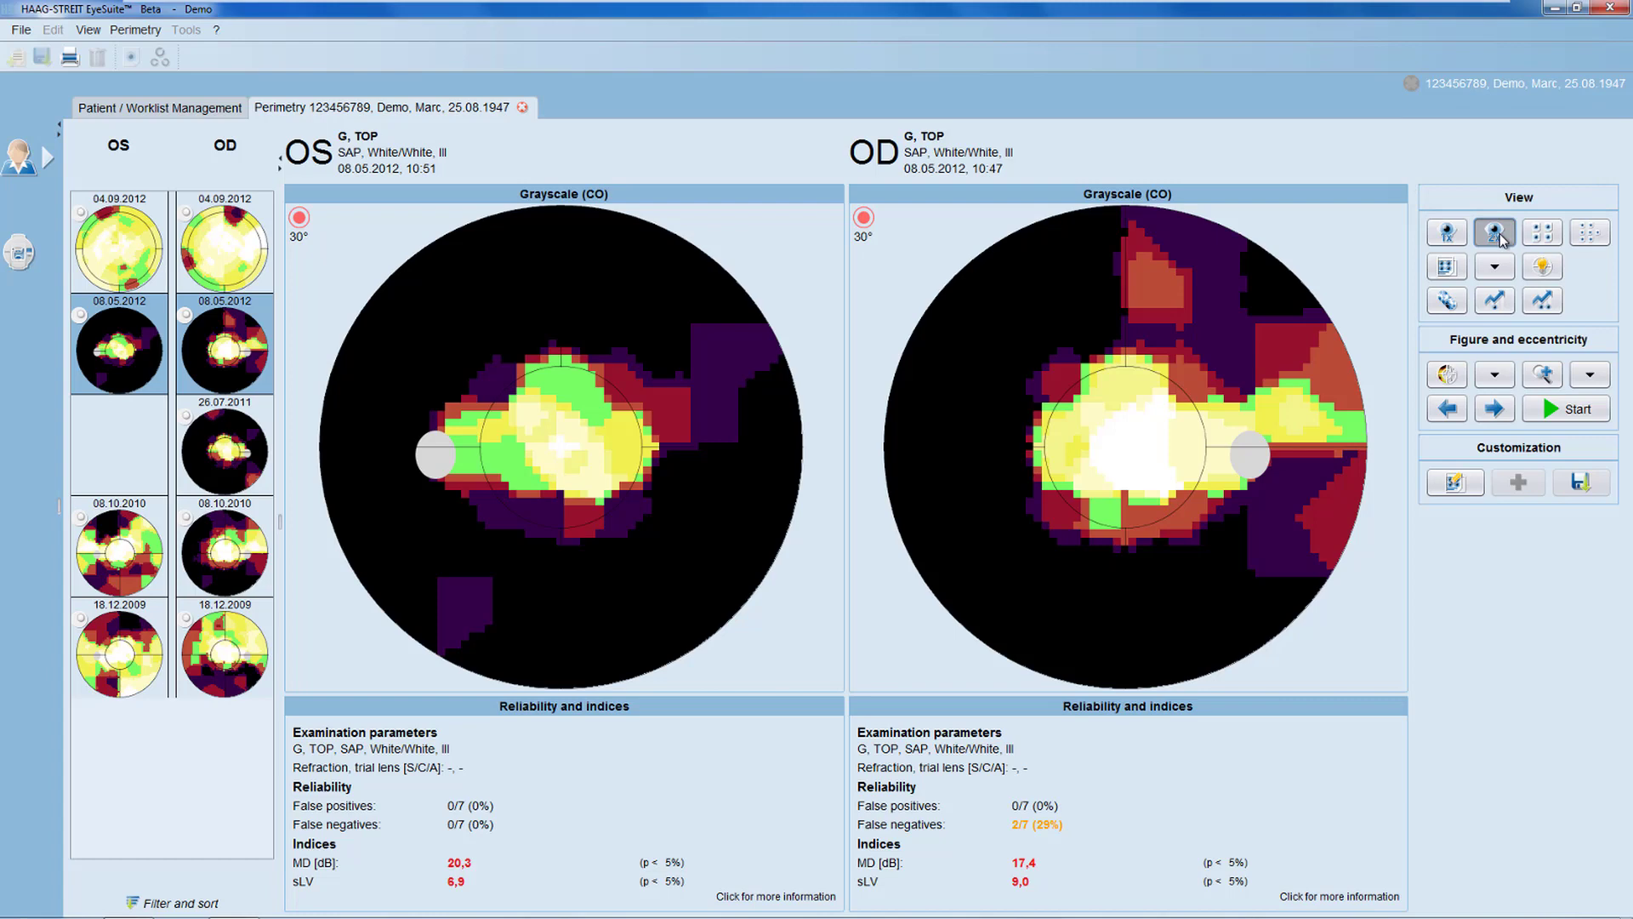
click(1542, 233)
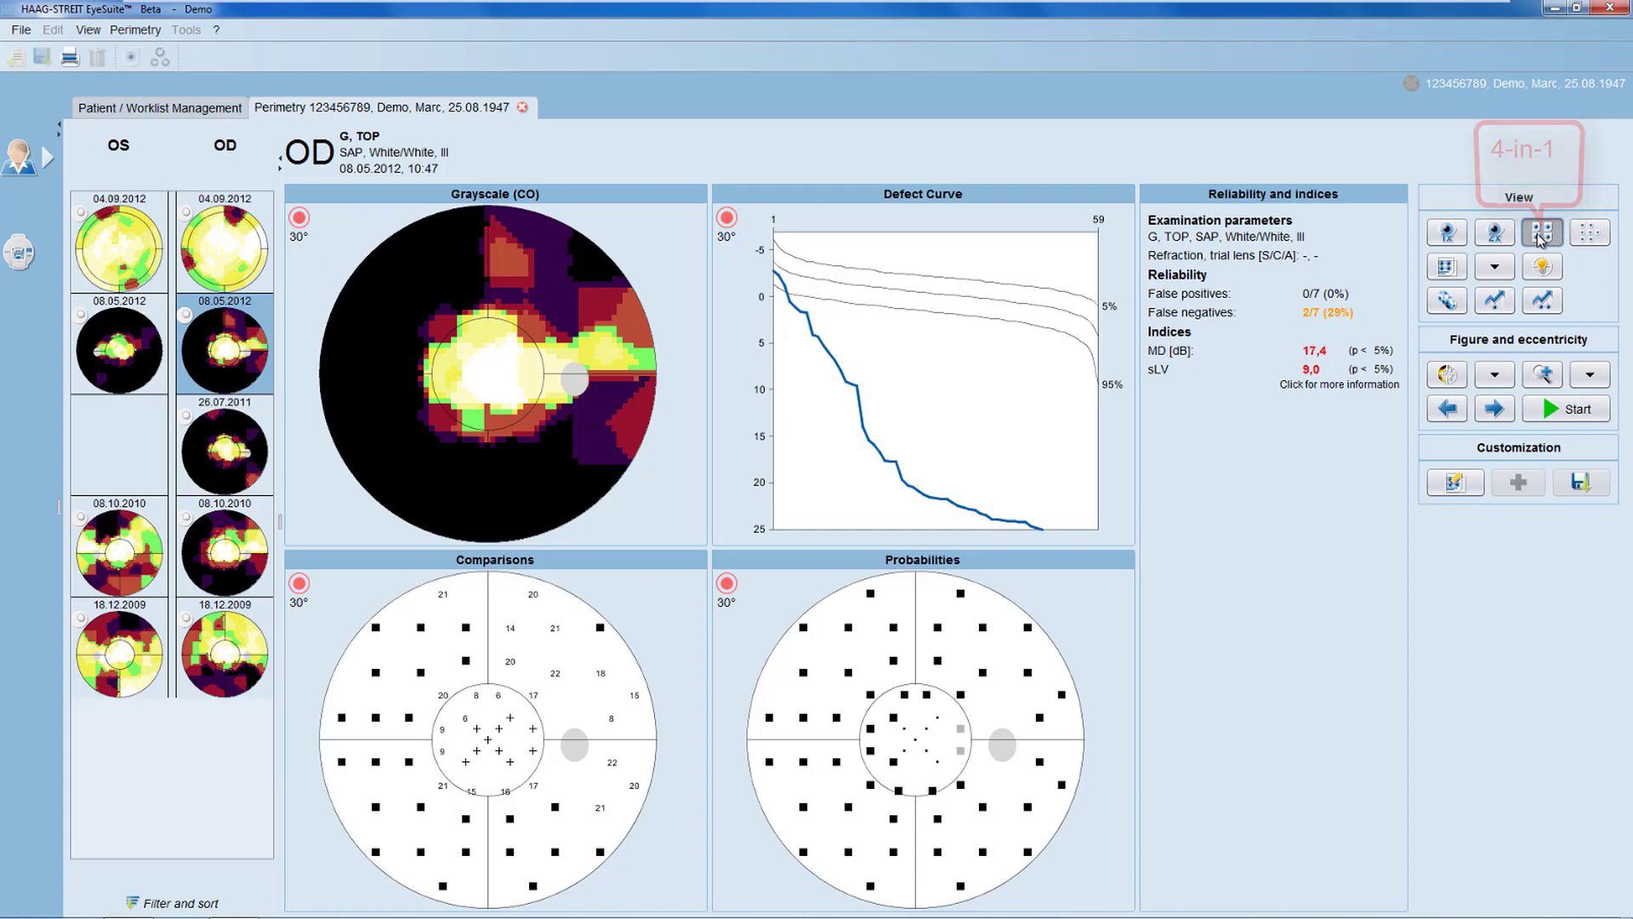
Step: Try the 7-in-1 view, then apply the user-defined 'My general' layout
click(1587, 234)
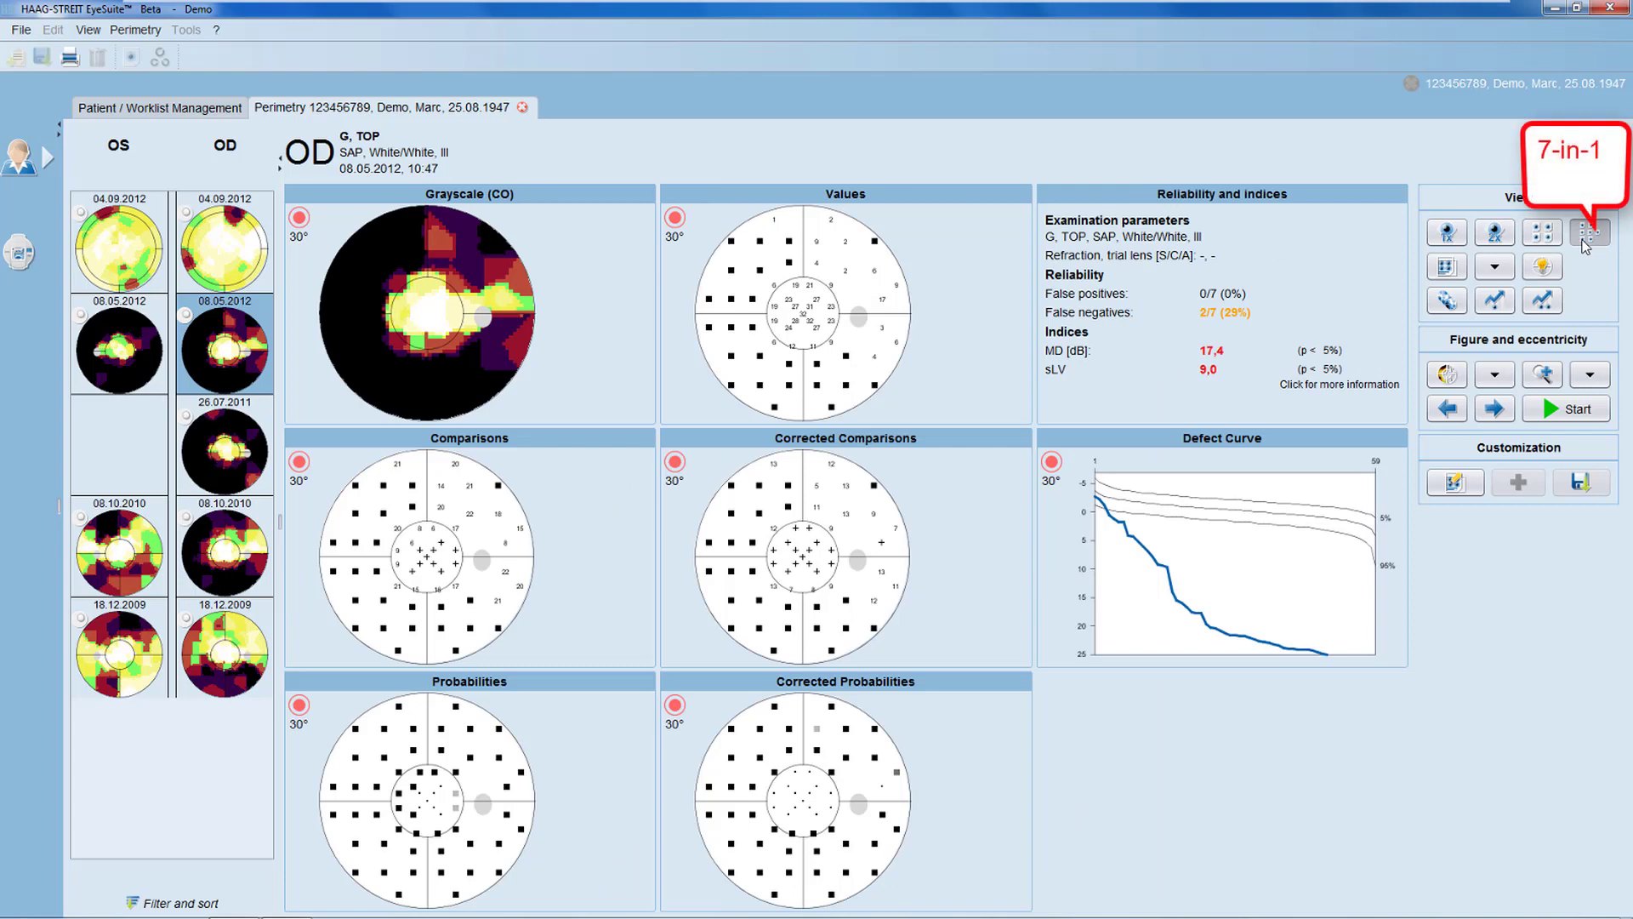
click(1445, 268)
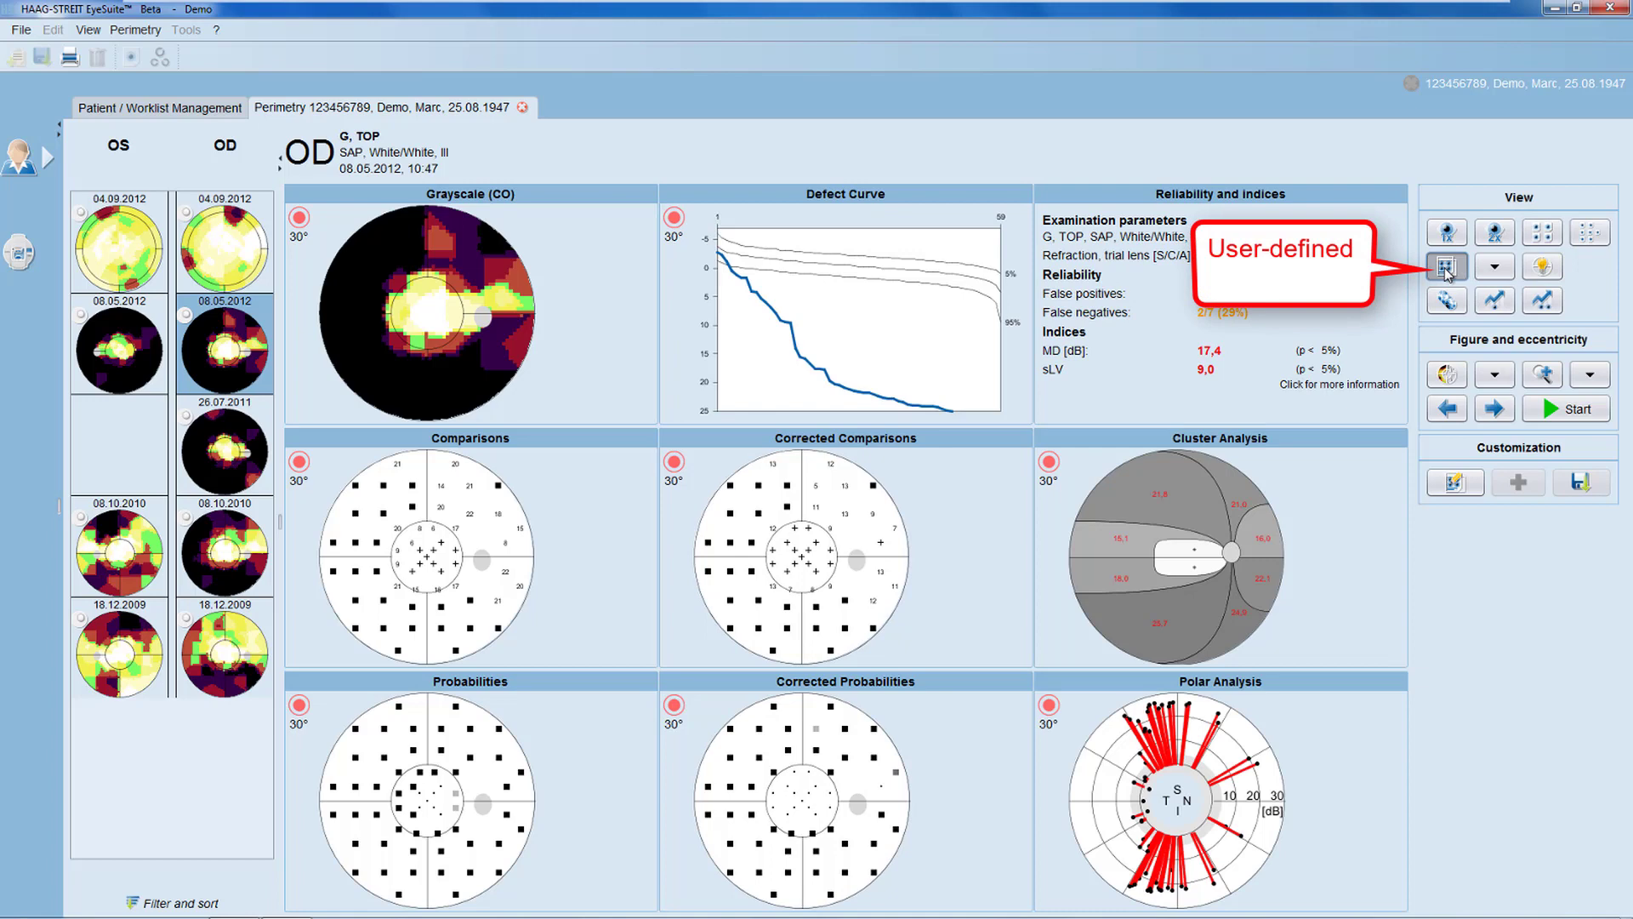
click(1496, 271)
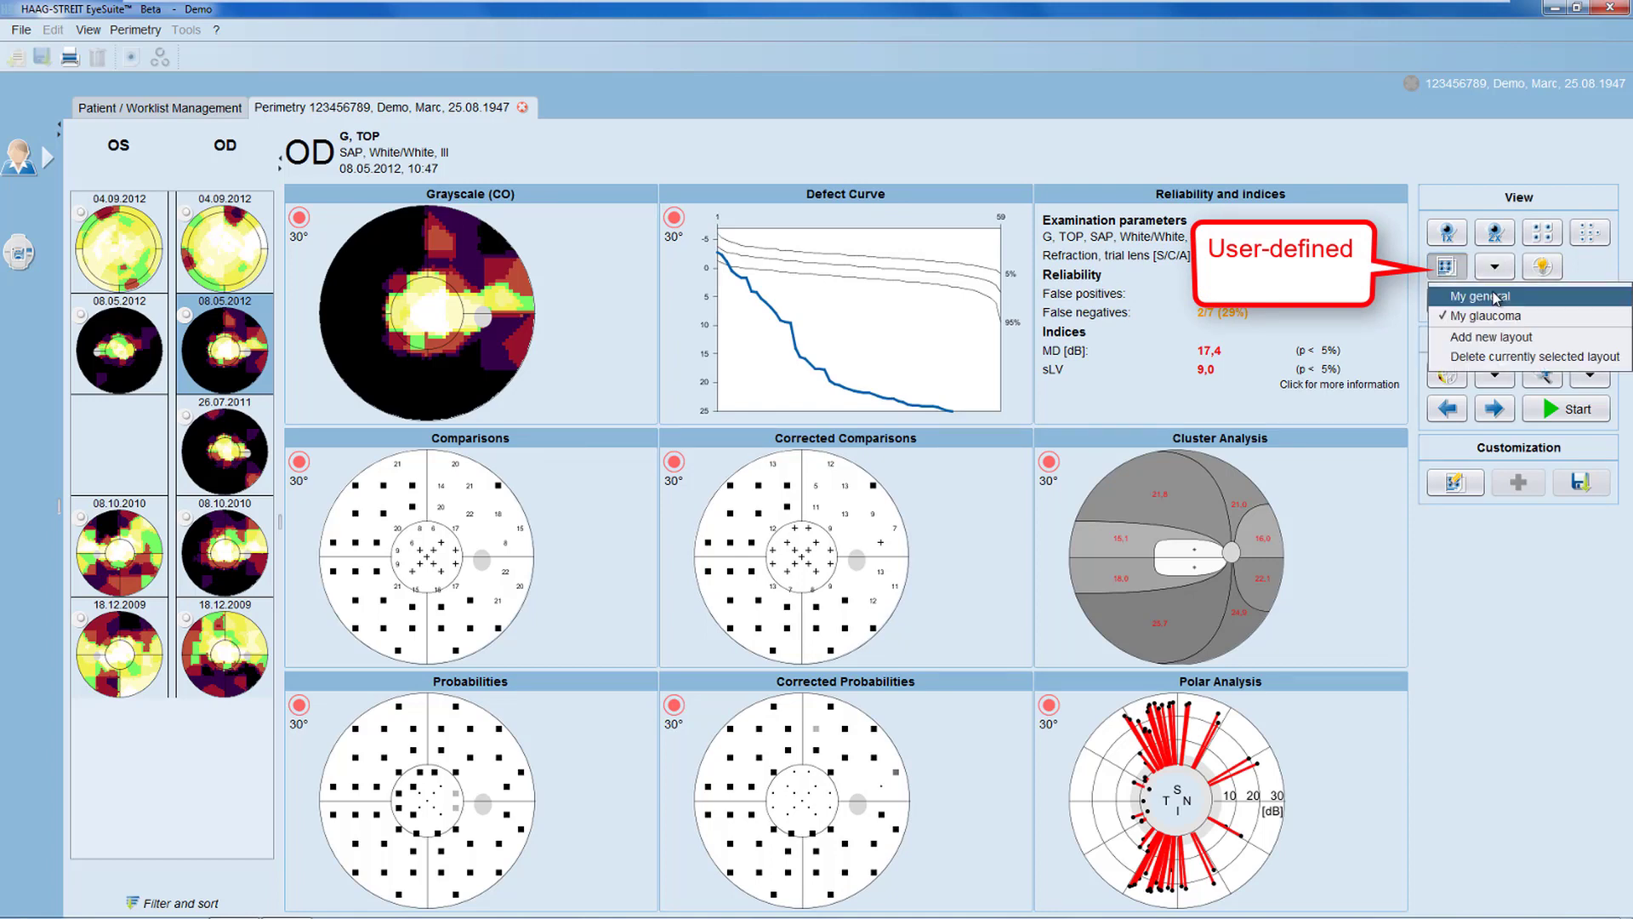
click(1497, 298)
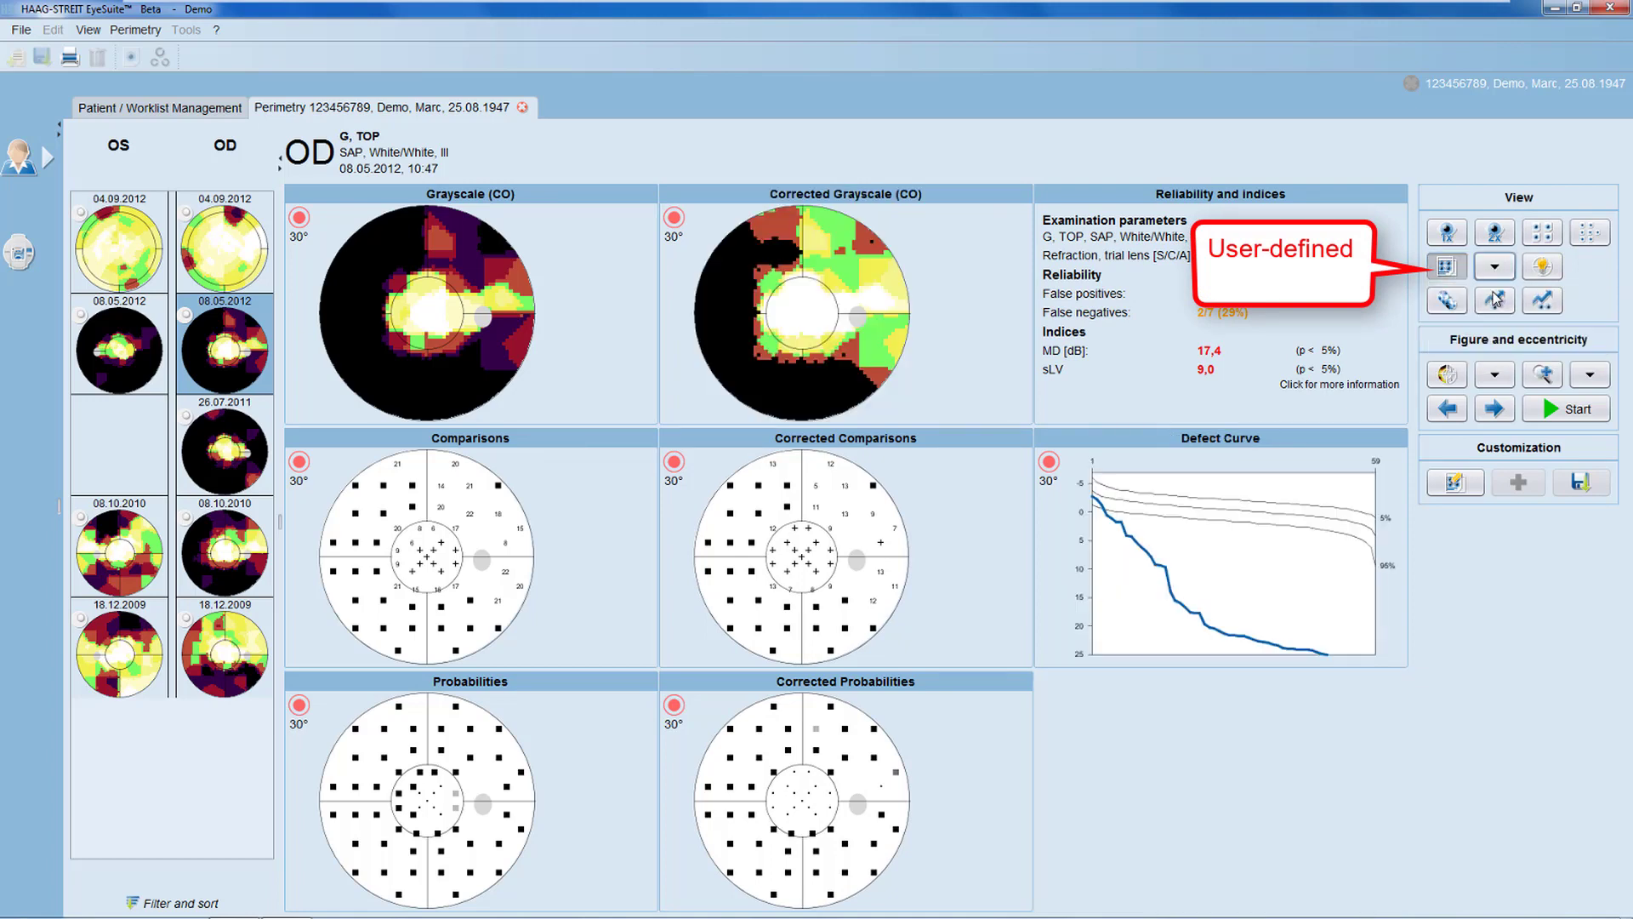
Step: Start the Perimetry Interpretation Aid and read its False Positives guidance on the reliability step
click(1545, 271)
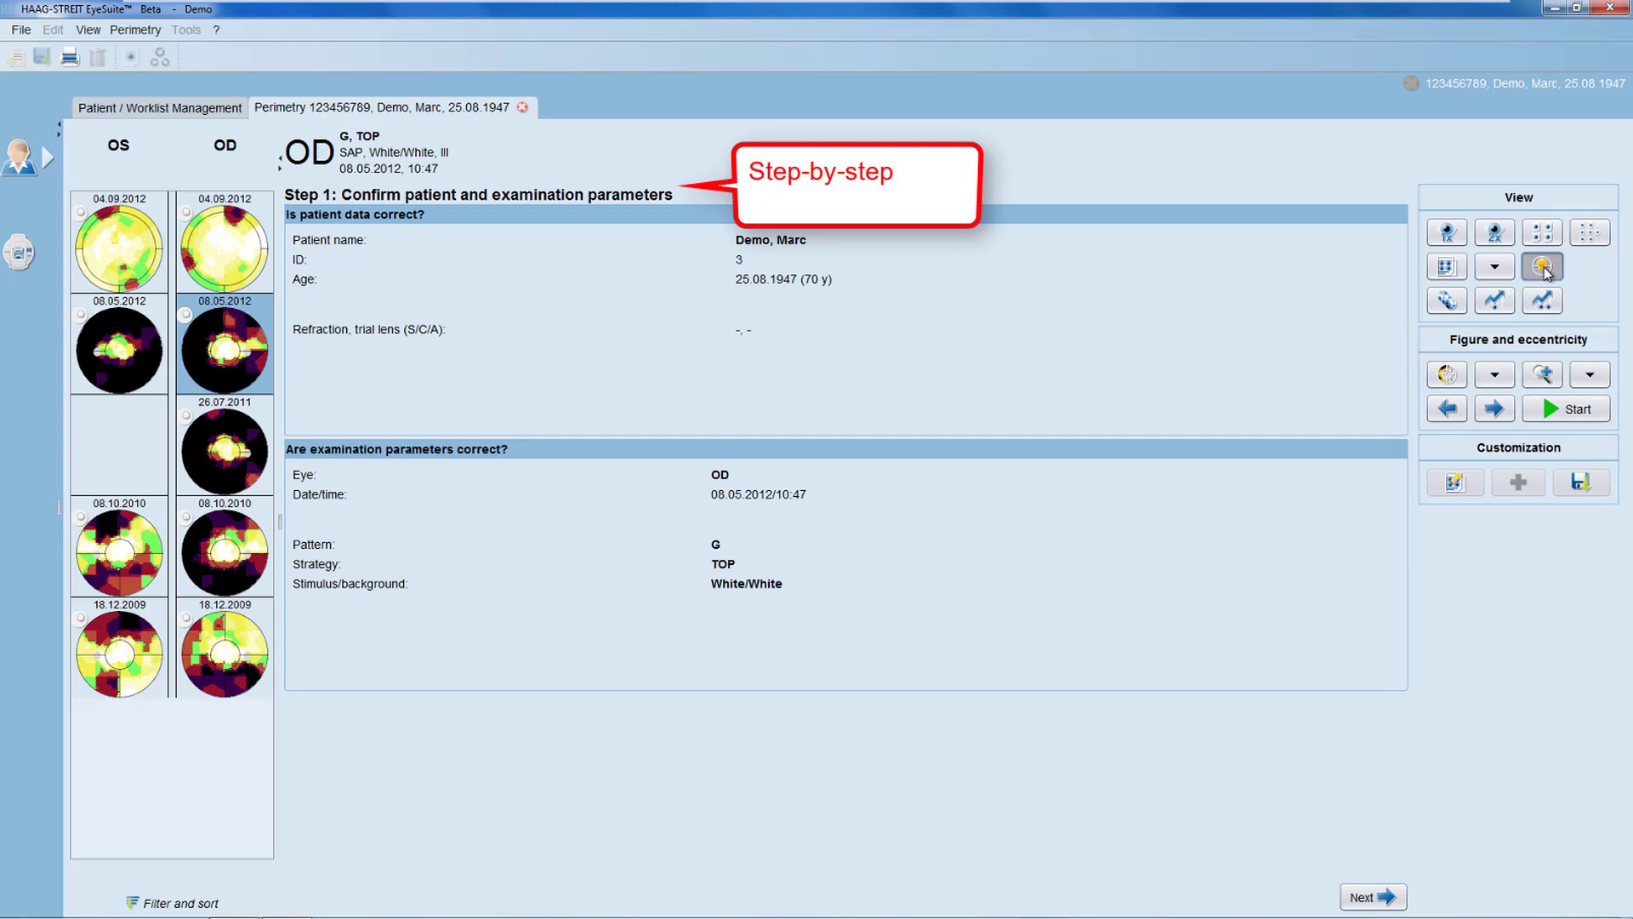
click(1388, 904)
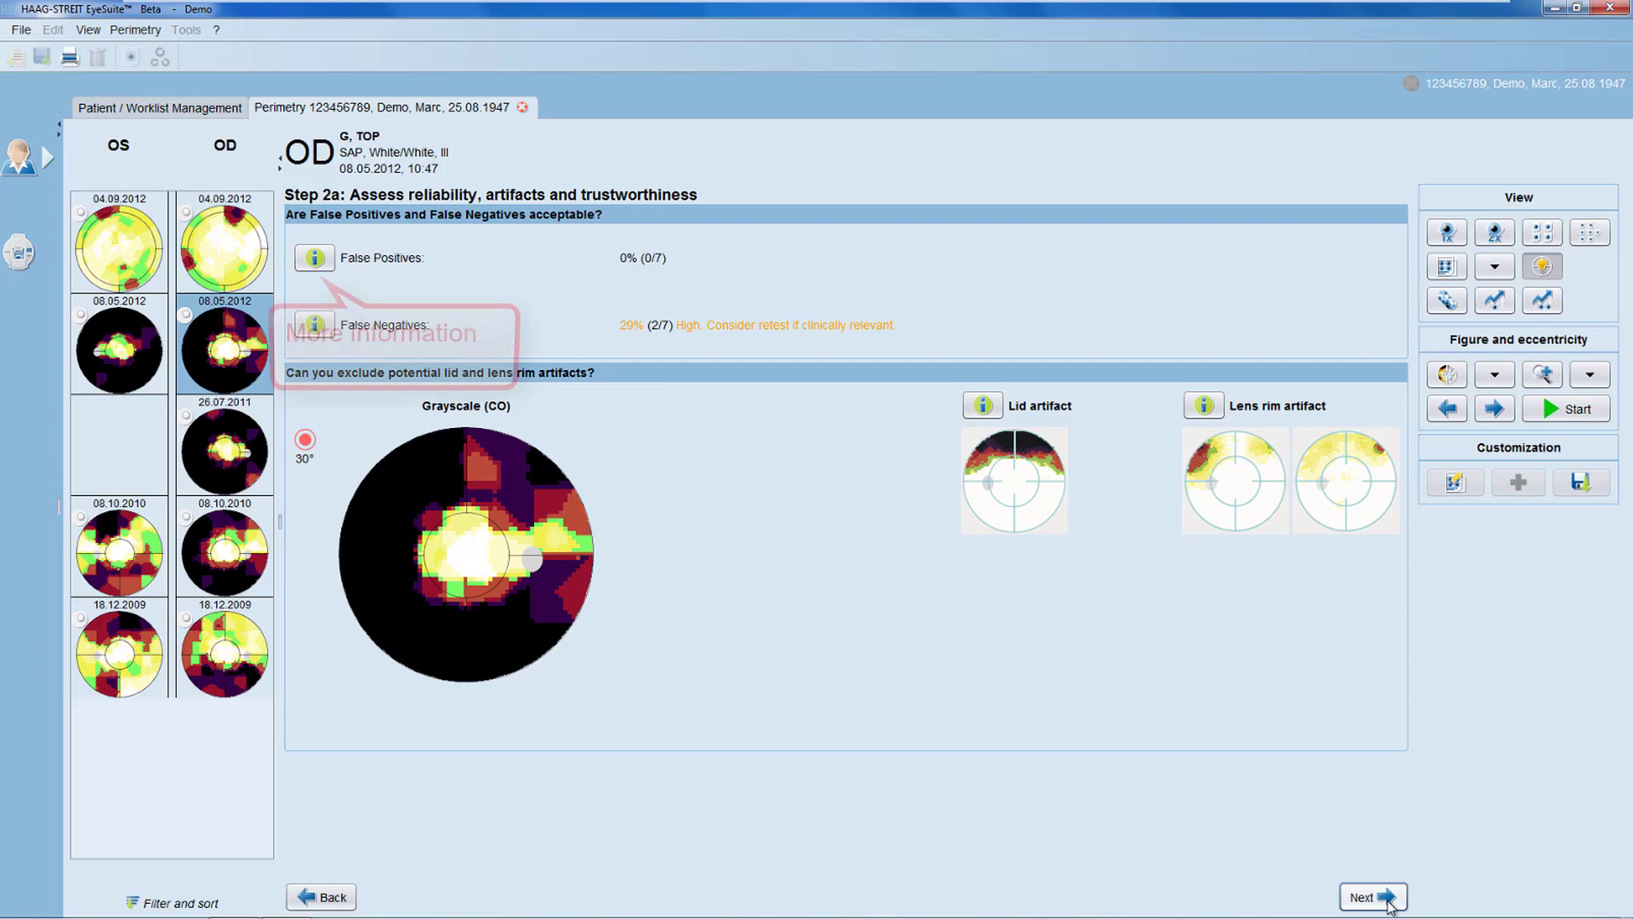
click(322, 267)
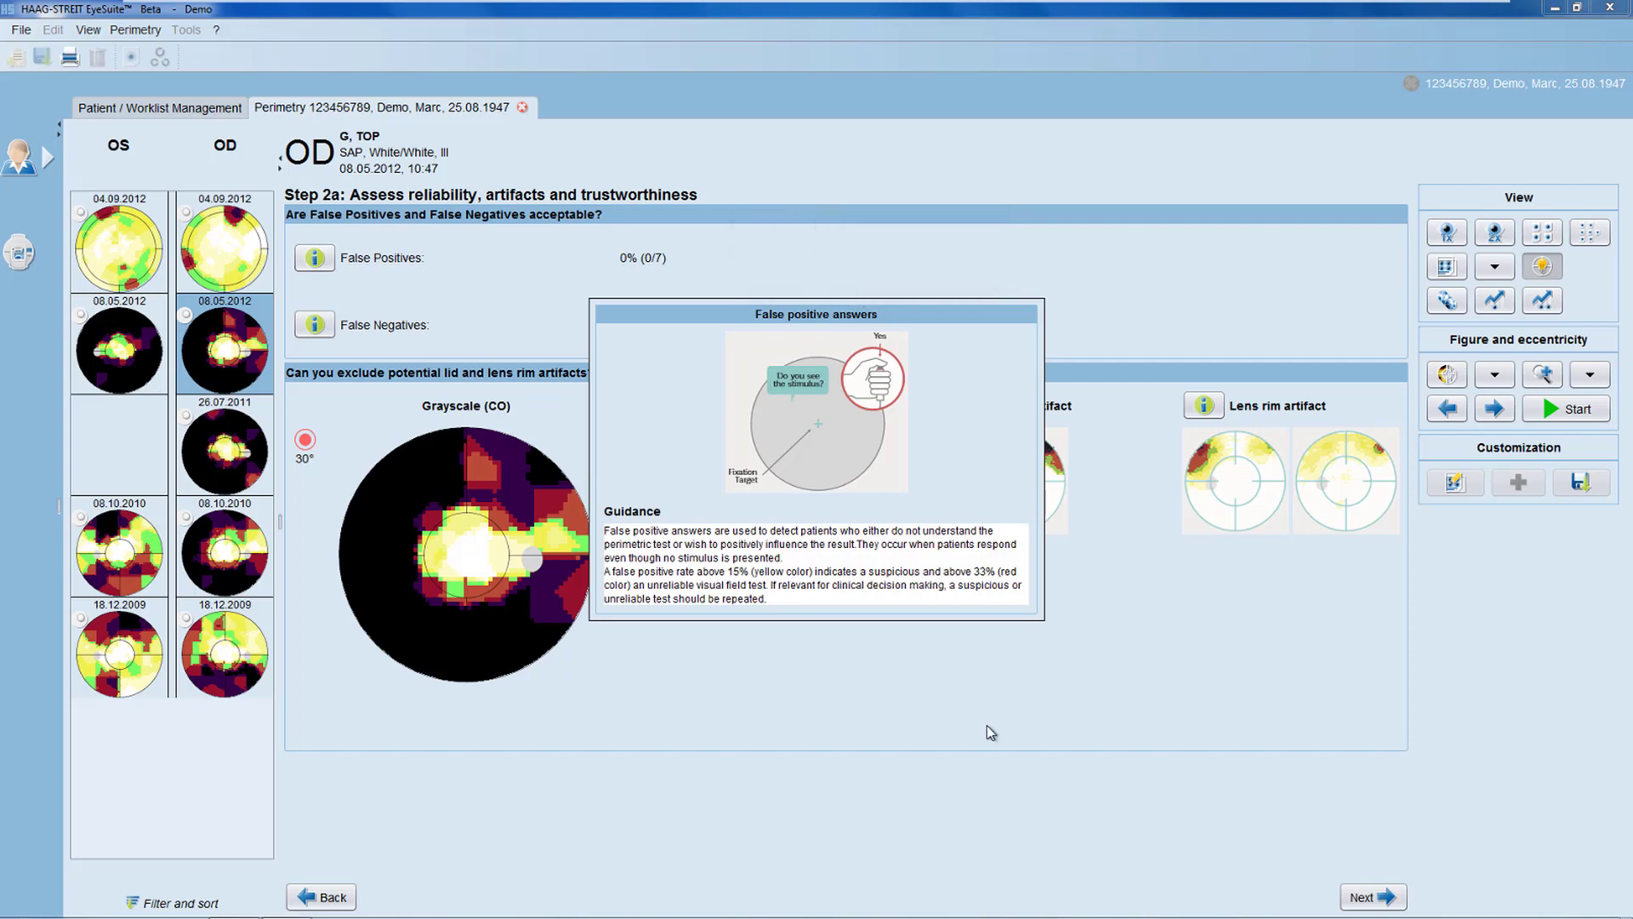
click(1378, 903)
Step: Advance the aid to Step 8 (MD 17.4 dB, sLV 9.0 dB) and open the OD exam series
click(1373, 902)
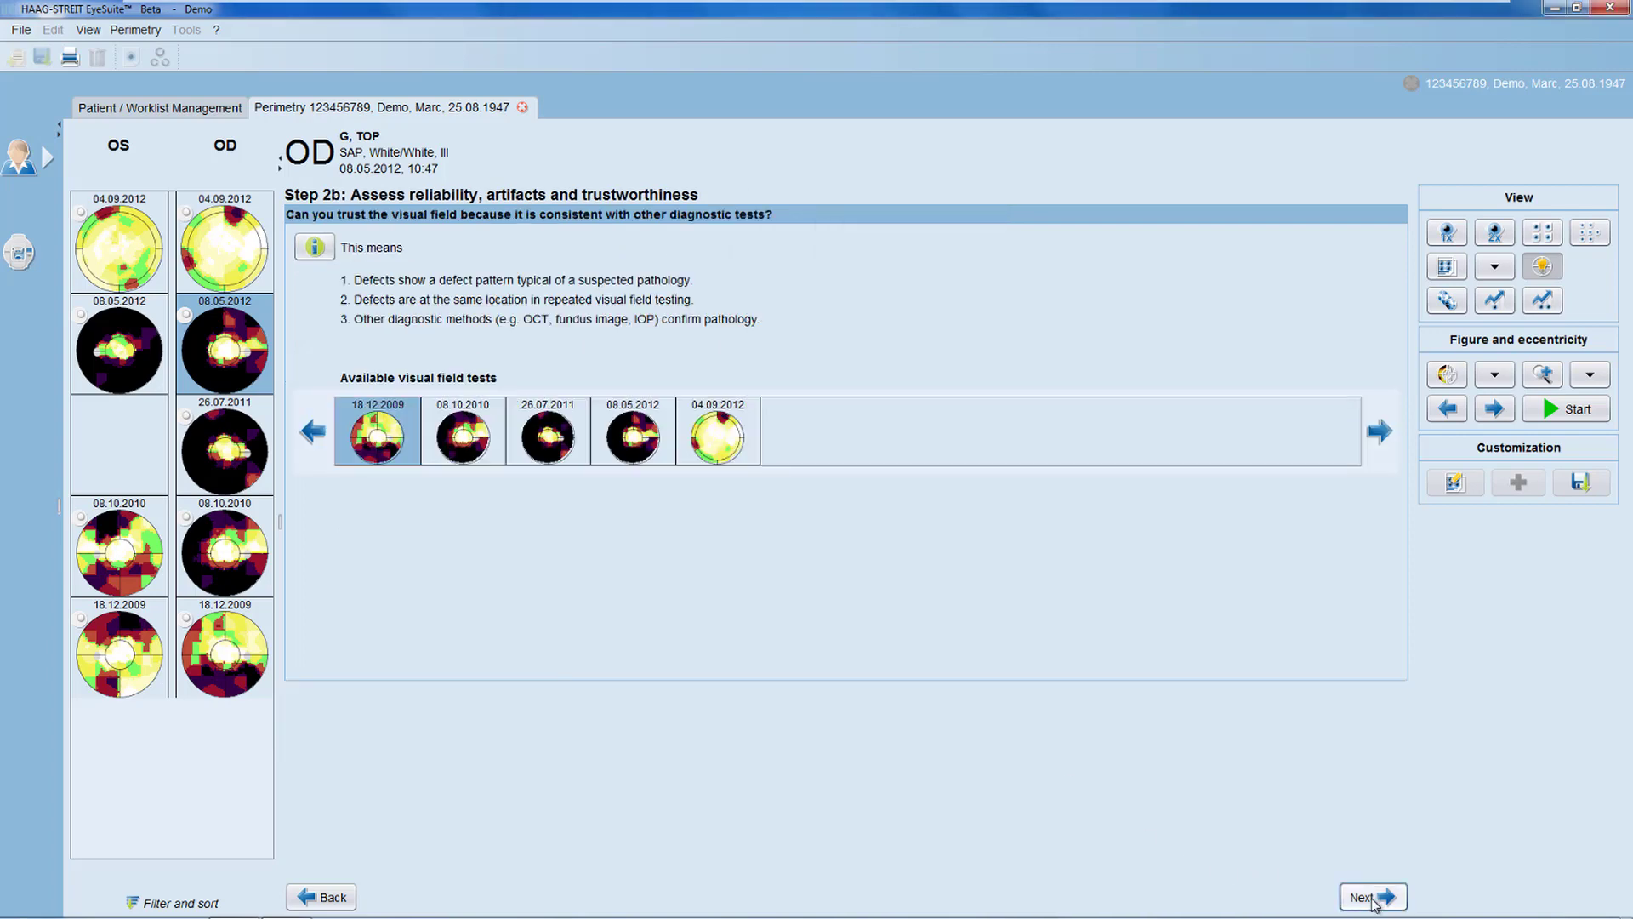
click(1373, 901)
click(1373, 902)
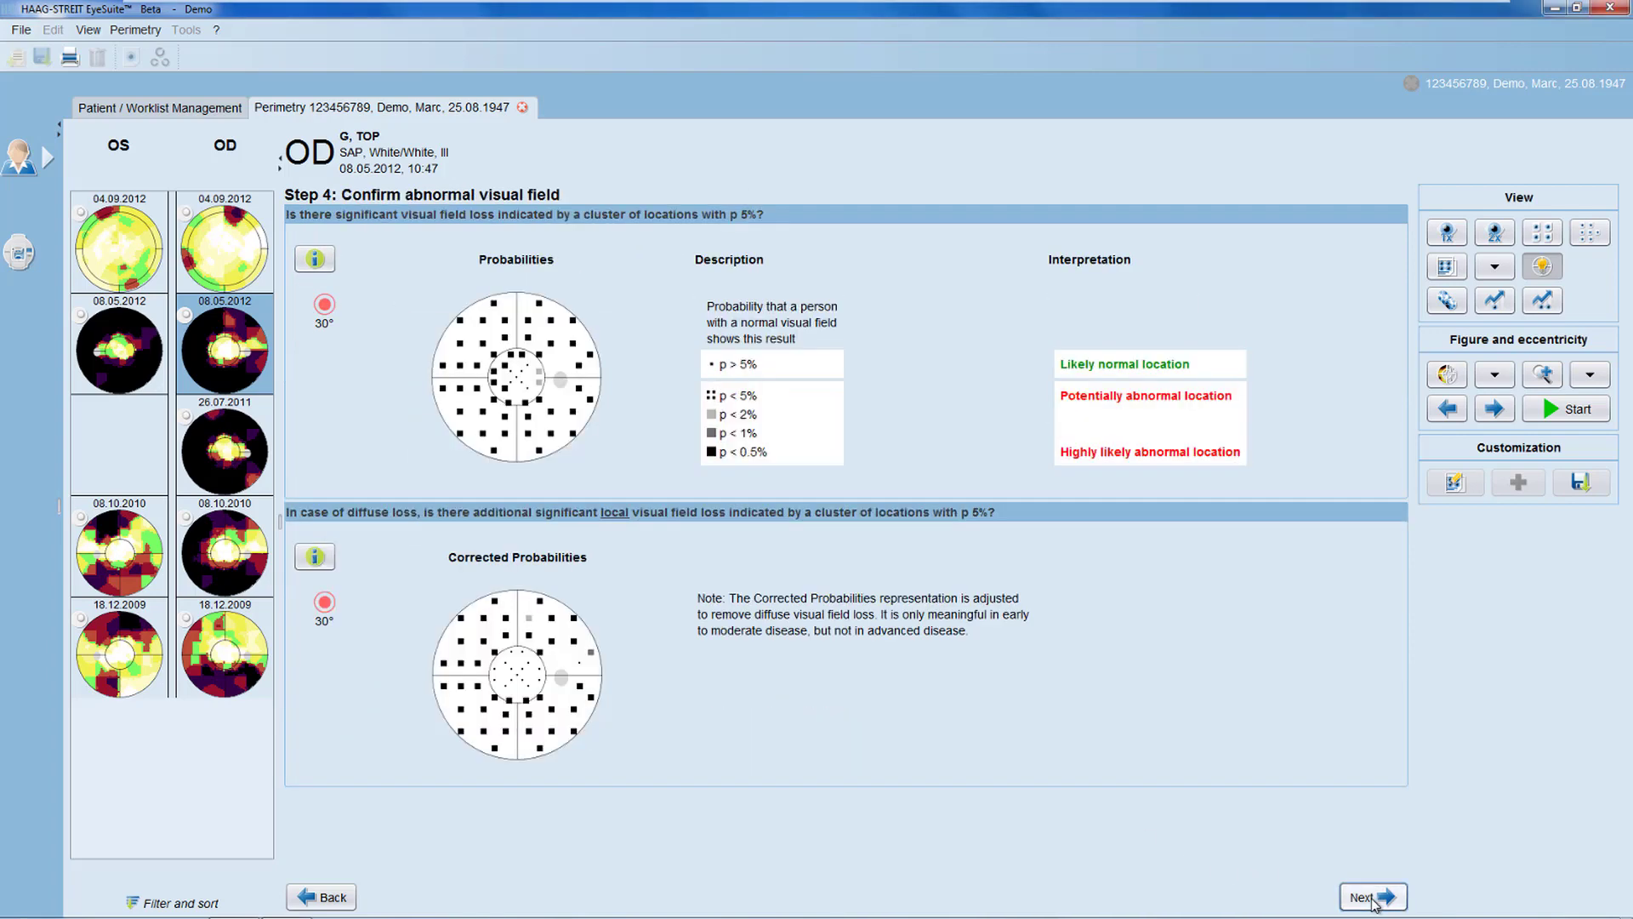
click(1373, 902)
click(1373, 902)
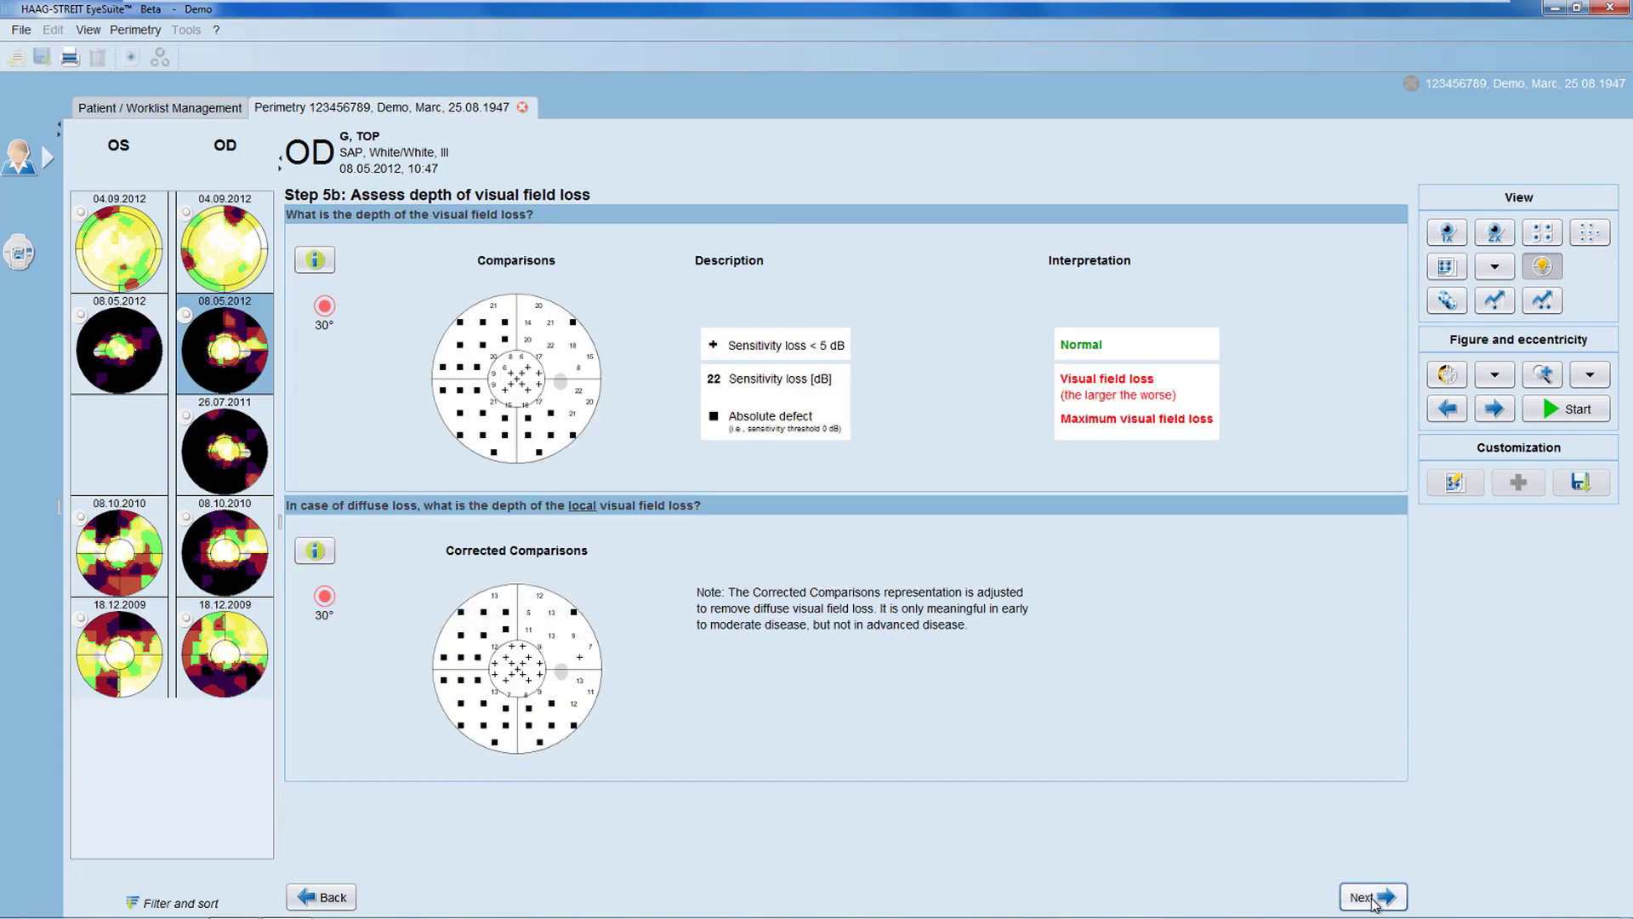
click(1373, 901)
click(1373, 902)
click(1373, 901)
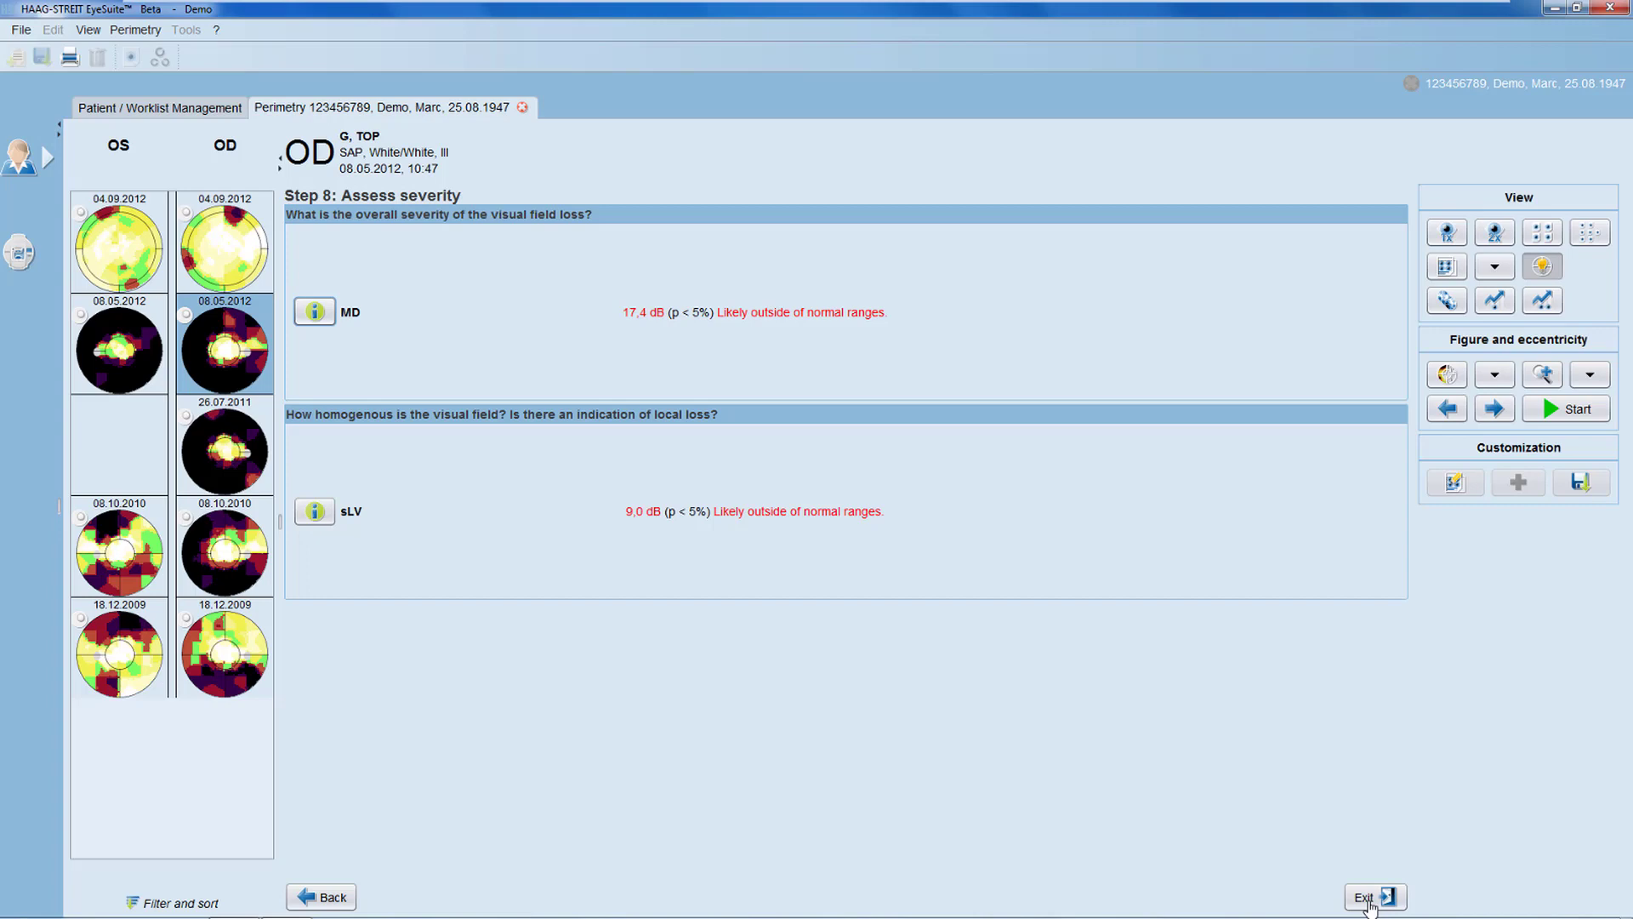
click(1447, 300)
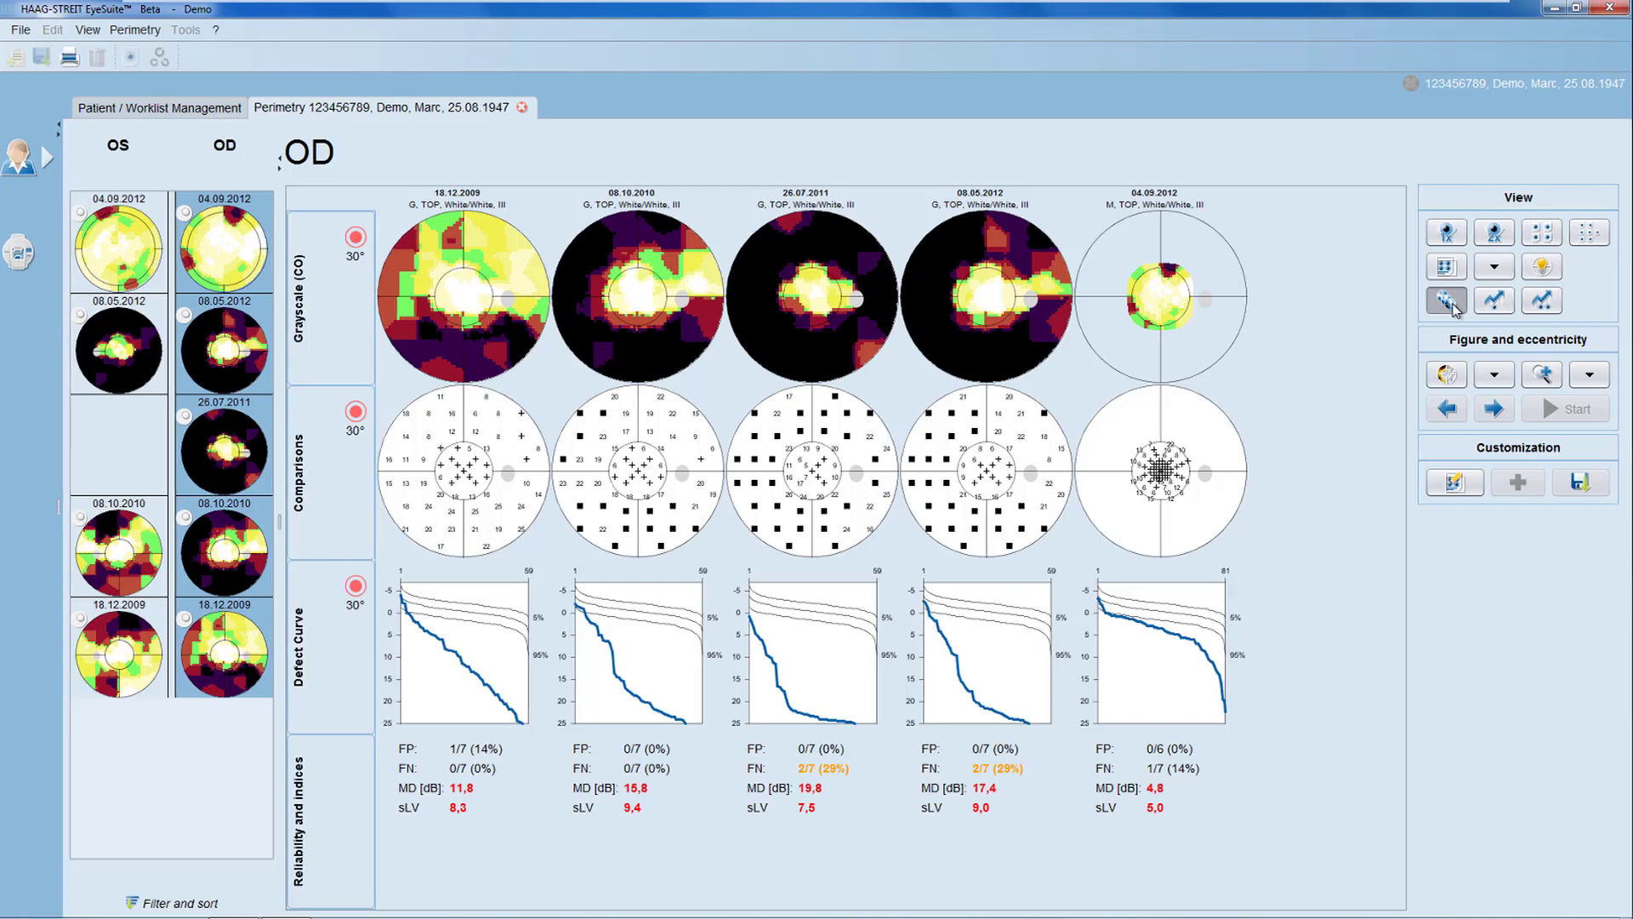
Step: Show the OD trend analysis, with MD slope 2,6 dB/year and cluster and polar trends
click(1495, 304)
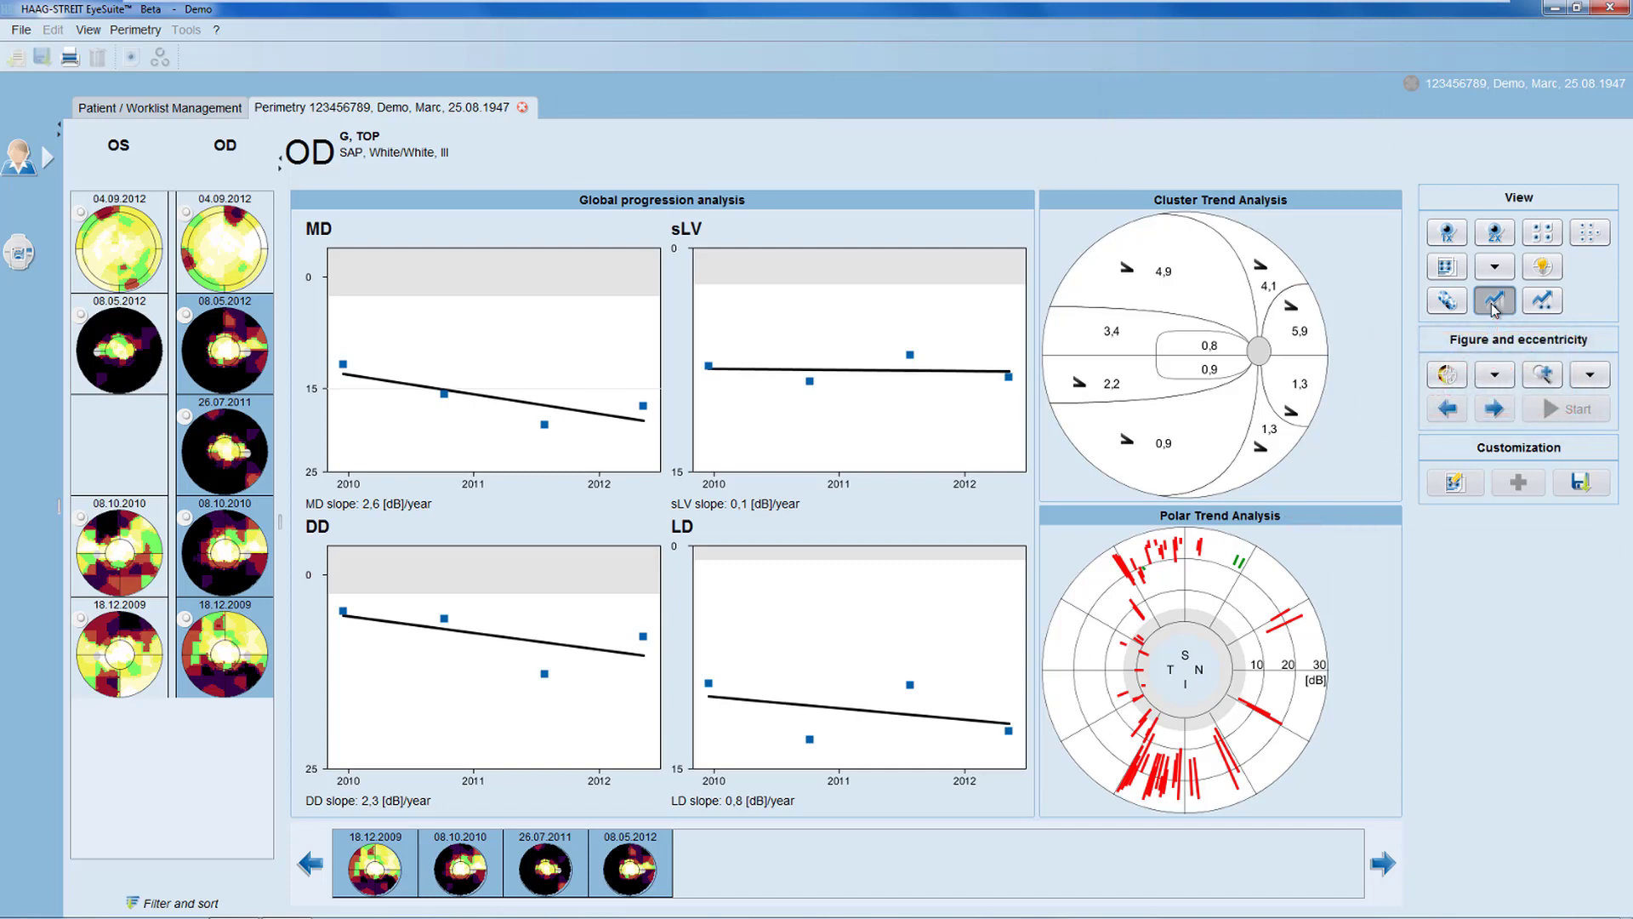
Step: Show both eyes' progression analyses side by side, the left eye's MD slope at 4,4 dB/year
click(1543, 306)
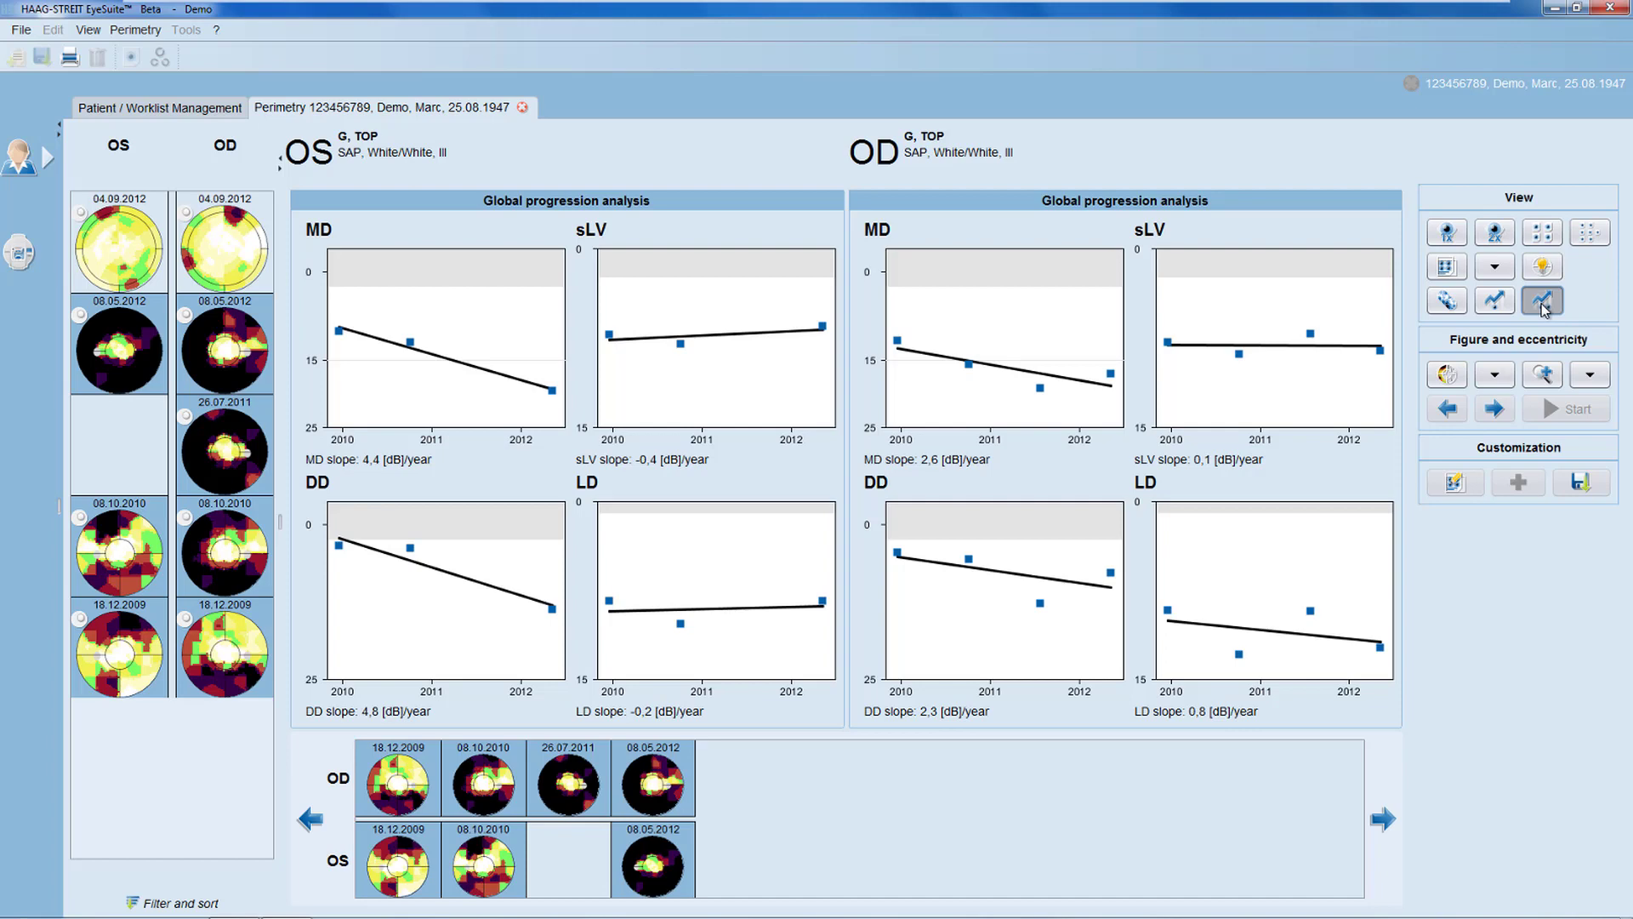
Step: Exclude the OD 08.05.2012 field for an MD slope of 5.0 dB/year, then open that exam alone
mouse_move(666, 784)
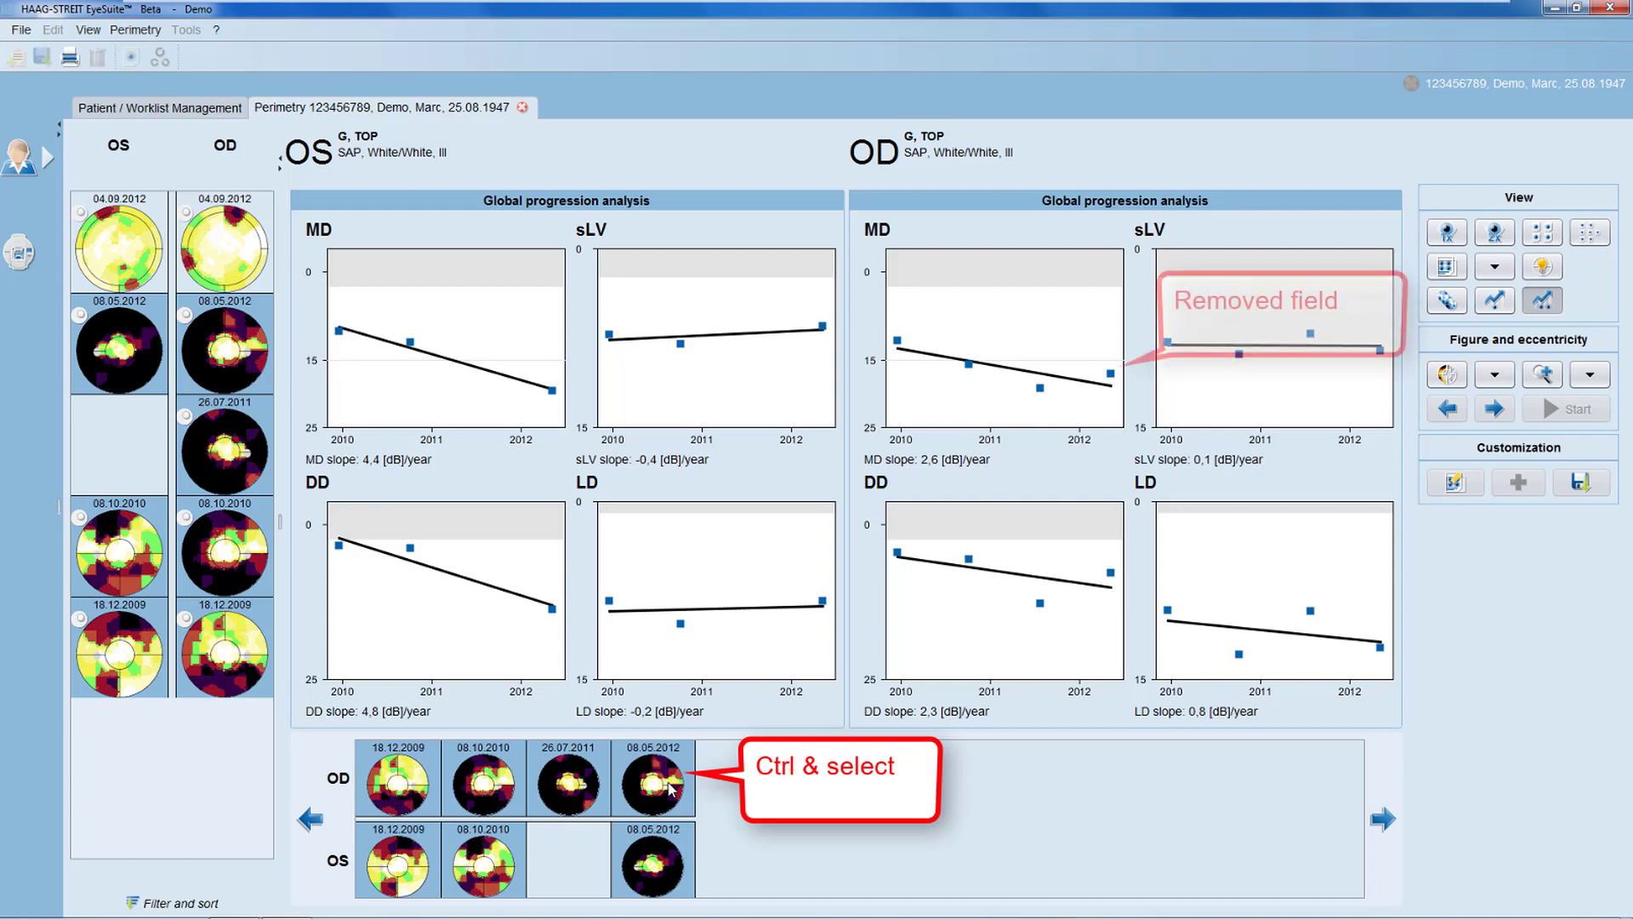
ctrl+click(671, 789)
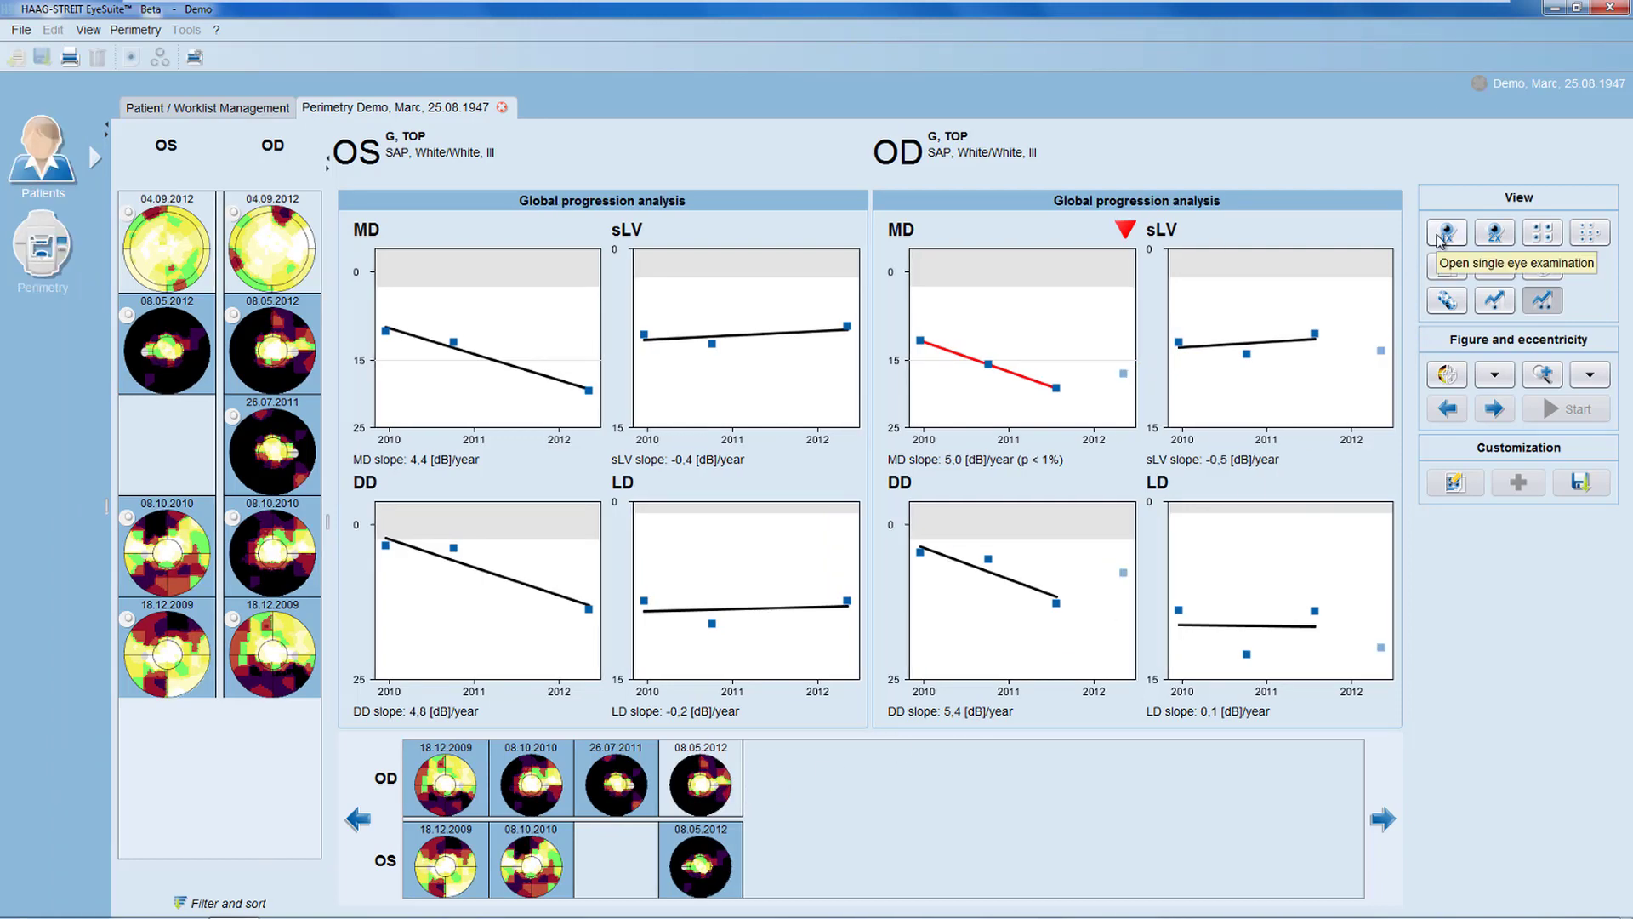
click(1438, 238)
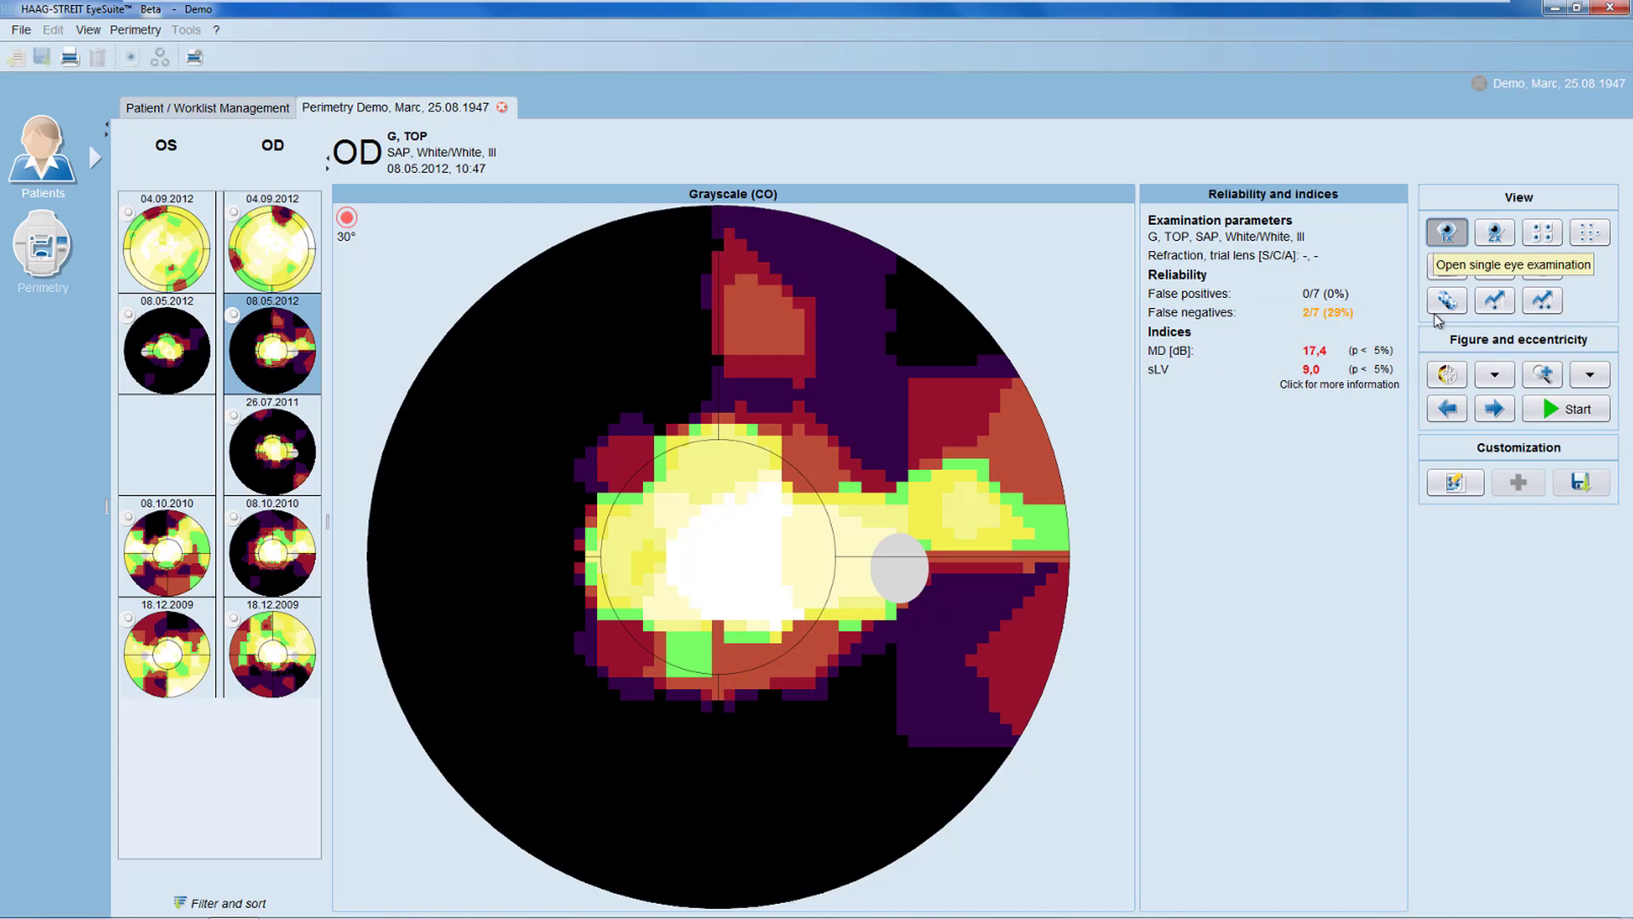
click(1446, 376)
click(1446, 376)
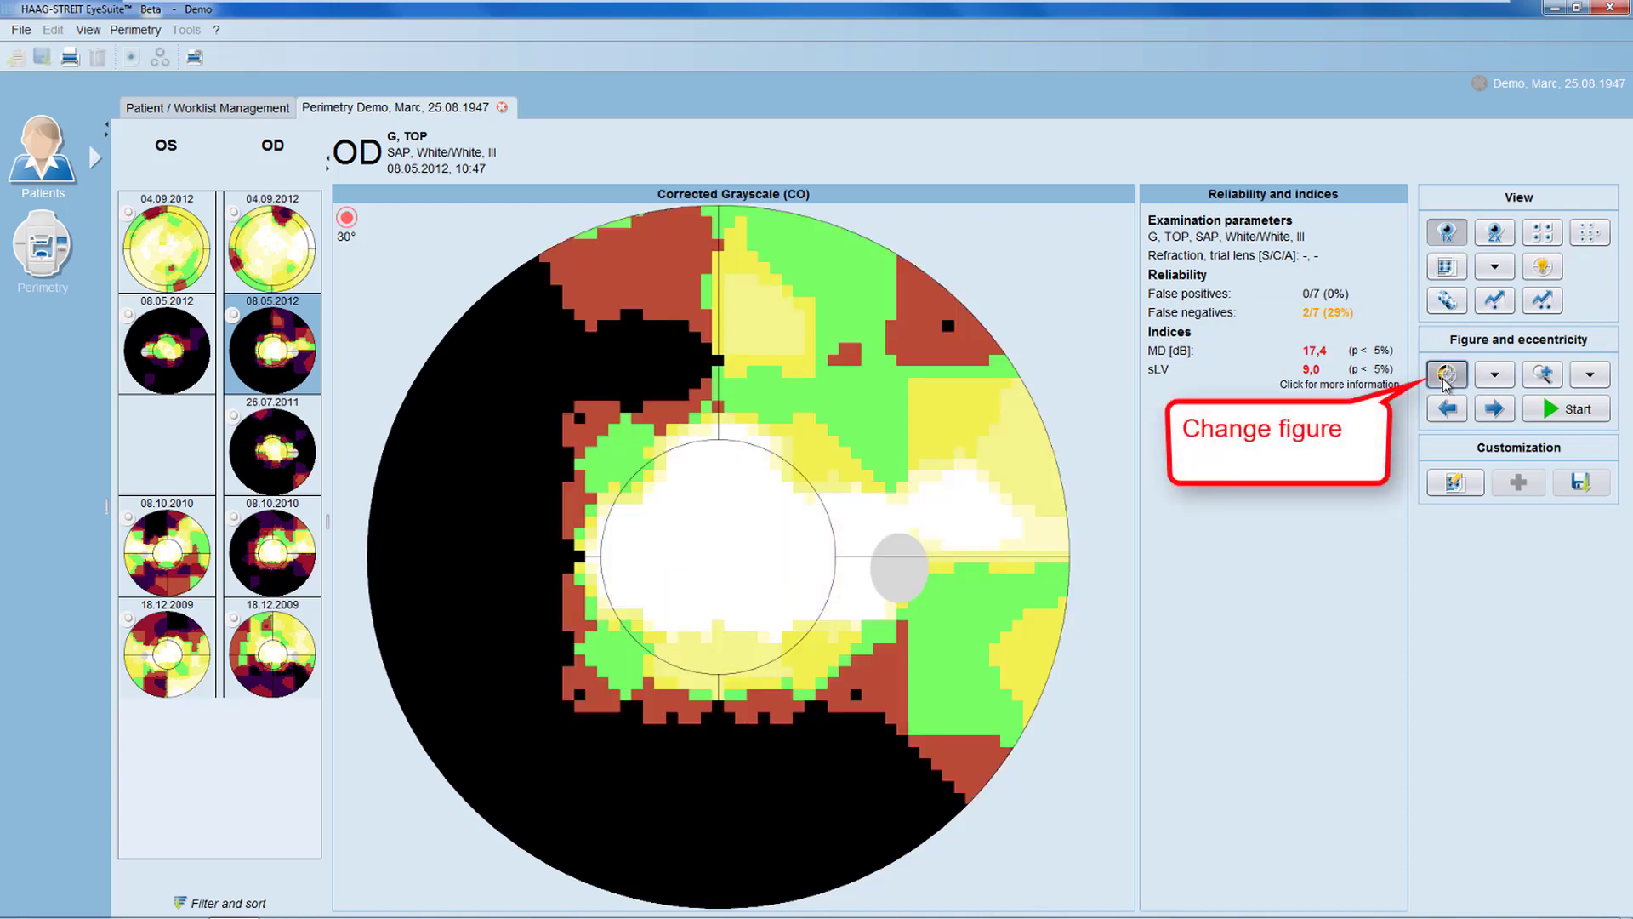
click(1446, 376)
click(1446, 376)
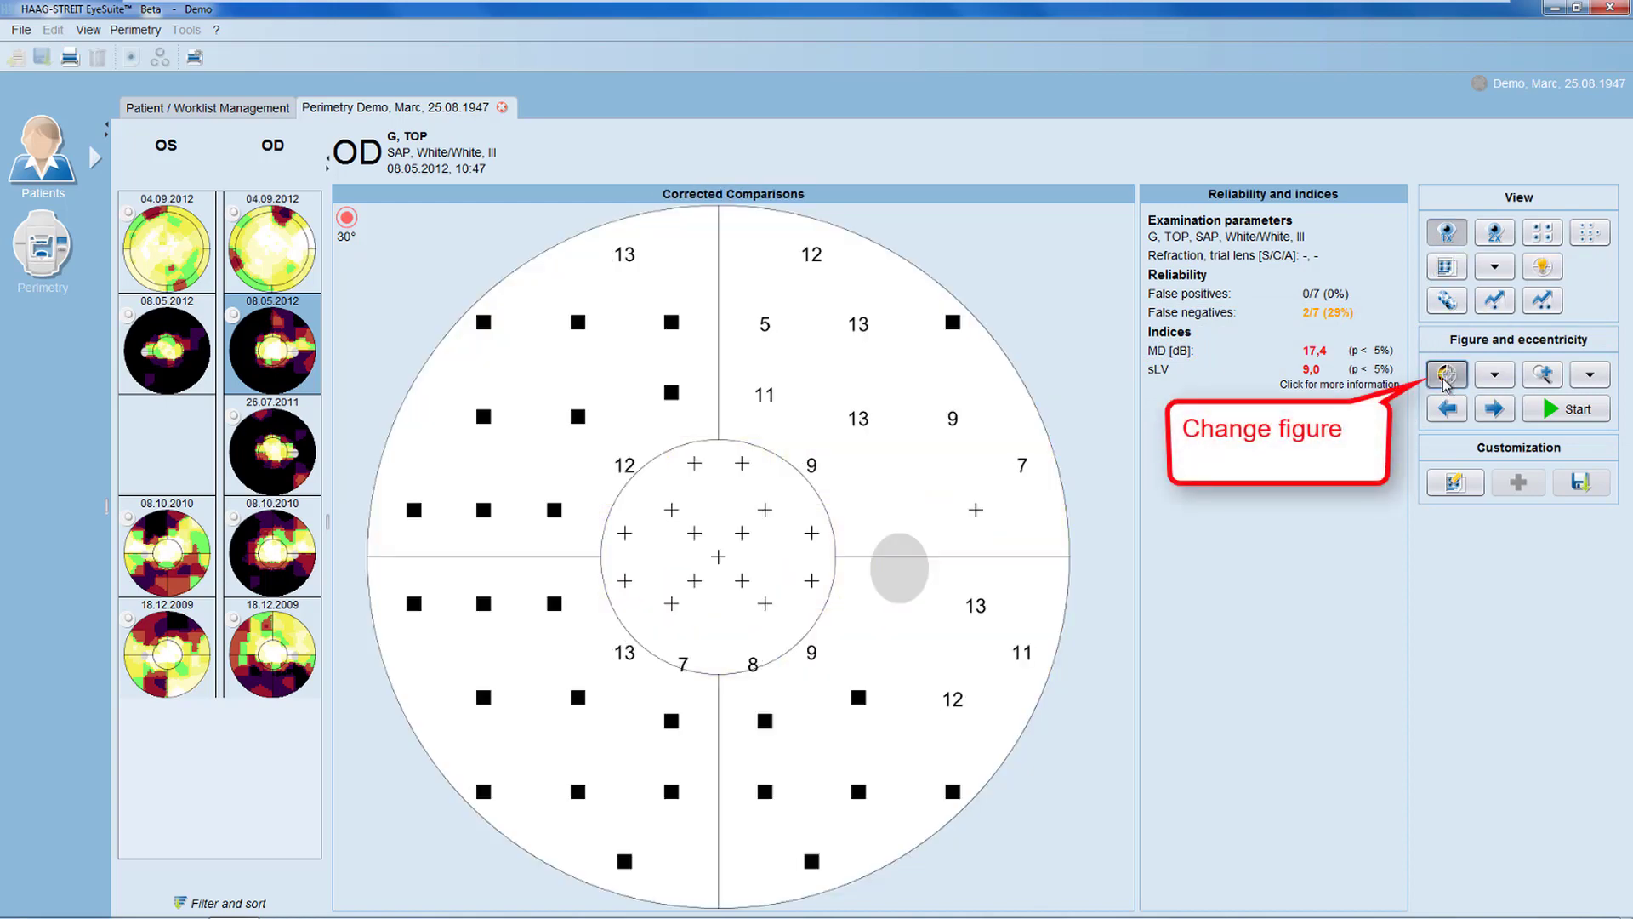
click(1491, 376)
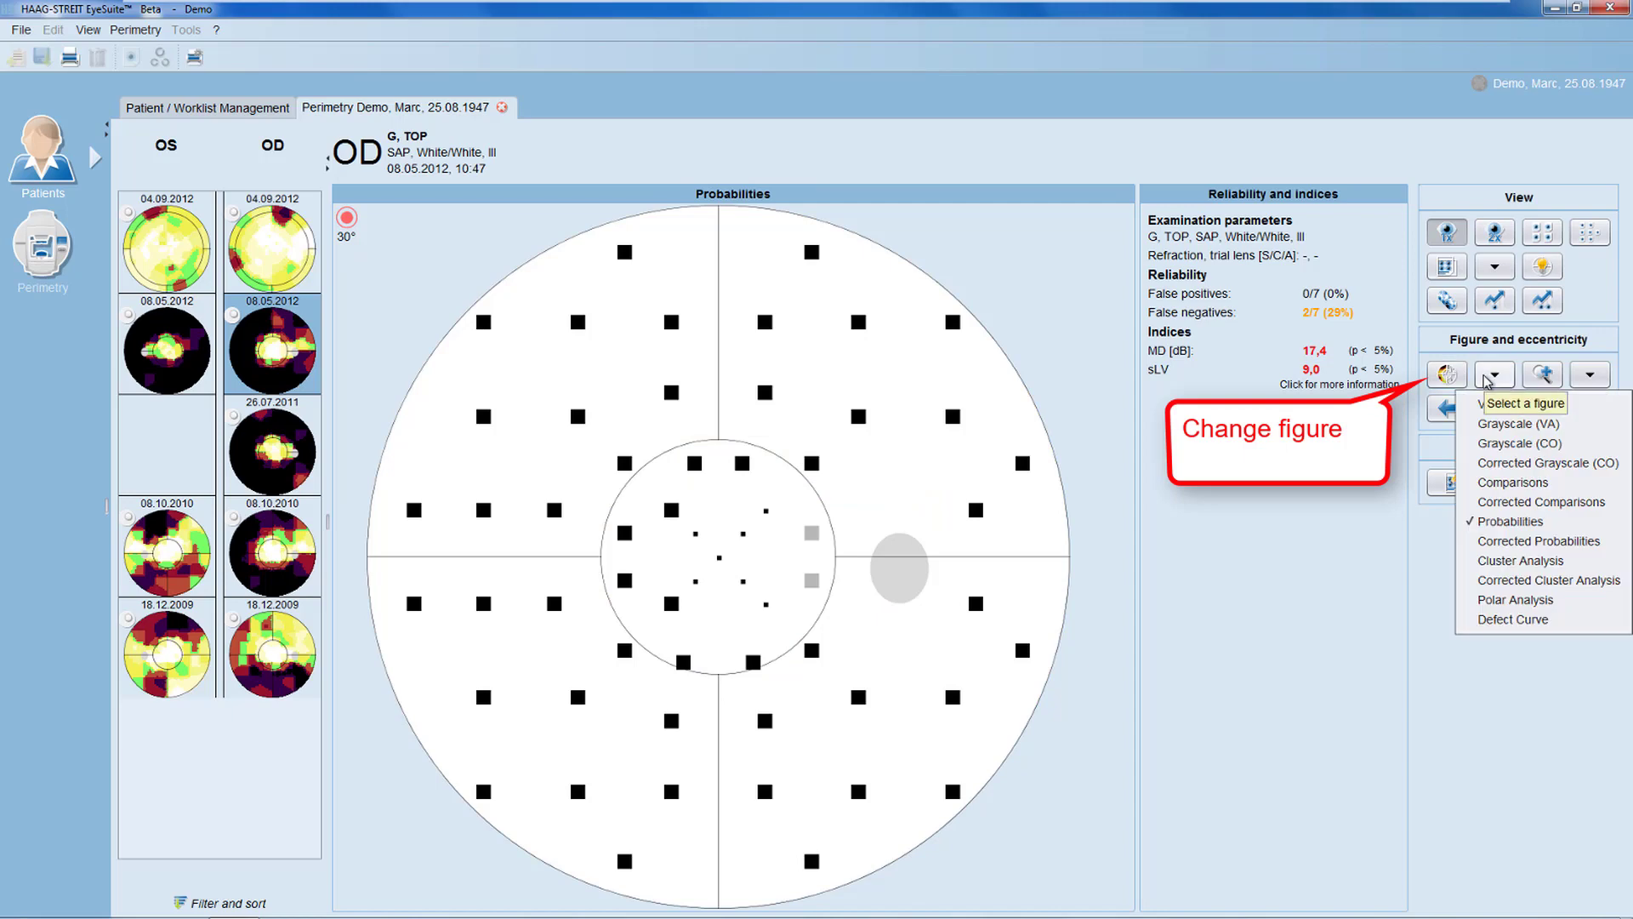
click(1497, 445)
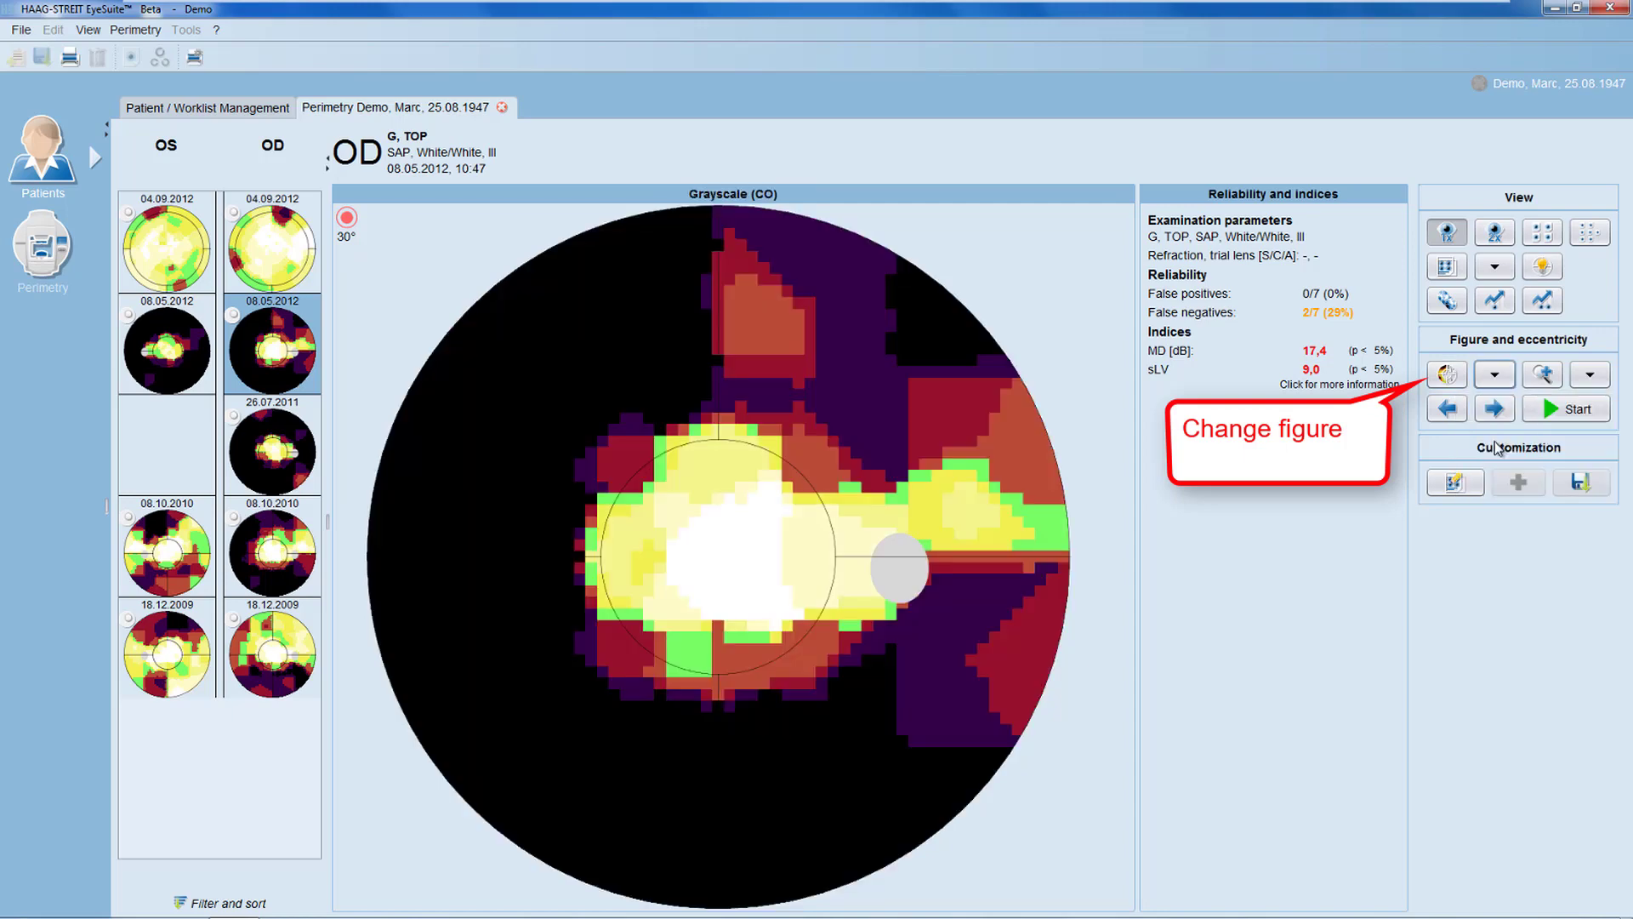
click(1542, 377)
click(1541, 377)
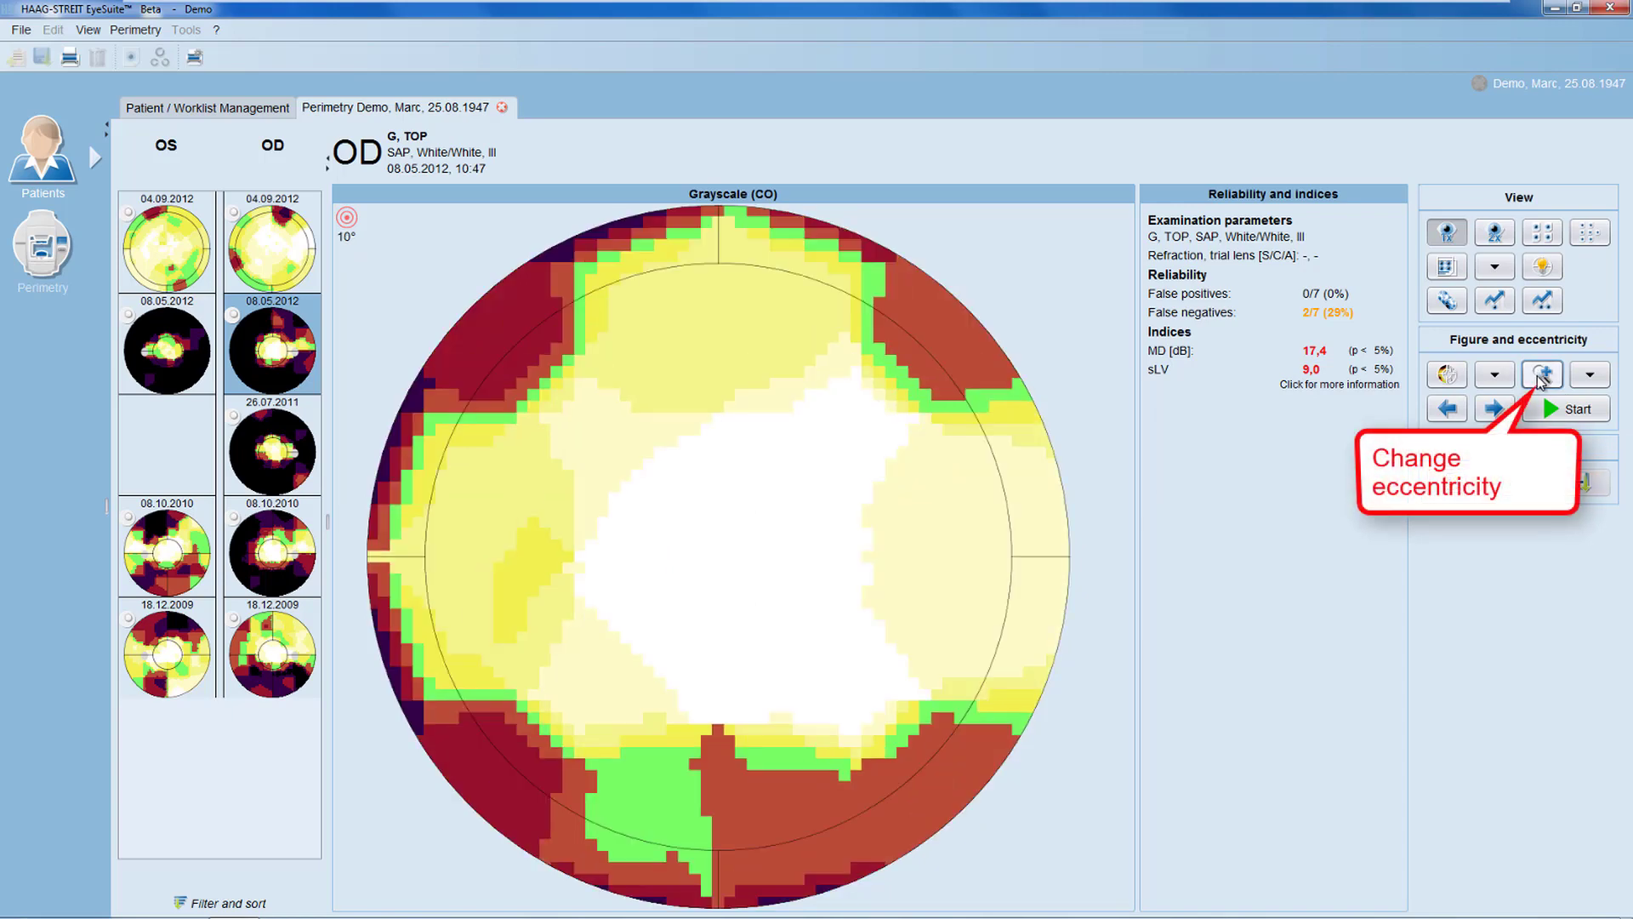
click(1541, 377)
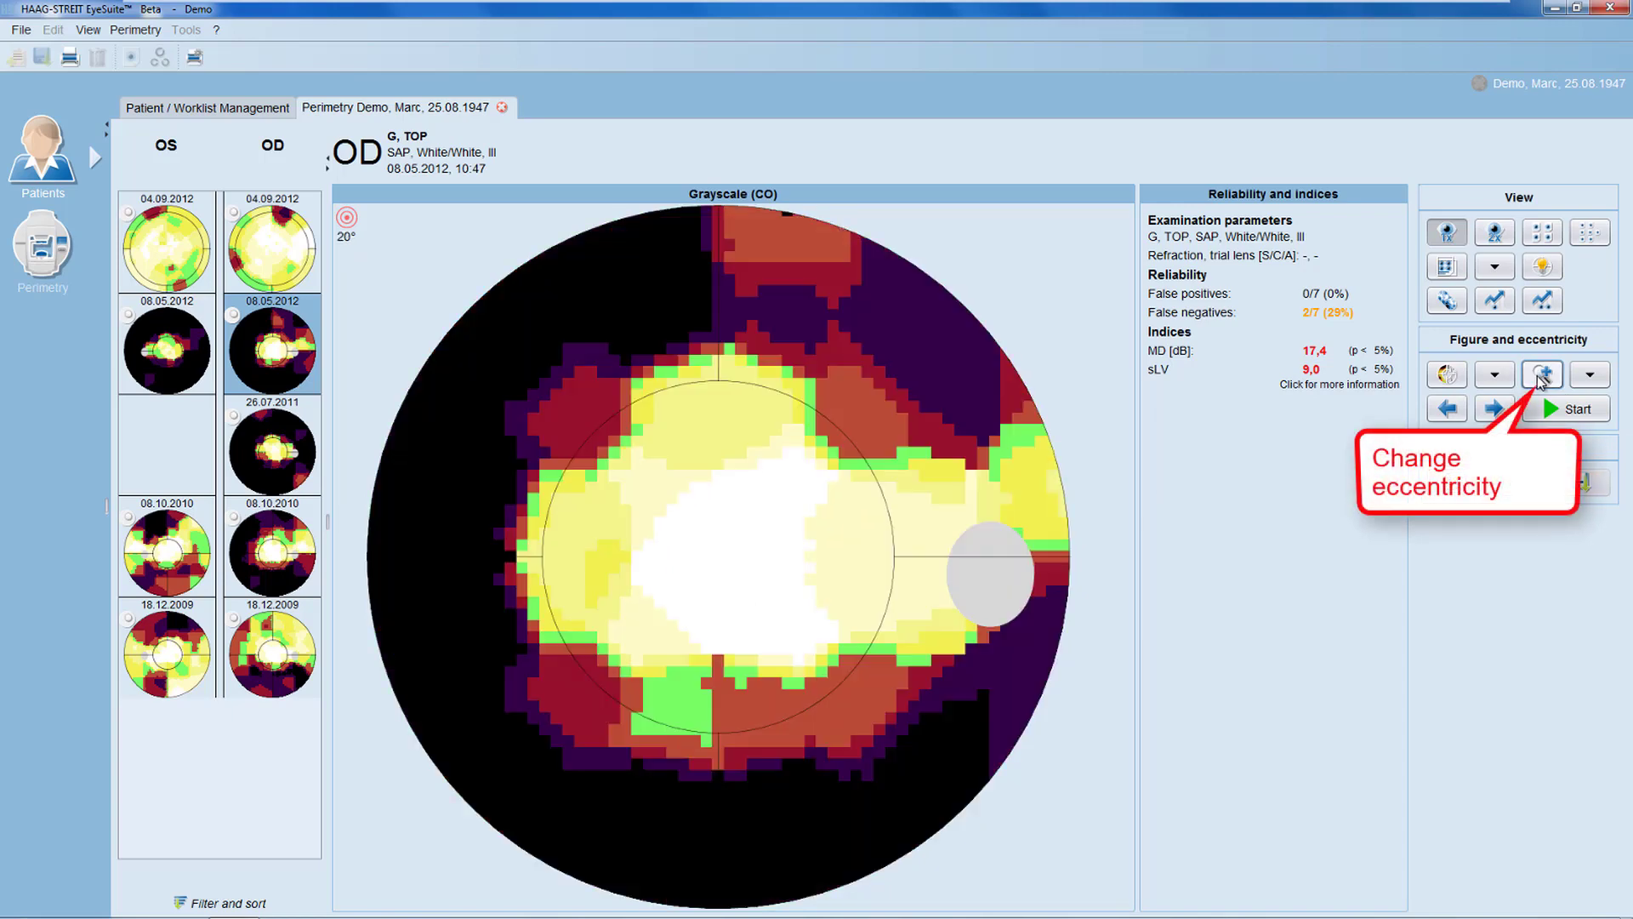
click(1590, 374)
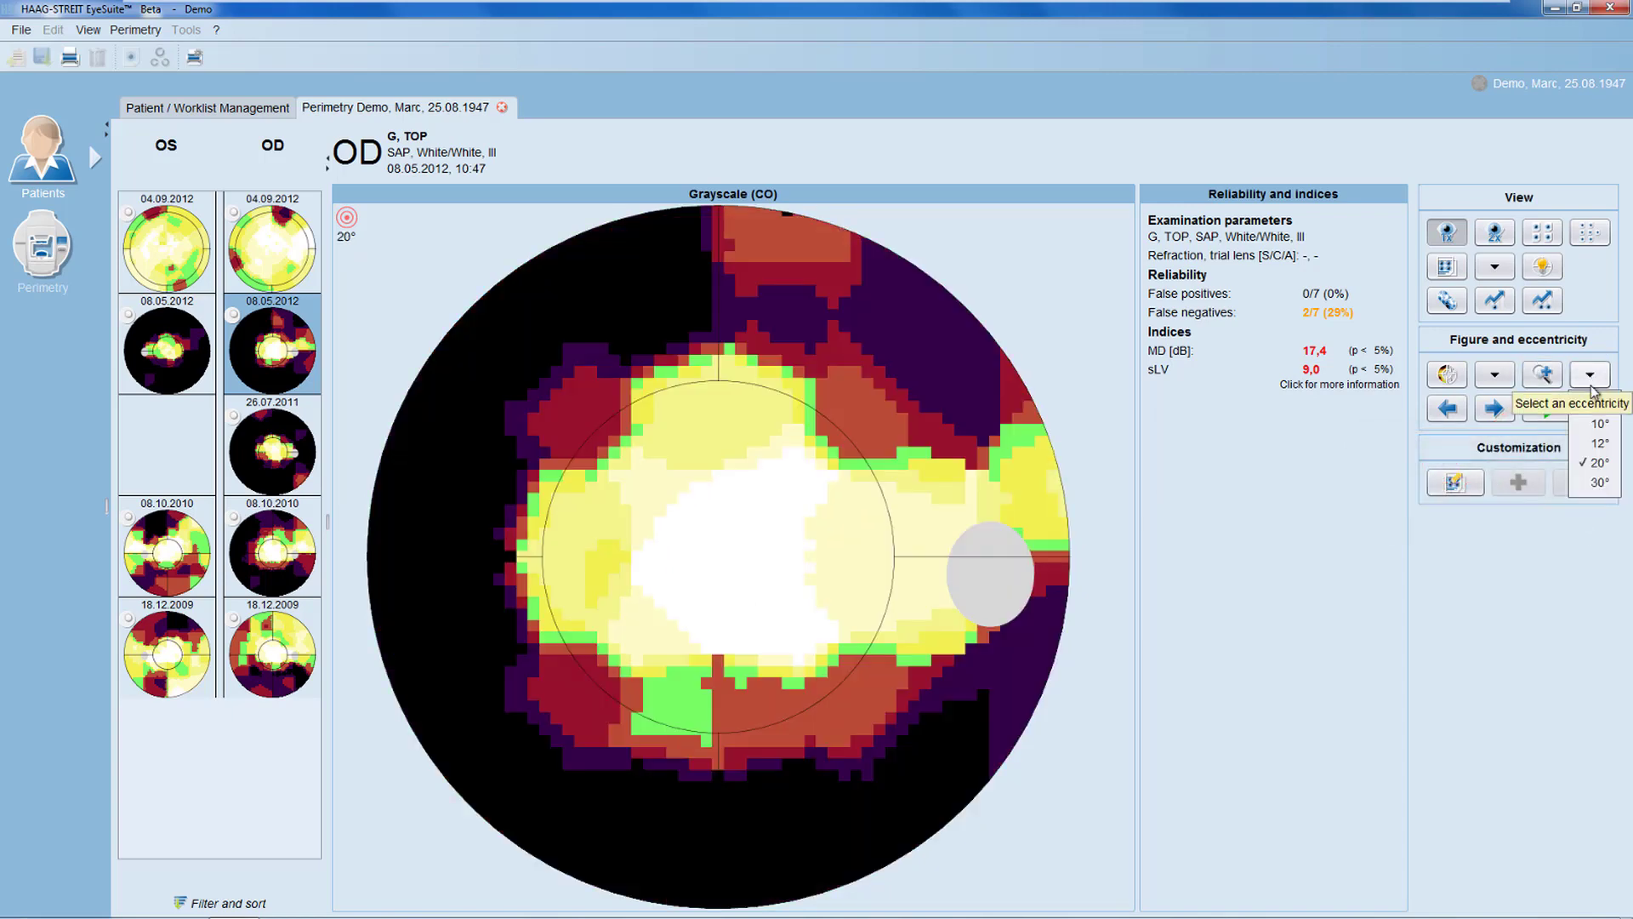
click(1600, 482)
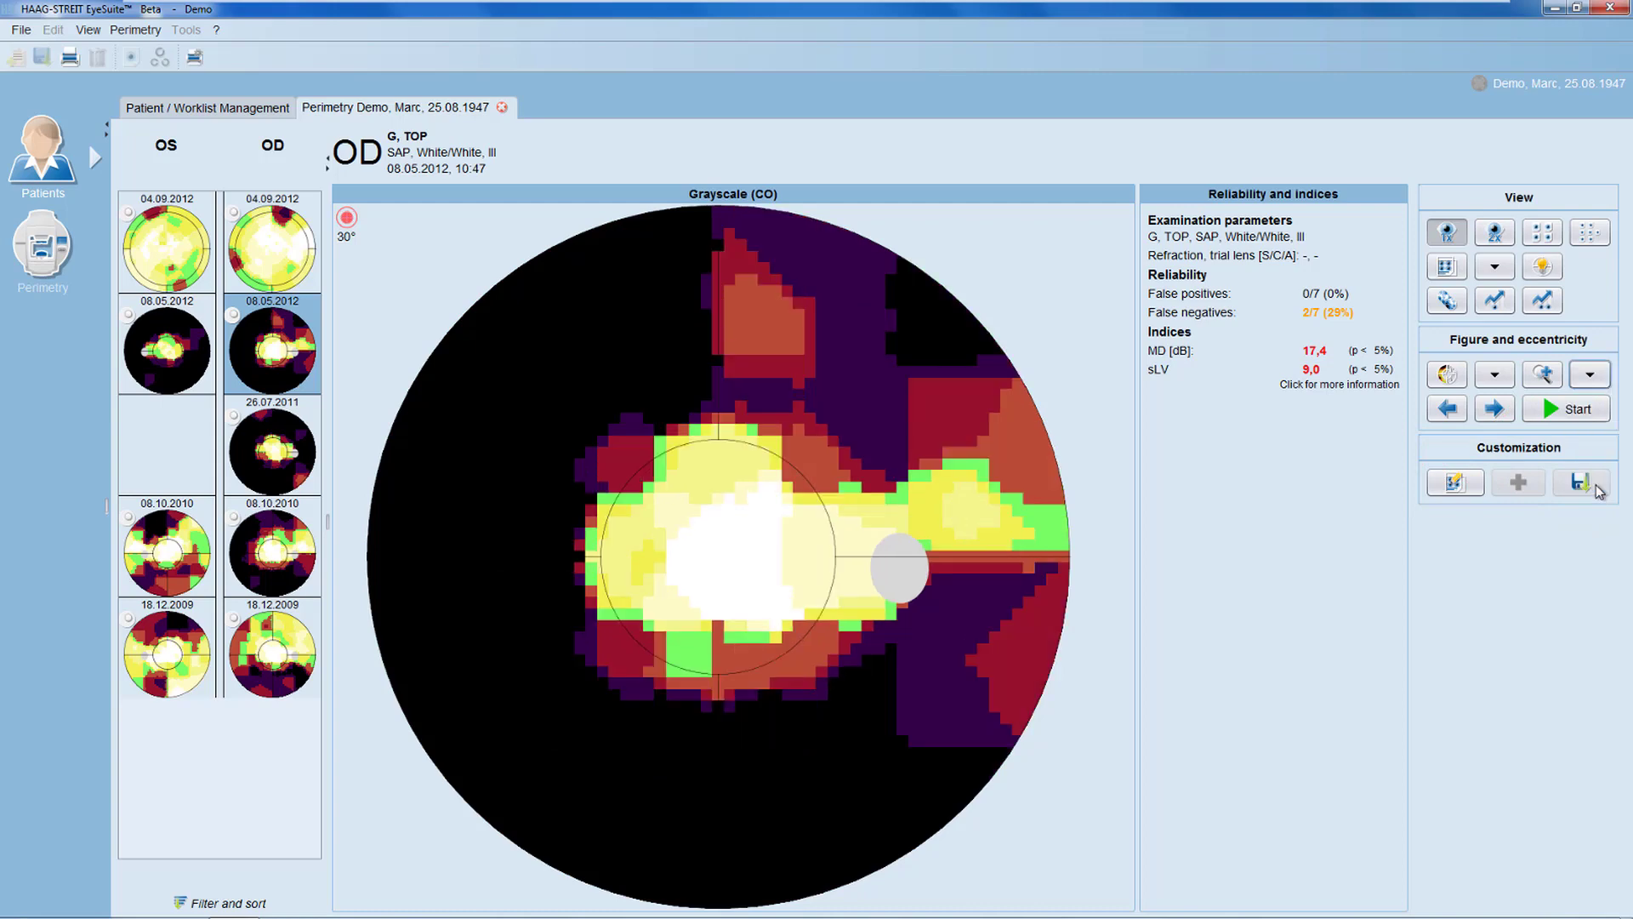
click(1495, 409)
click(1495, 409)
click(1495, 409)
click(1496, 413)
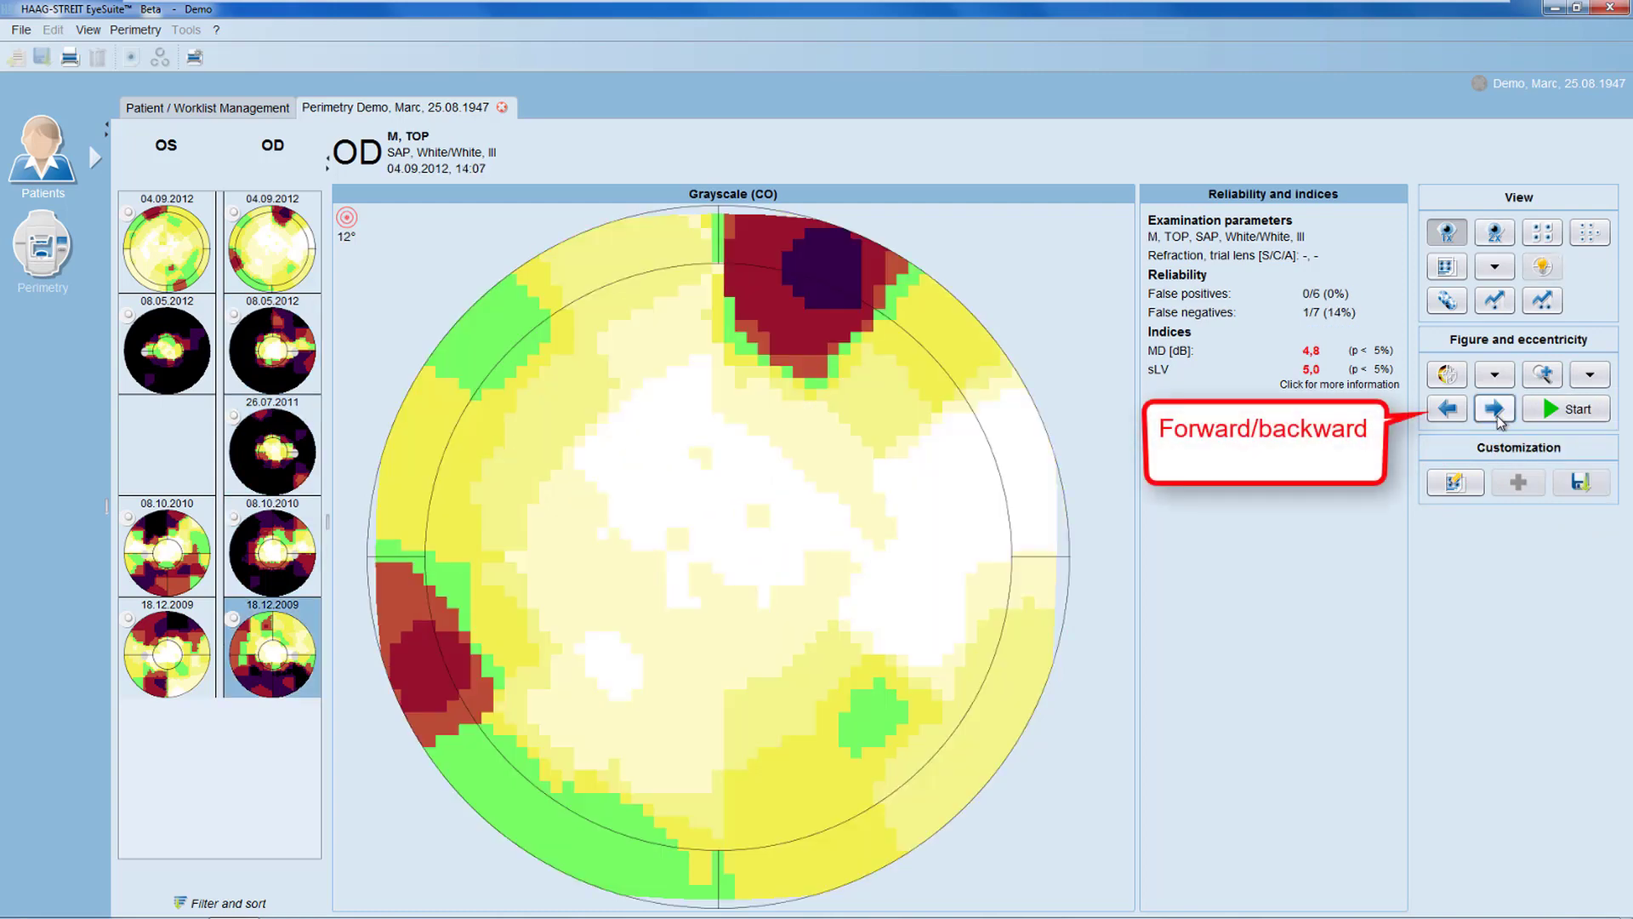
click(1588, 417)
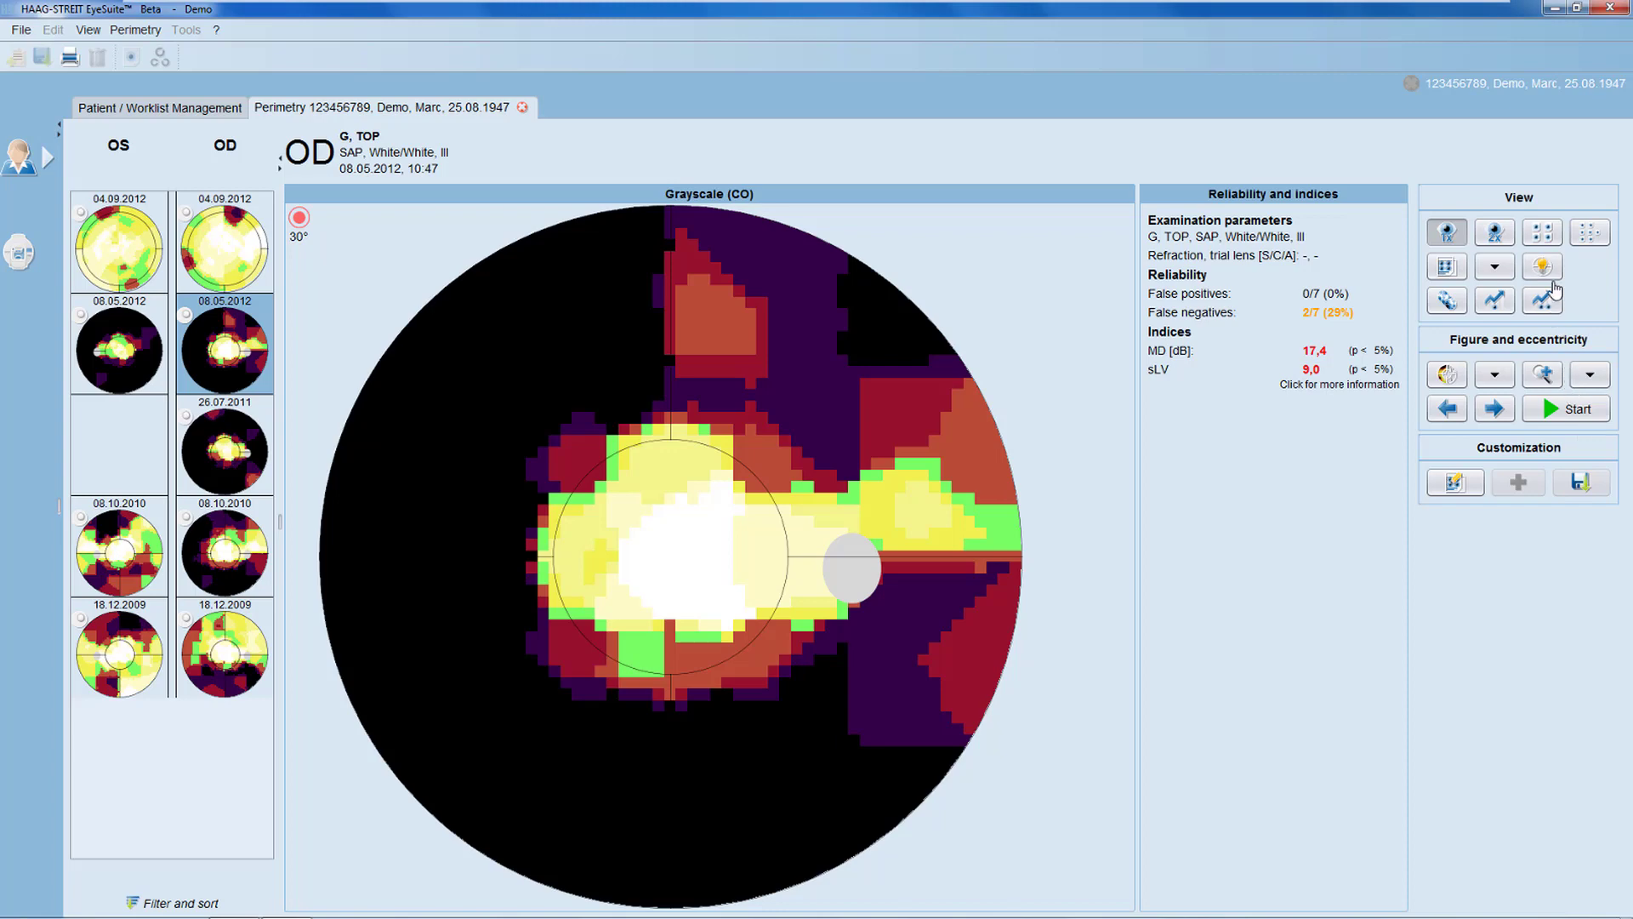
Step: Customize the 4-in-1 view, replacing the Cluster Analysis panel with Probabilities
click(1543, 235)
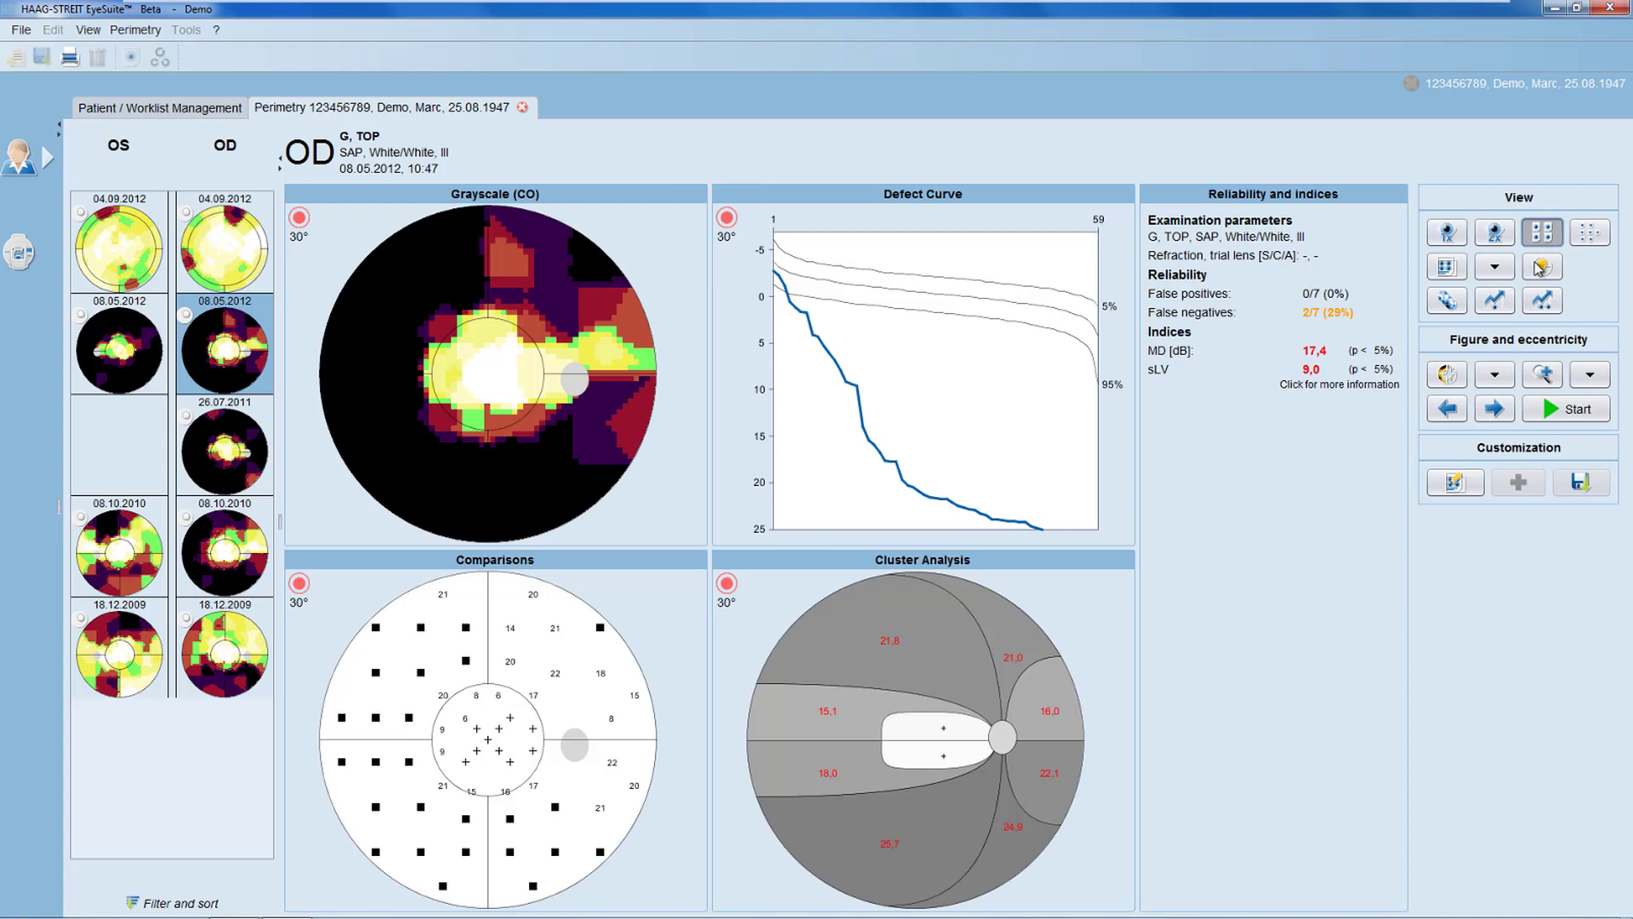
click(1456, 484)
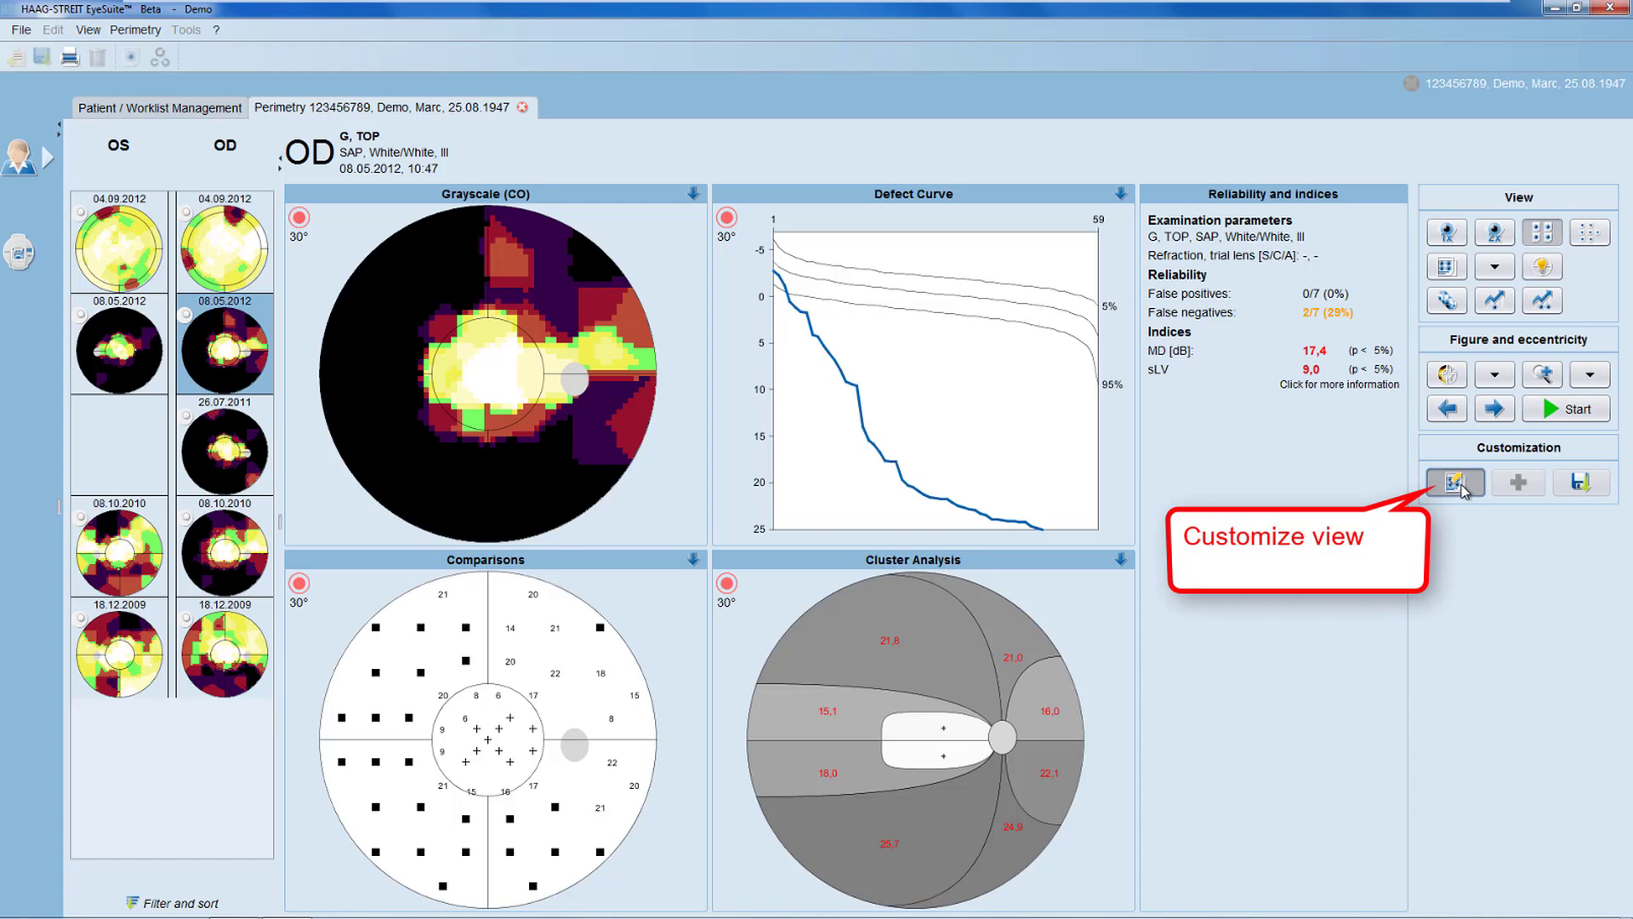
click(1120, 559)
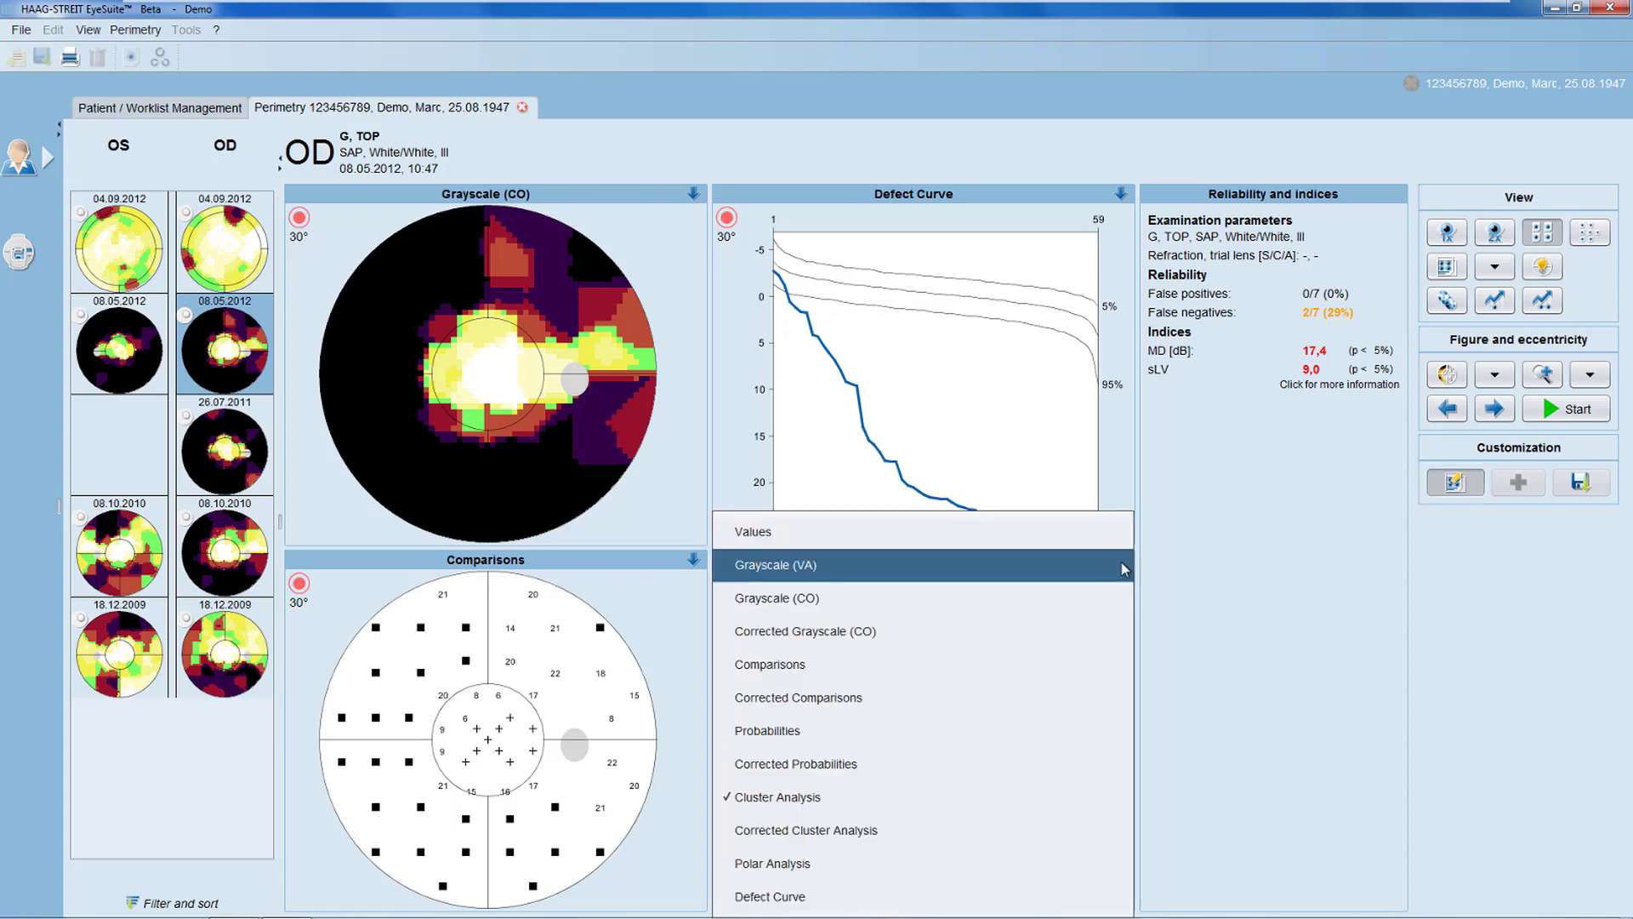
click(1003, 732)
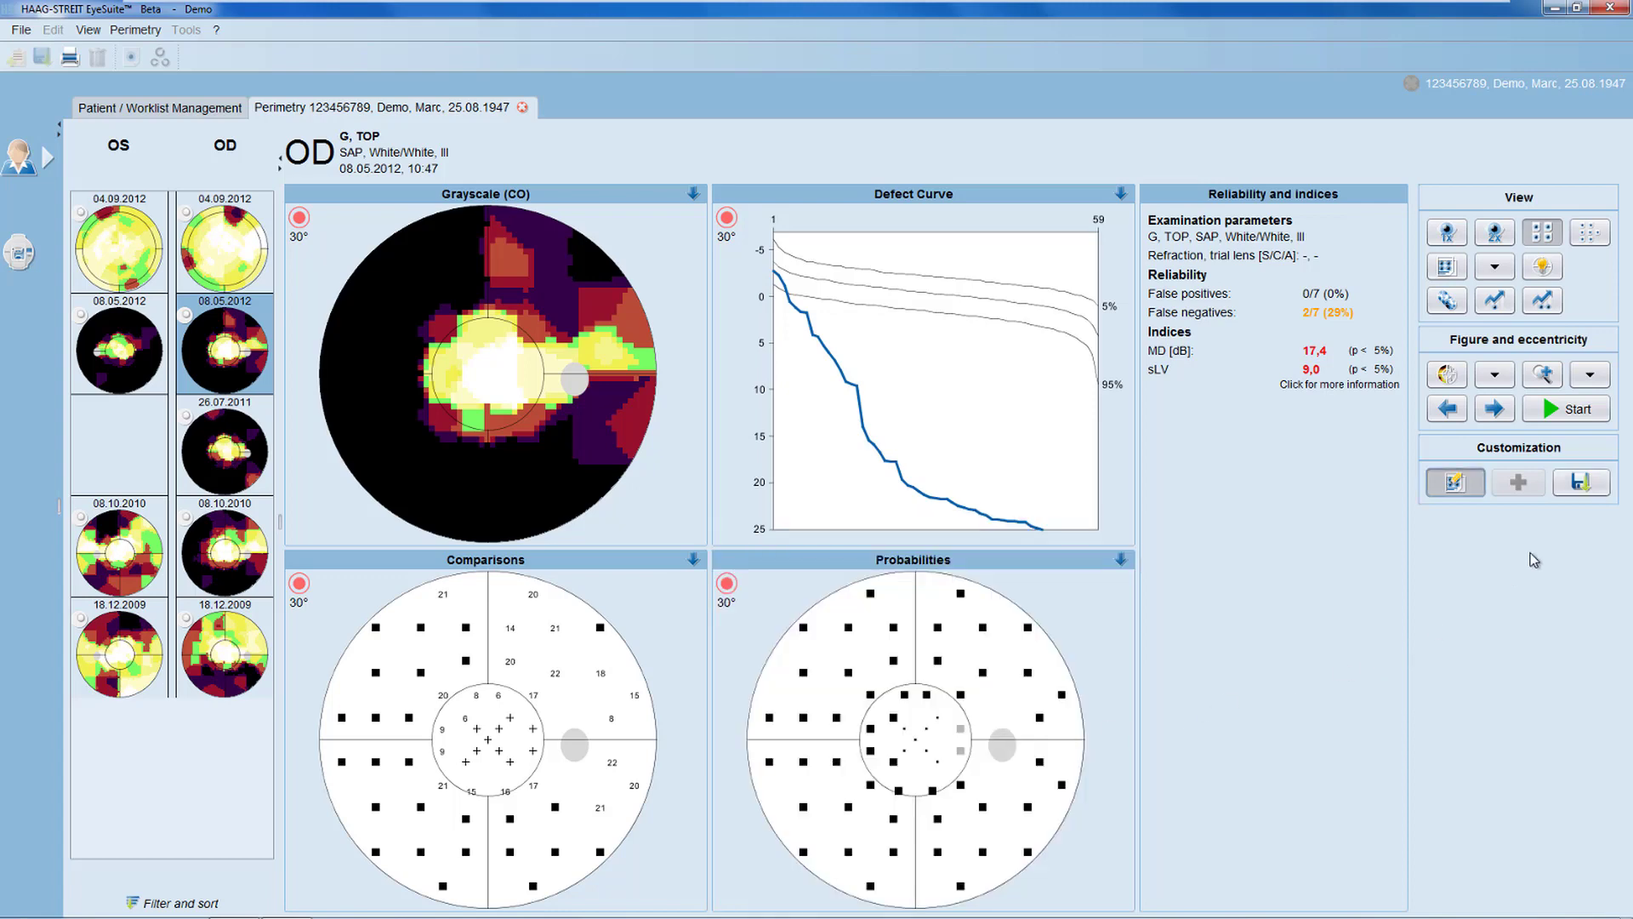
click(1580, 485)
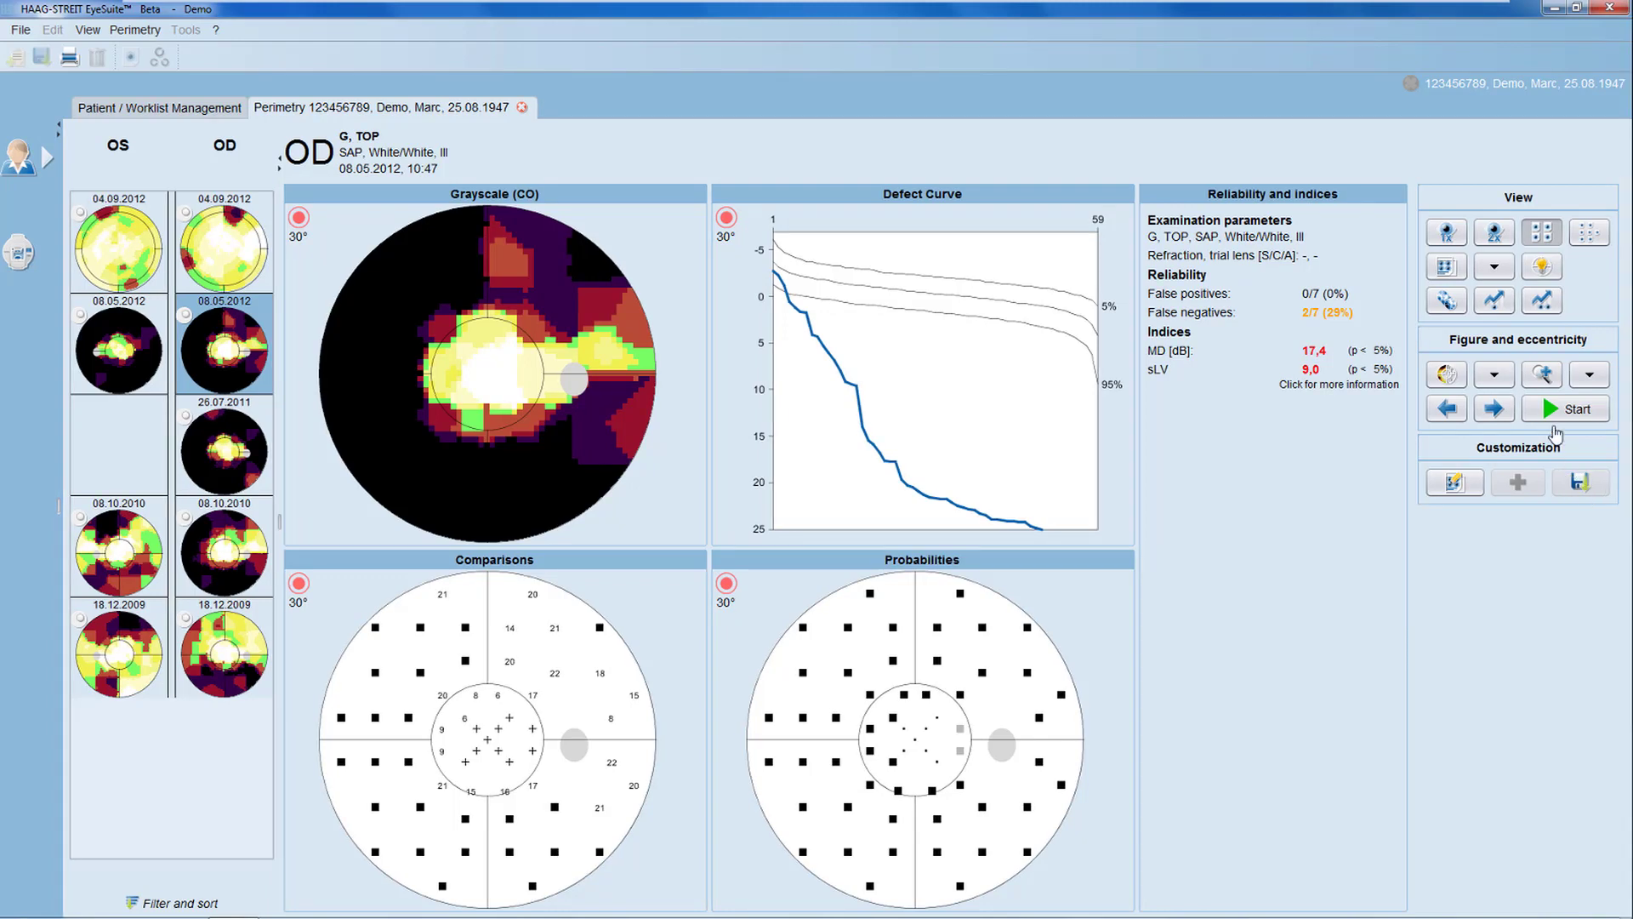
click(1494, 269)
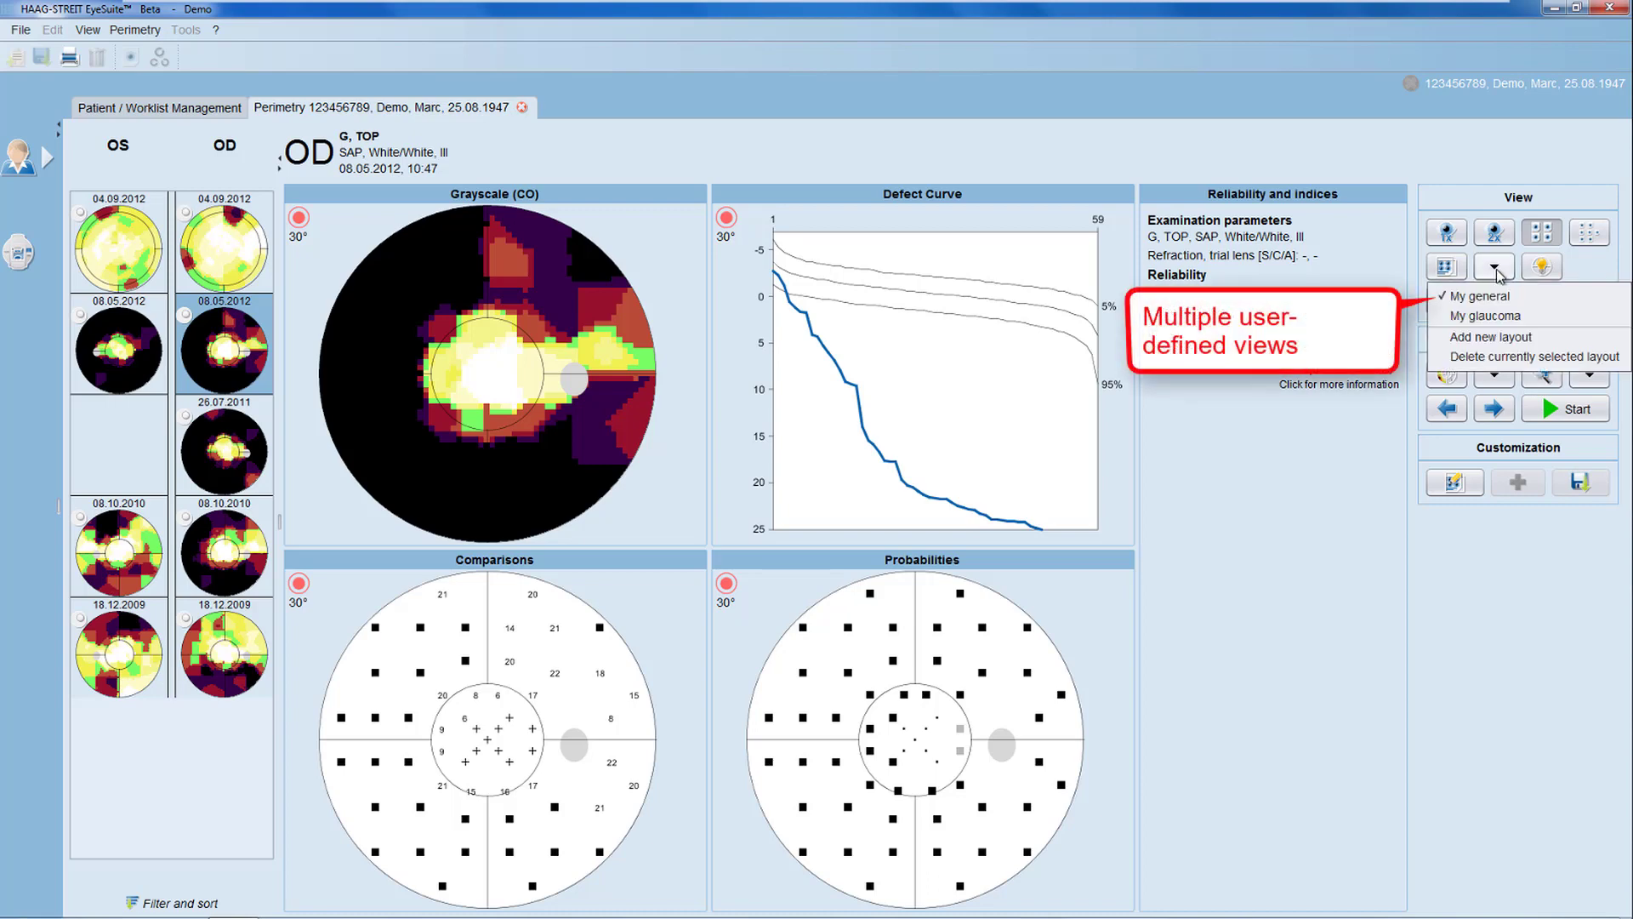
Step: Start a new nine-panel layout and swap its Cluster Analysis panel for Corrected Grayscale (CO)
click(1484, 338)
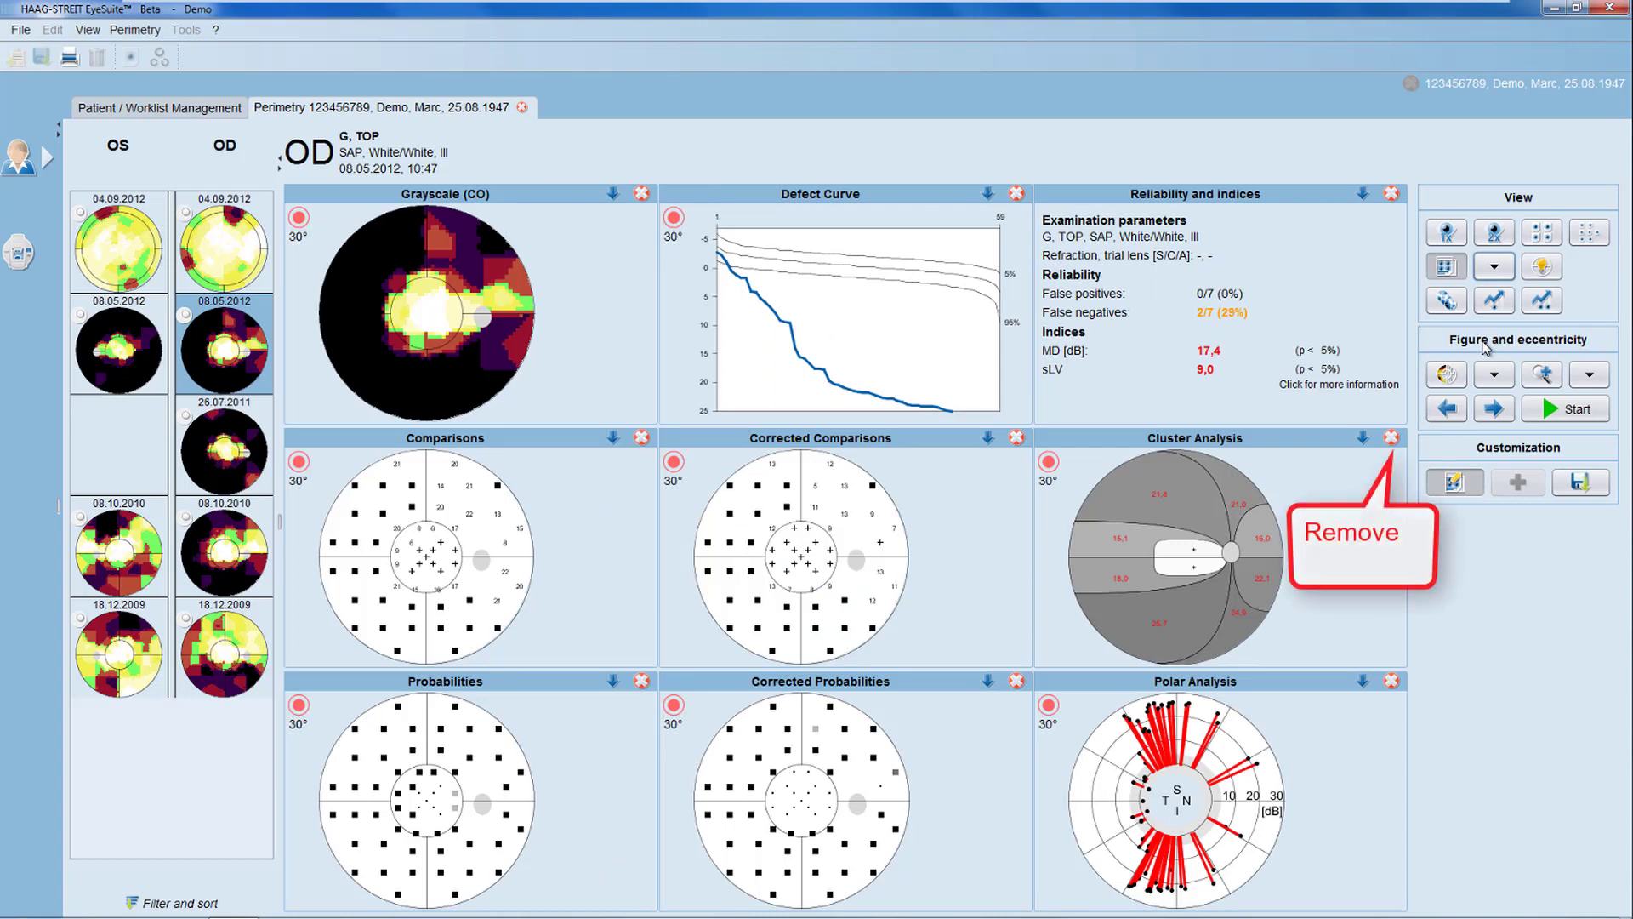
click(1390, 439)
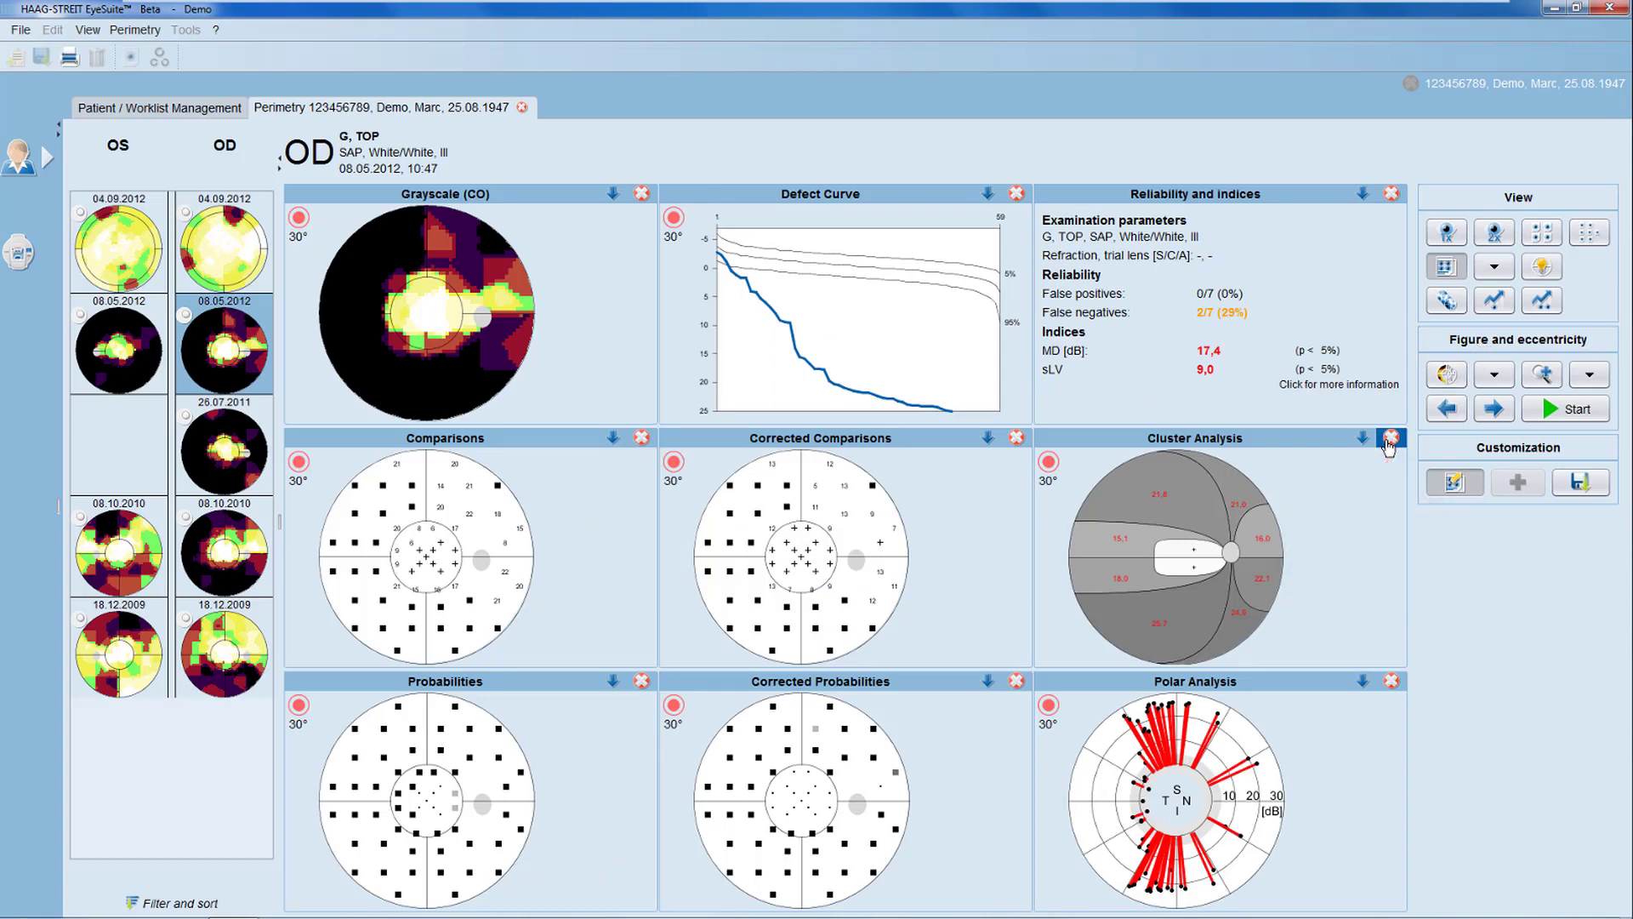
click(1508, 484)
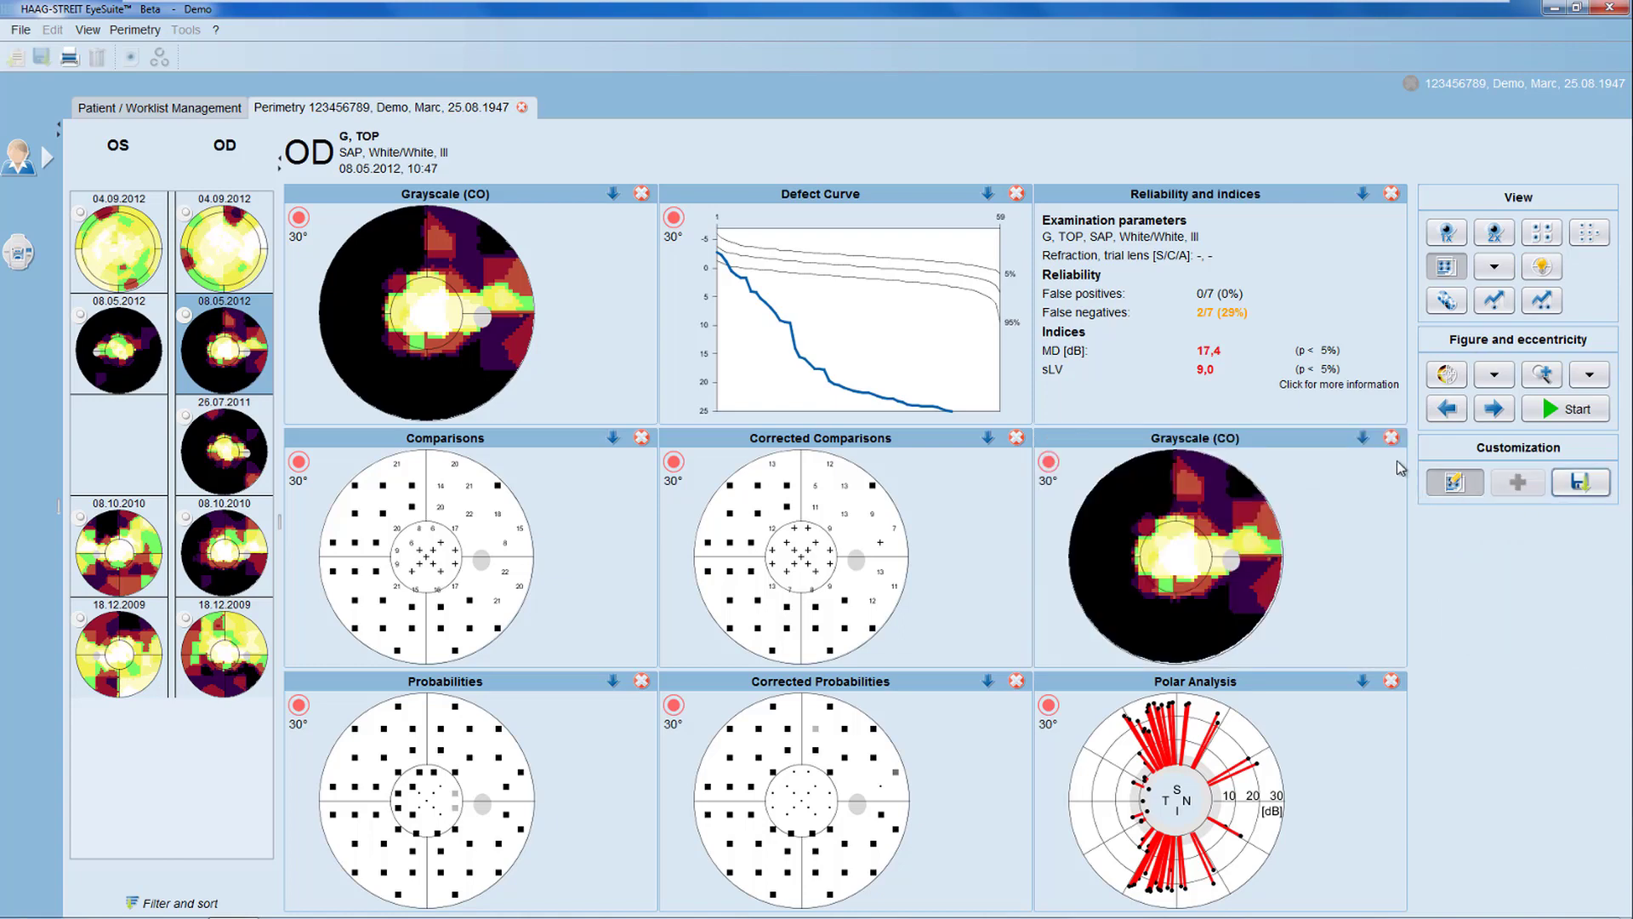
click(1362, 439)
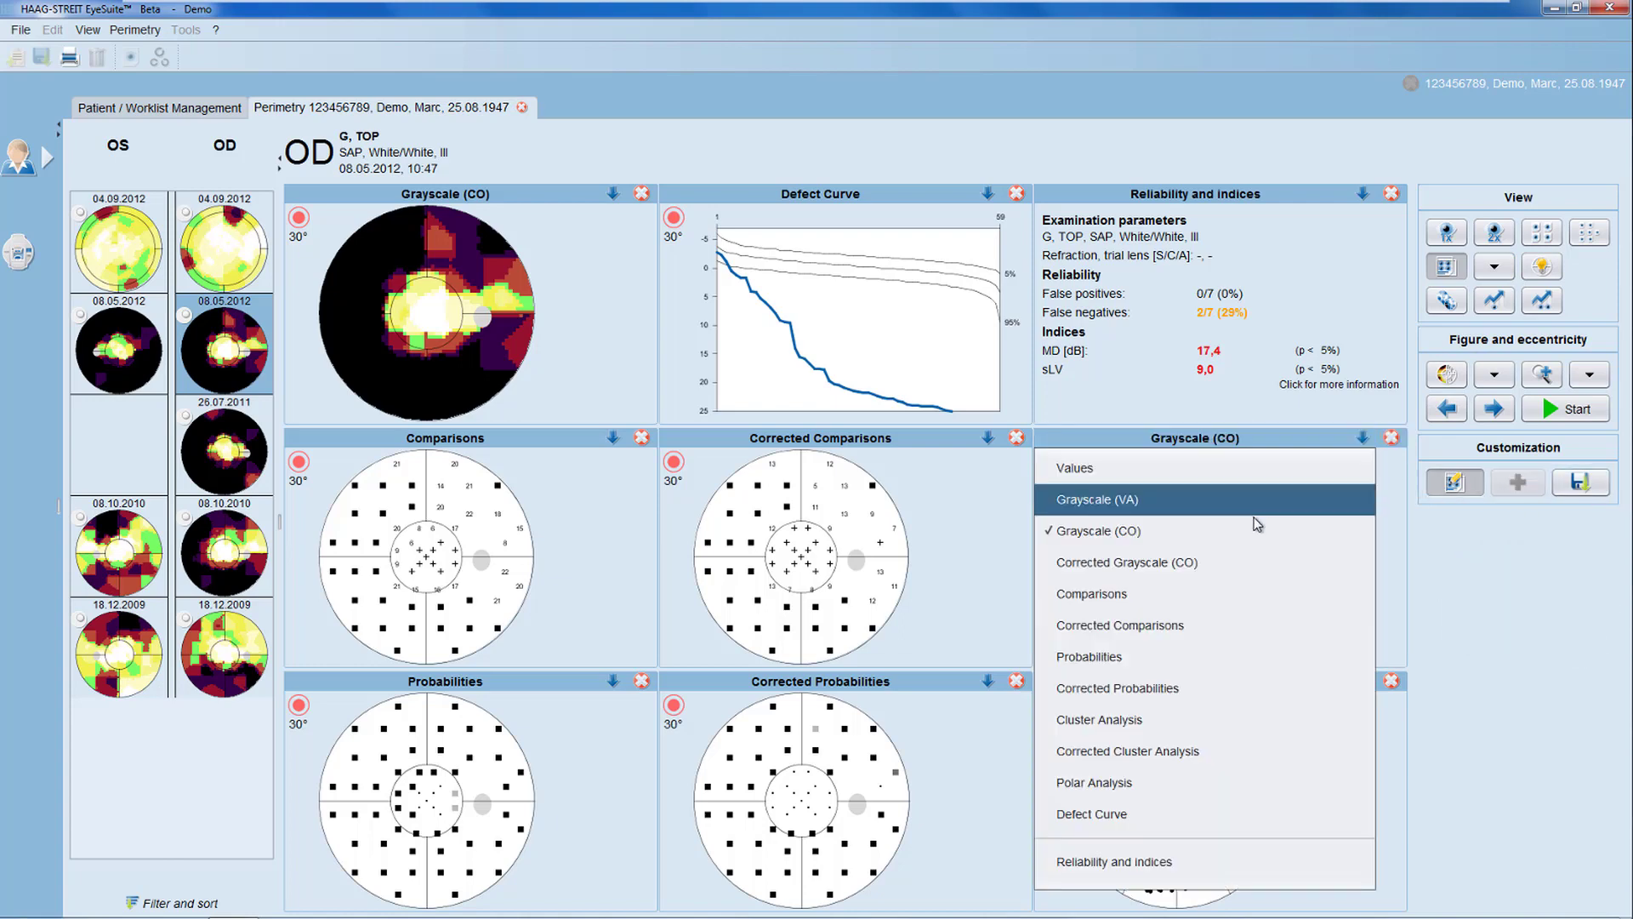
click(1251, 560)
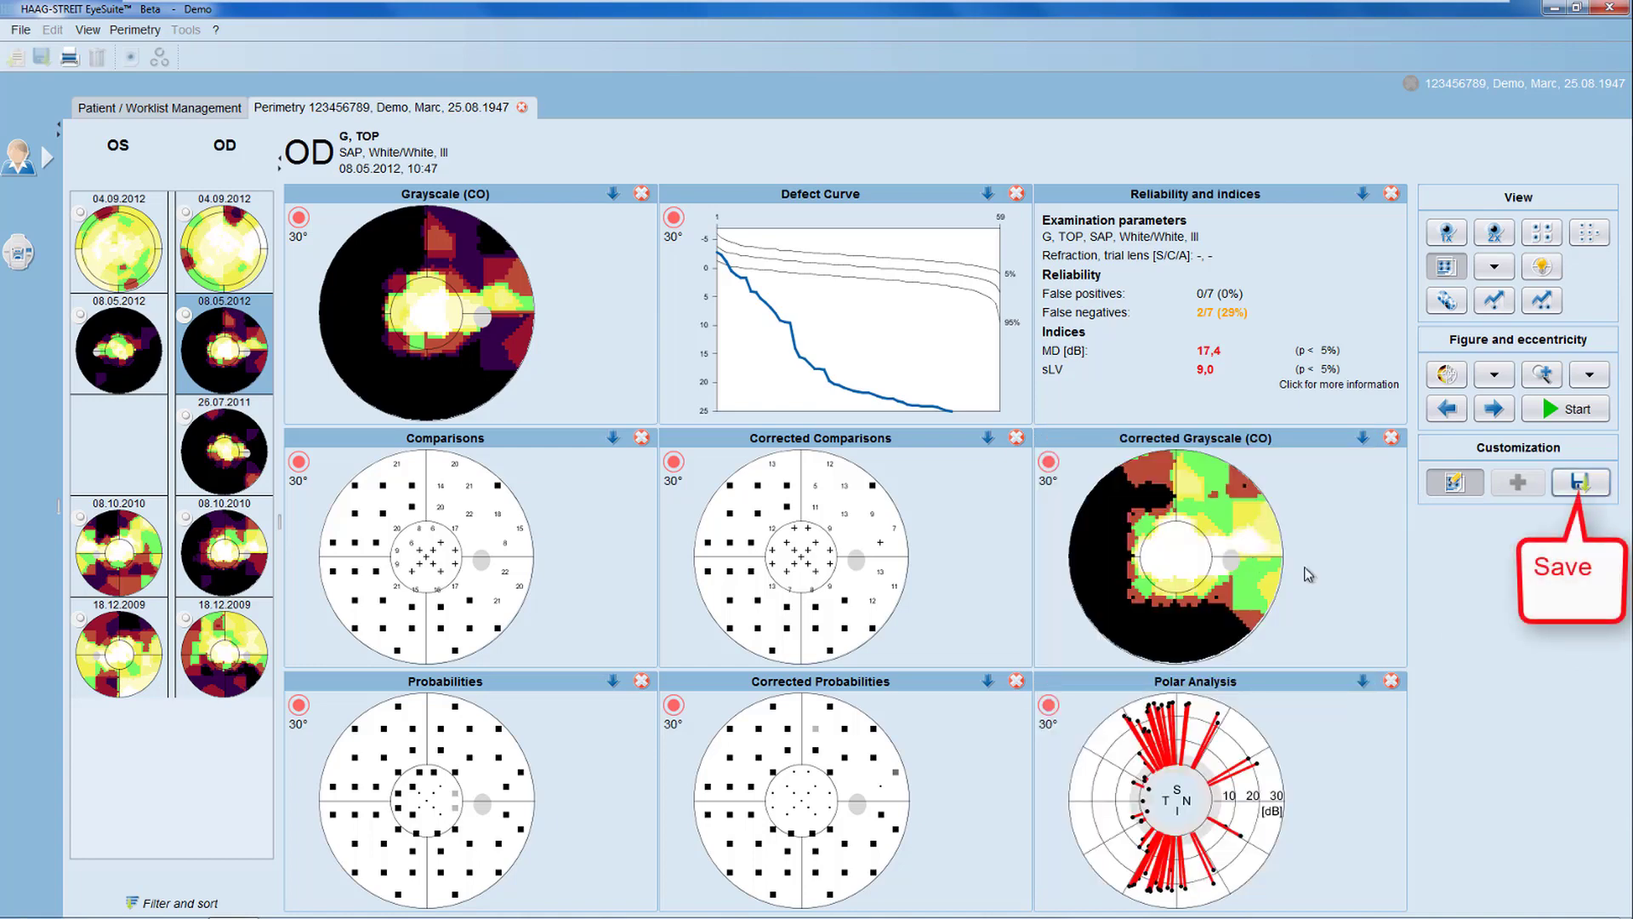
Step: Save the layout as user view 'My view' and check it appears in the View layout list
click(1576, 482)
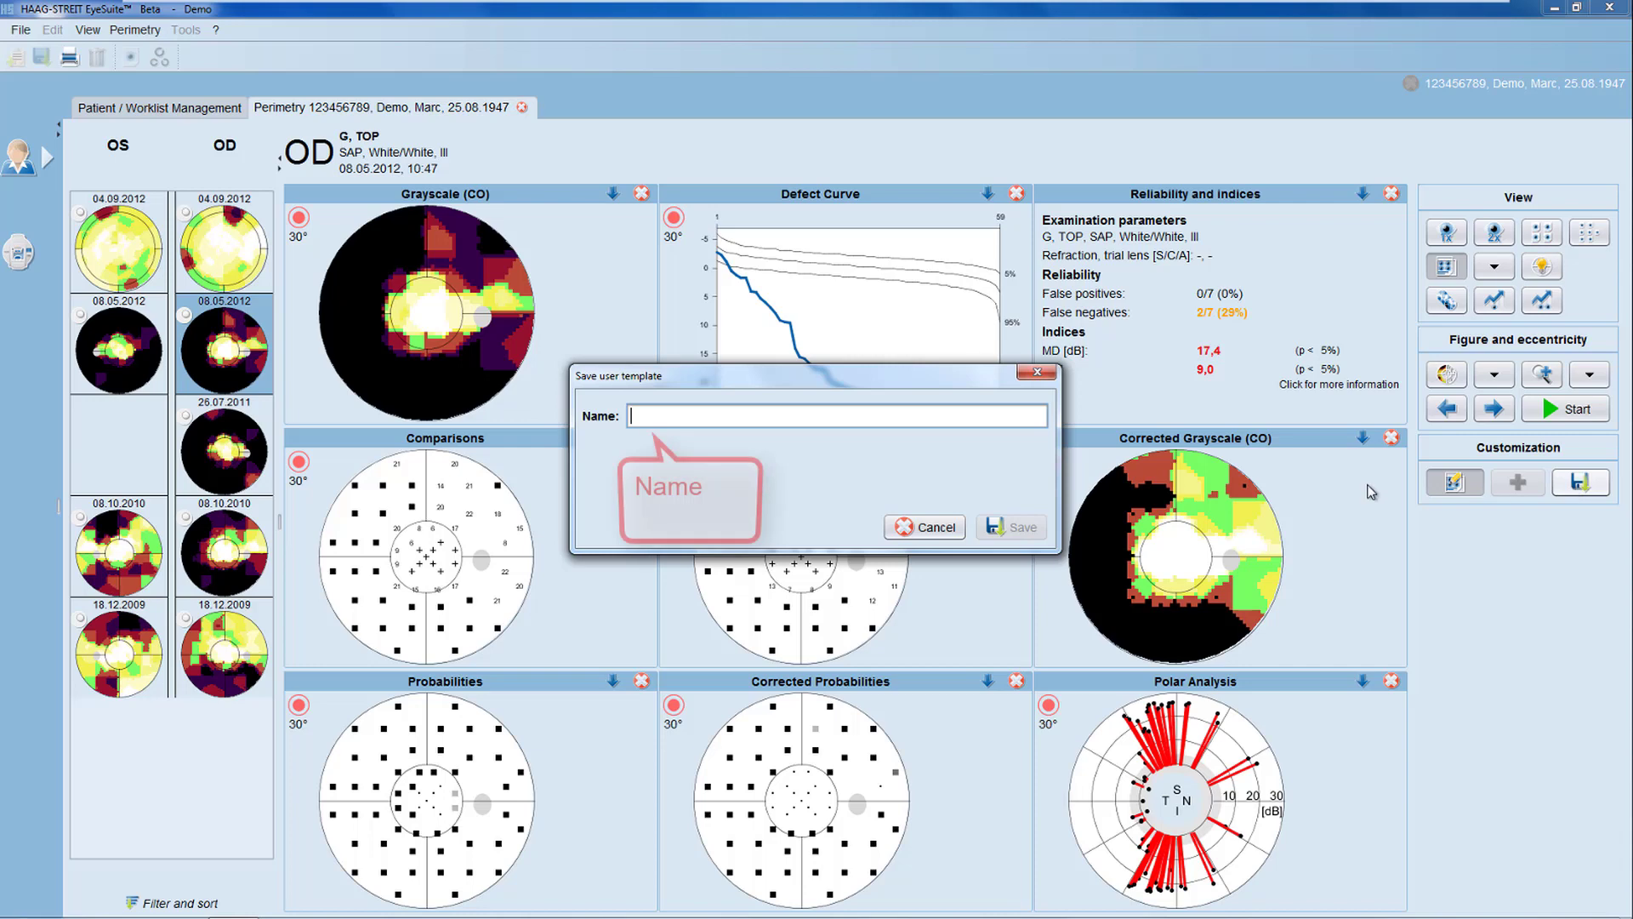
text(My view)
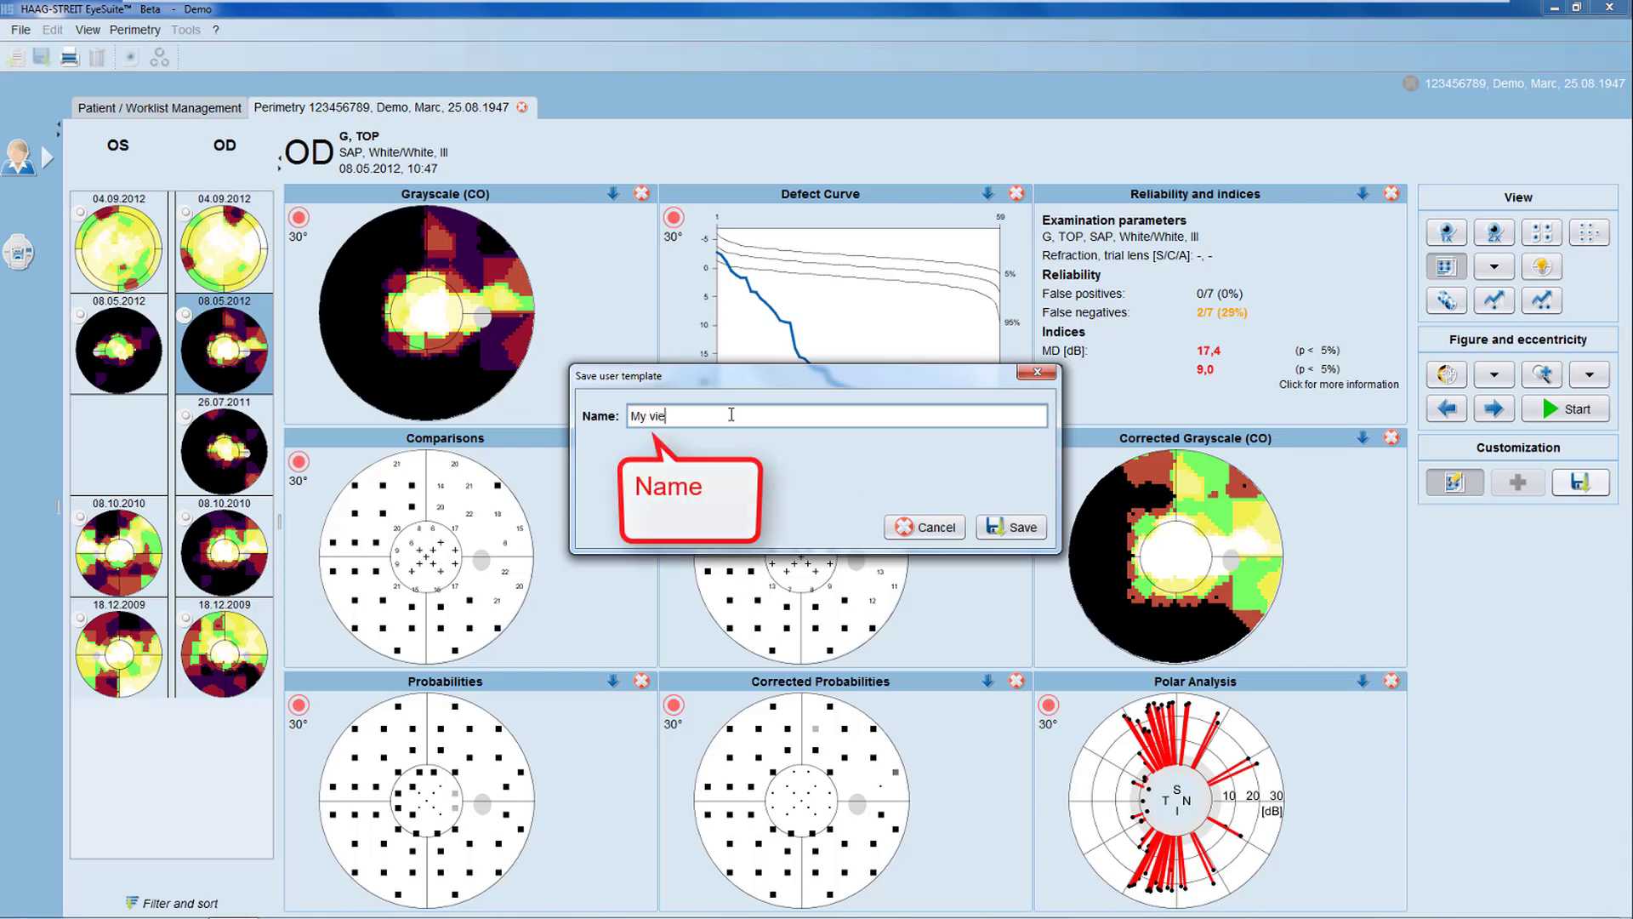
click(998, 530)
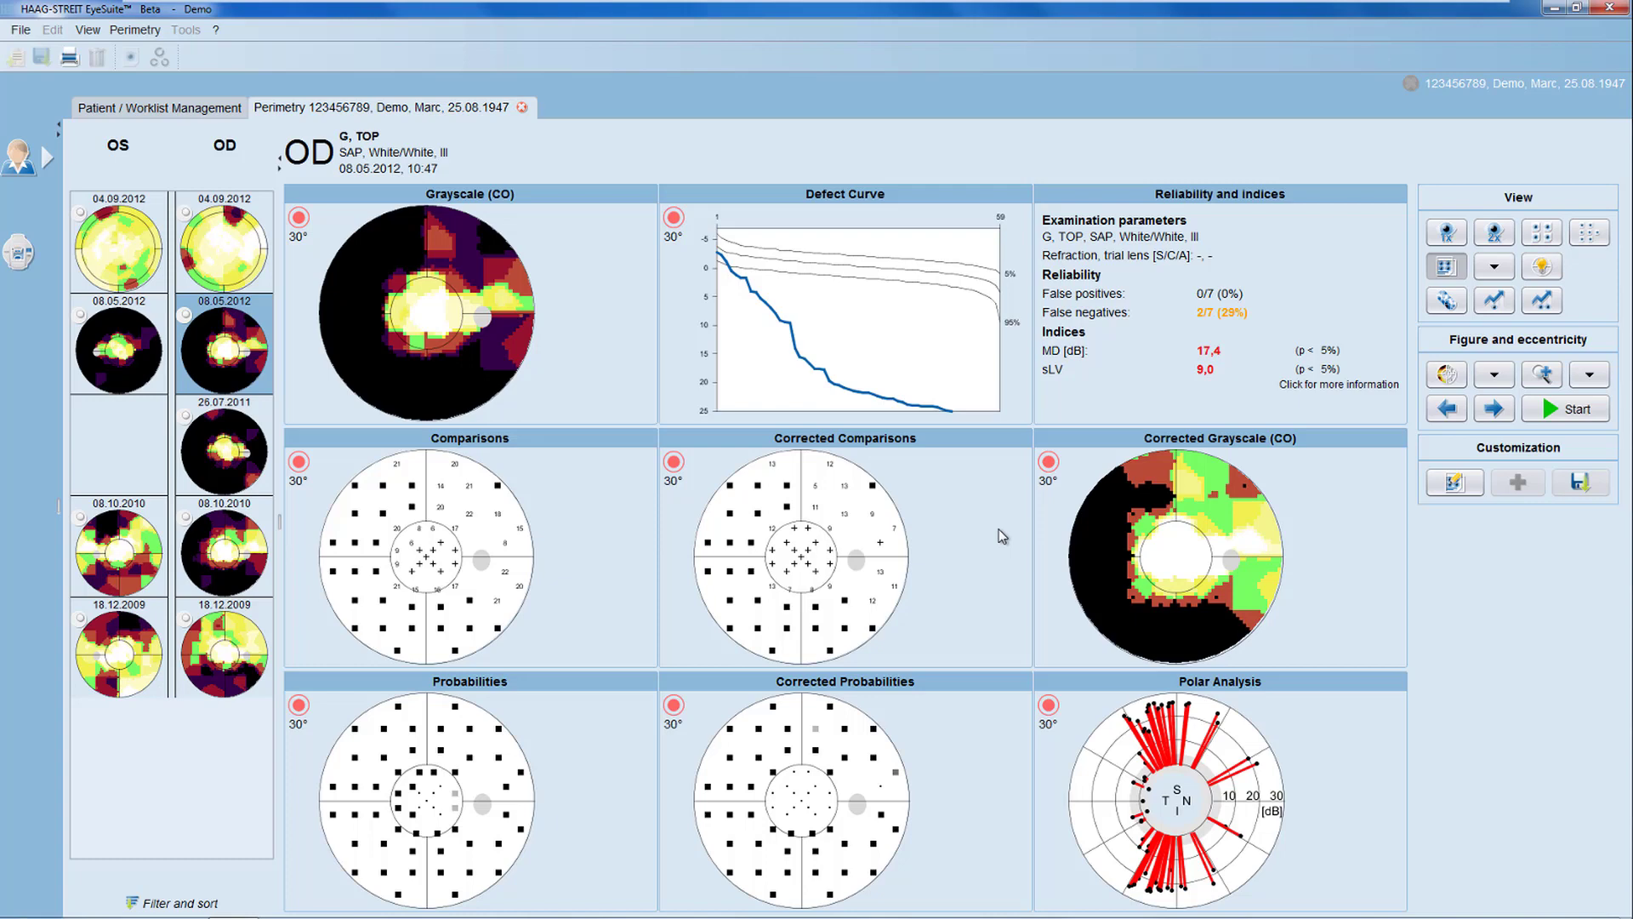
click(1497, 270)
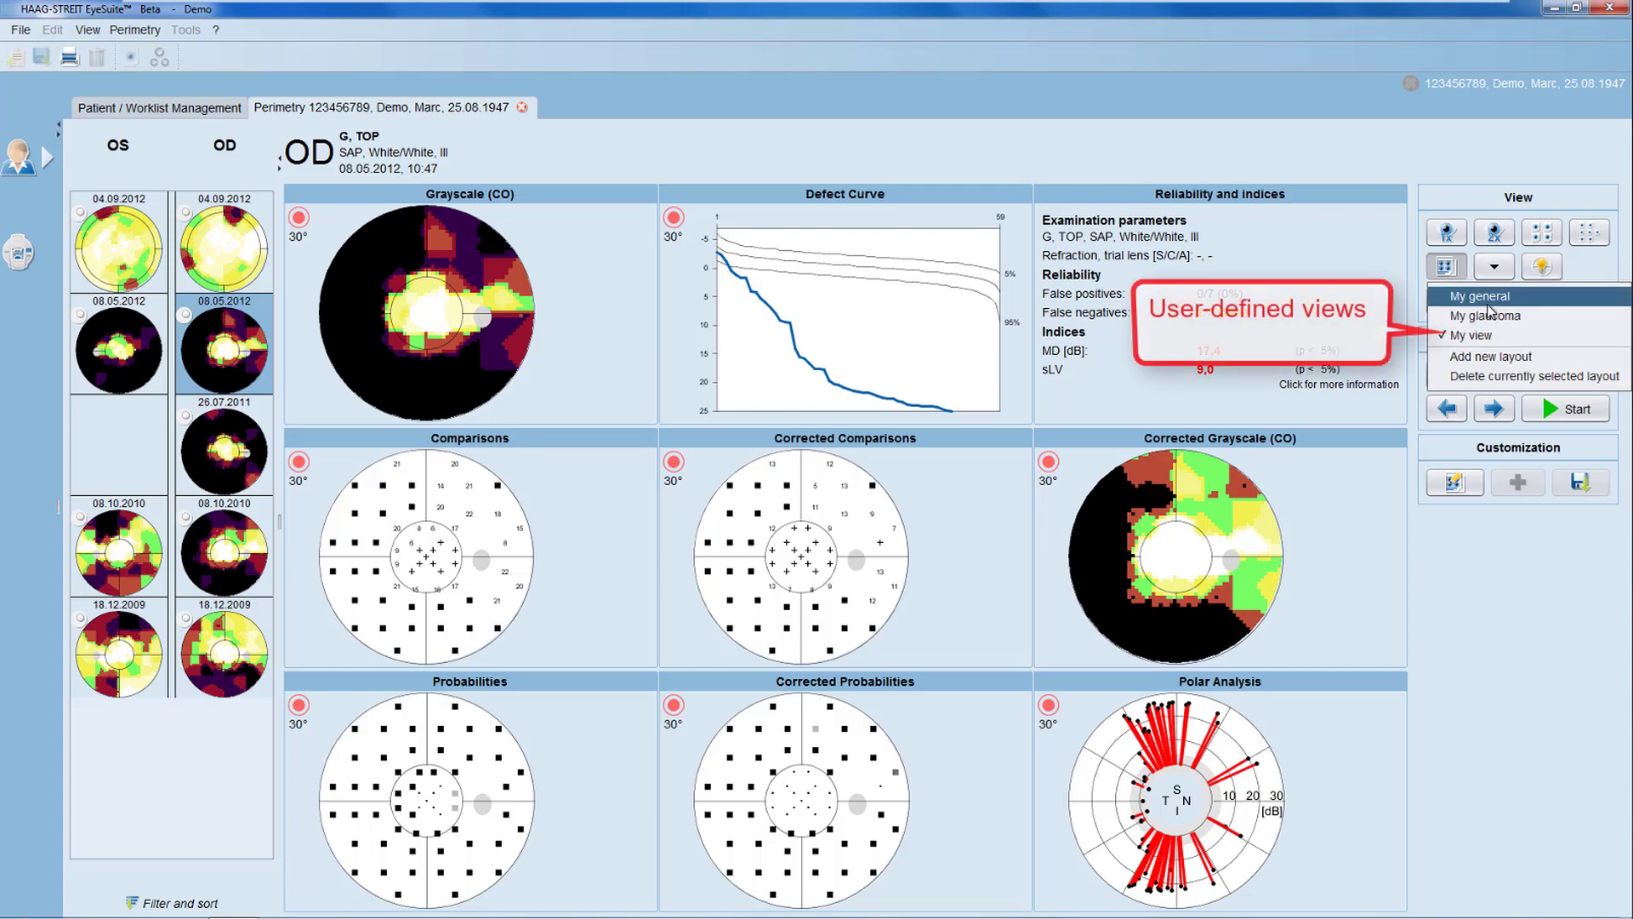